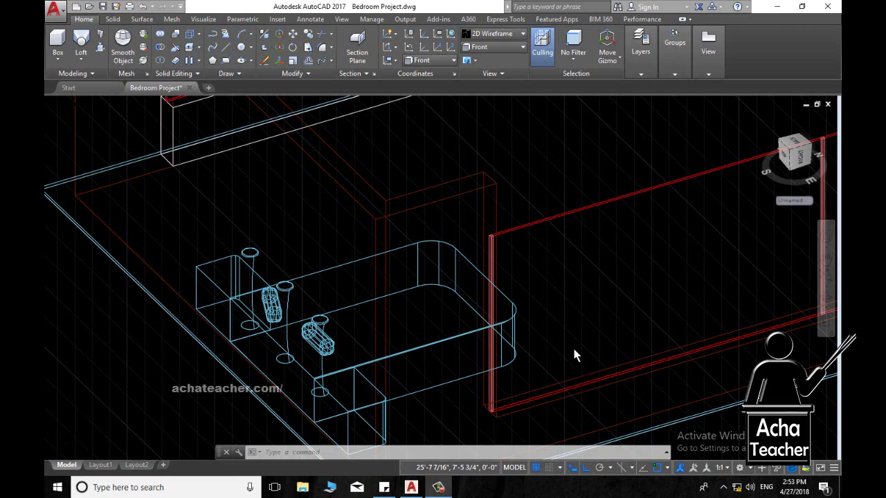
Pan to show the whole room and shade it in the Conceptual visual style.
scroll(574, 354, "down", 3)
scroll(574, 354, "up", 2)
scroll(653, 353, "down", 2)
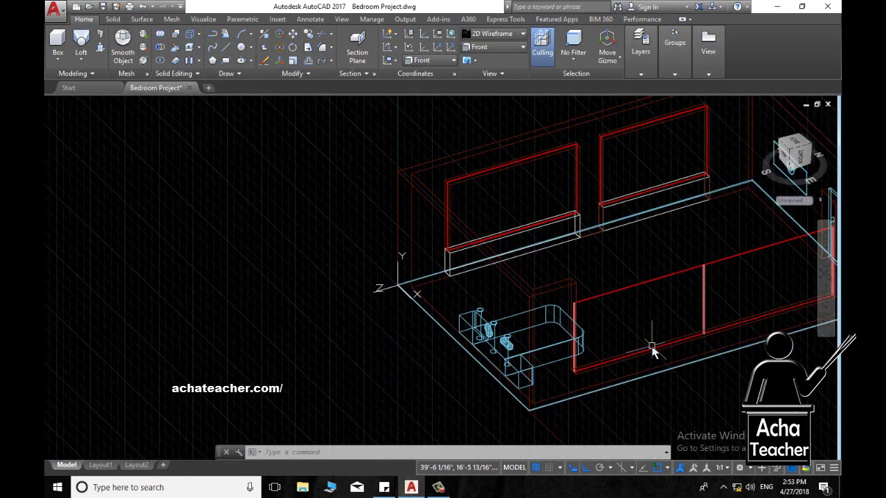
middle_click_drag(653, 353, 409, 352)
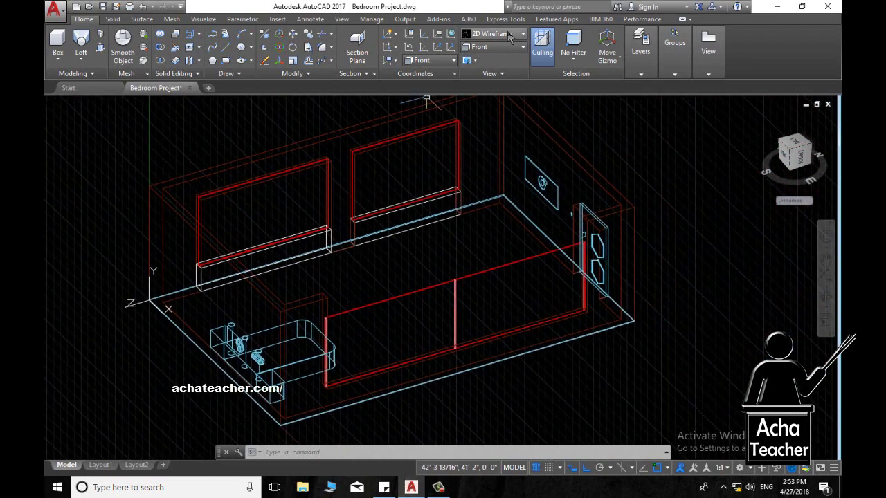
left_click(510, 36)
left_click(537, 87)
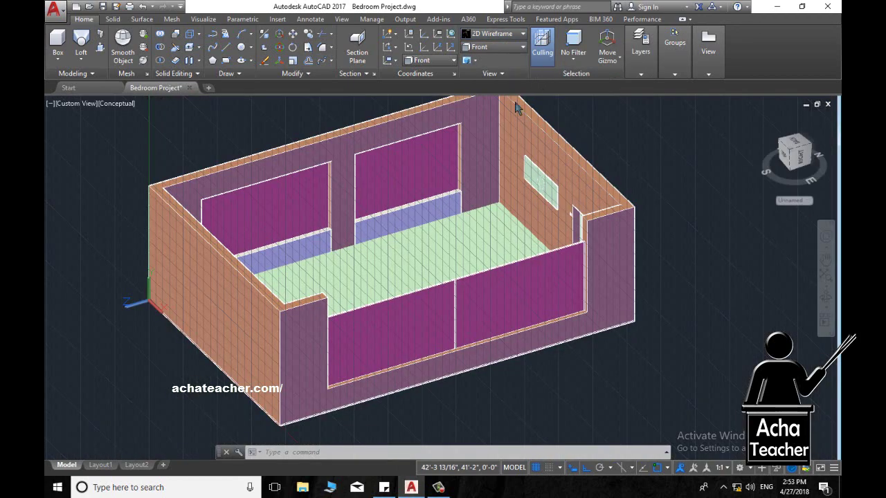
Reset the UCS to World and orbit to look down into the room.
mouse_move(446, 314)
middle_mouse_down("shift")
mouse_move(421, 279)
mouse_move(451, 286)
middle_mouse_up("shift")
type("UCS")
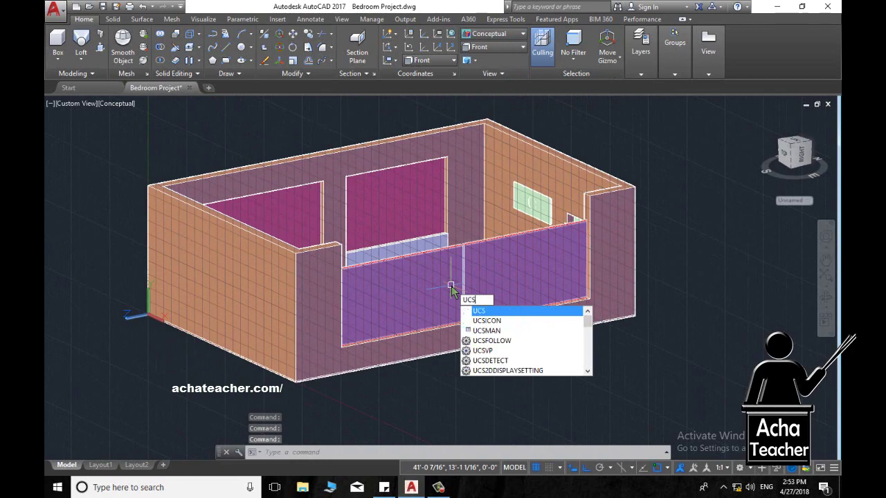
key("Return")
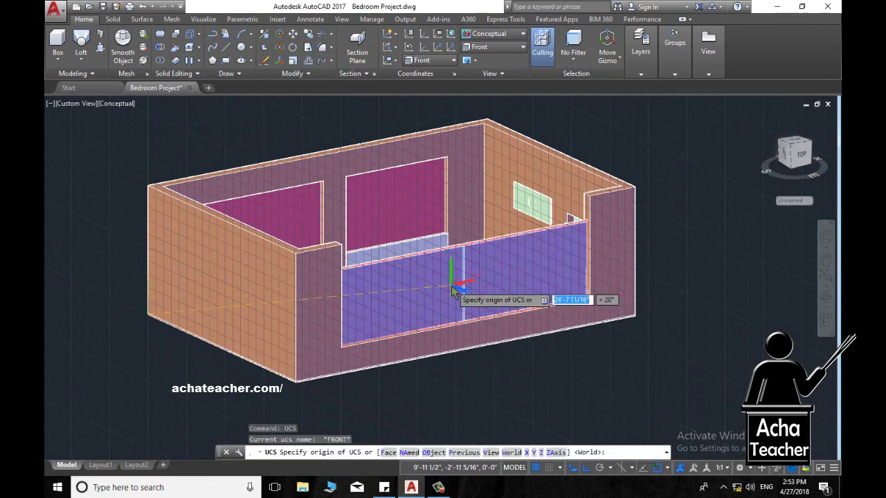
mouse_move(451, 290)
middle_mouse_down("shift")
mouse_move(439, 310)
mouse_move(394, 331)
mouse_move(377, 312)
mouse_move(361, 361)
mouse_move(400, 394)
mouse_move(345, 318)
mouse_move(460, 367)
mouse_move(364, 357)
mouse_move(346, 371)
middle_mouse_up("shift")
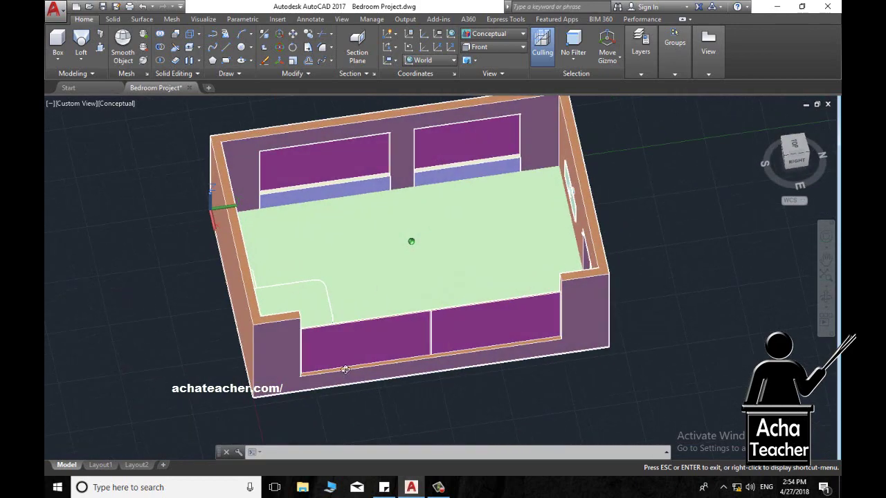
Zoom to the floor corner, switch to 2D Wireframe, and pan the bed frame into view.
scroll(328, 313, "up", 2)
scroll(319, 309, "up", 2)
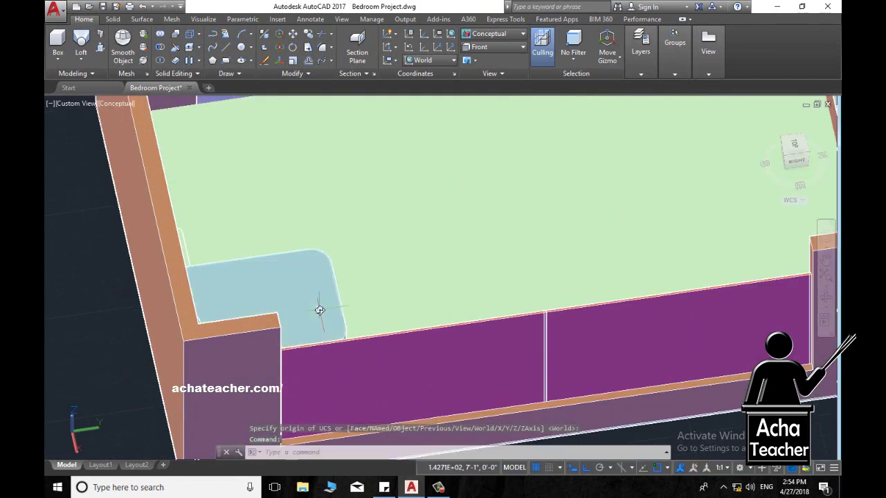
scroll(318, 309, "up", 2)
scroll(342, 343, "up", 1)
mouse_move(342, 344)
middle_mouse_down("shift")
mouse_move(303, 366)
mouse_move(328, 336)
mouse_move(370, 345)
mouse_move(333, 312)
middle_mouse_up("shift")
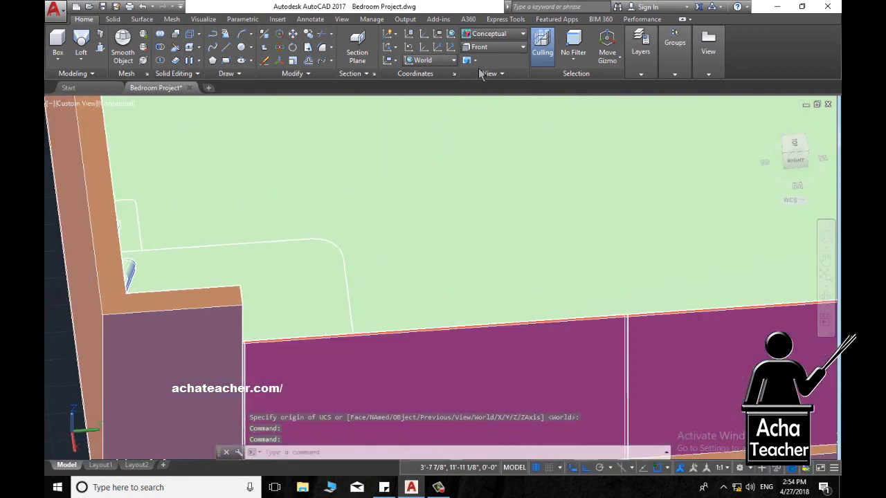
left_click(501, 36)
left_click(482, 61)
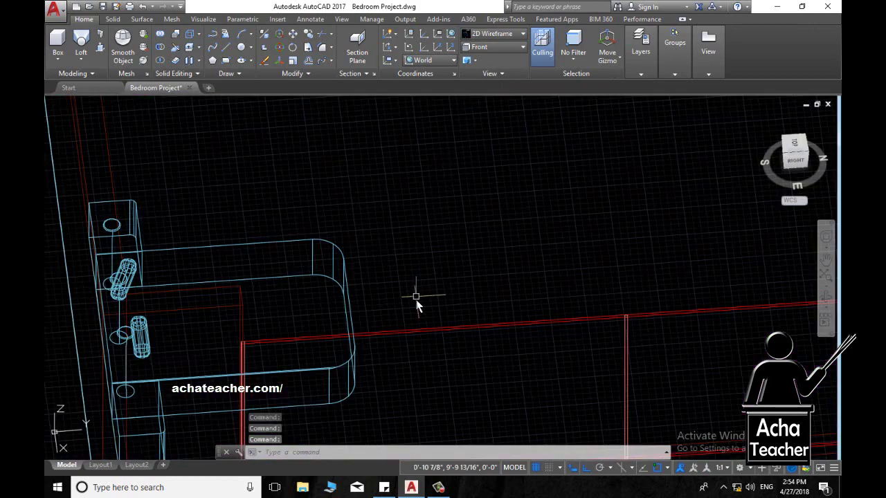
mouse_move(505, 173)
middle_mouse_down()
mouse_move(459, 296)
mouse_move(540, 351)
middle_mouse_up()
type("ISOL")
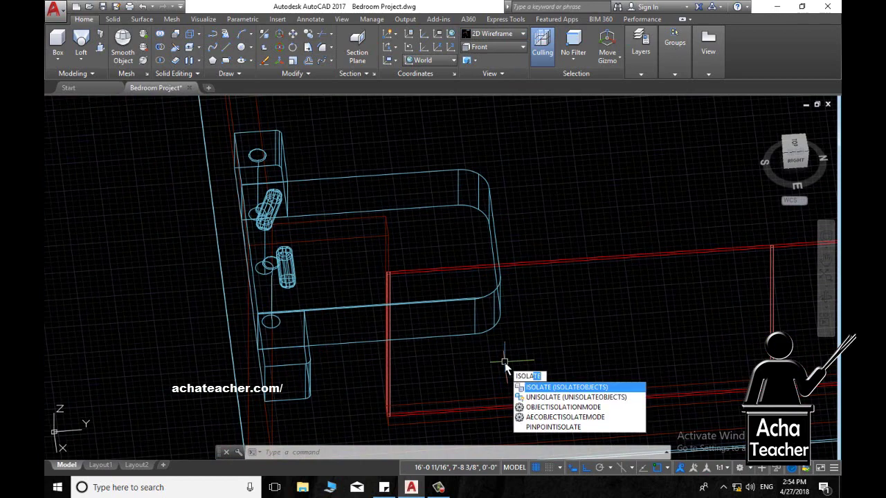
Isolate the rounded bed frame box, then orbit and zoom to inspect it.
key("Return")
left_click(497, 298)
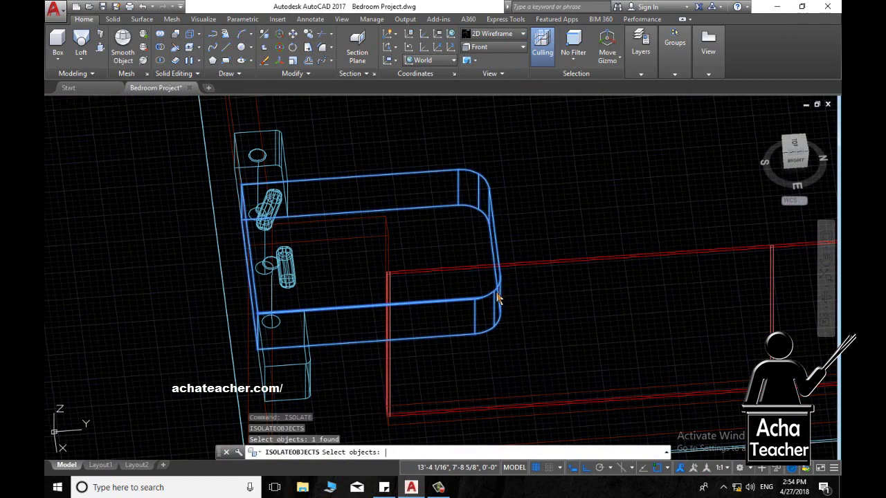
key("Return")
scroll(419, 317, "up", 3)
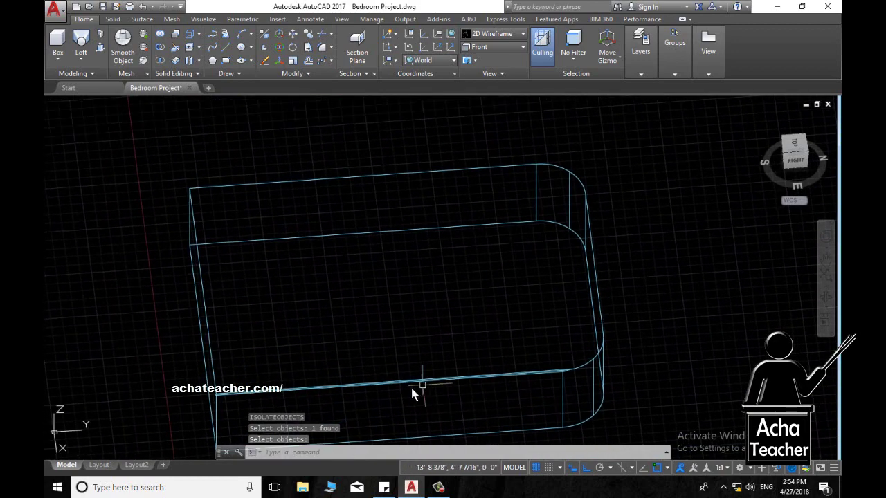
mouse_move(409, 414)
middle_mouse_down("shift")
mouse_move(443, 353)
mouse_move(487, 348)
middle_mouse_up("shift")
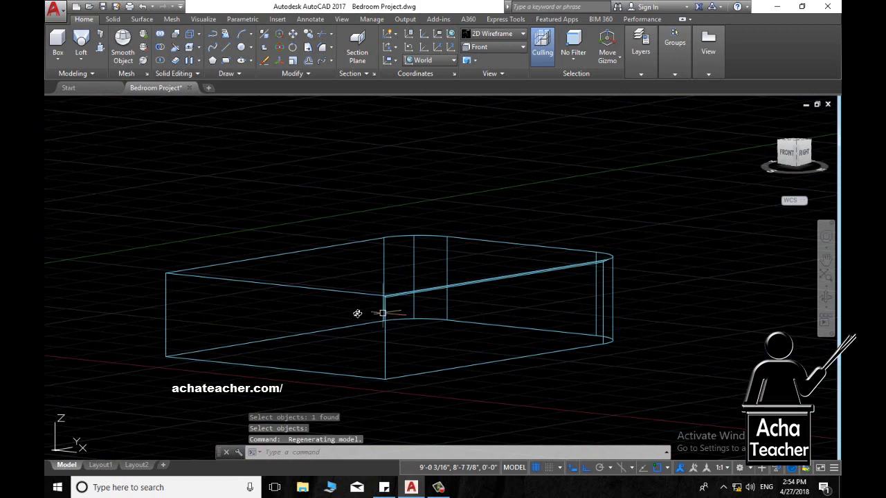
middle_click_drag(314, 327, 356, 350)
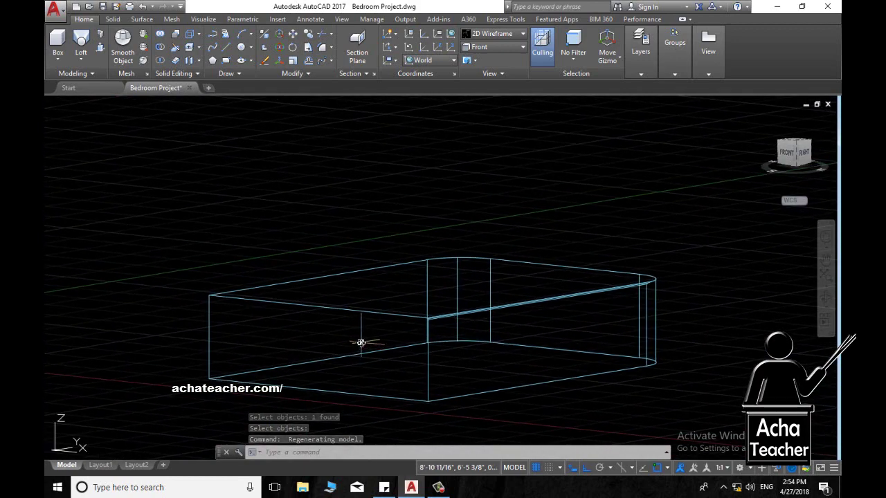
scroll(357, 336, "up", 2)
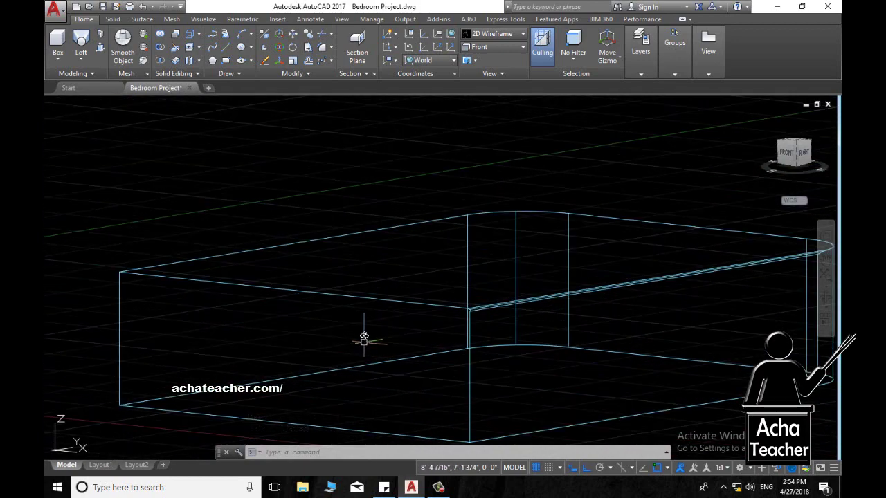
Show the isolated bed frame in the preset Front view as a flat outline.
left_click(503, 50)
left_click(483, 105)
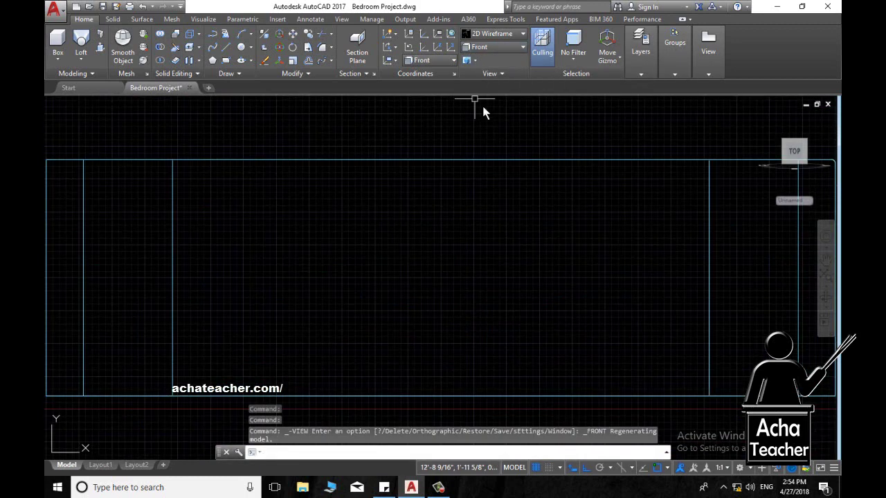
scroll(483, 298, "up", 2)
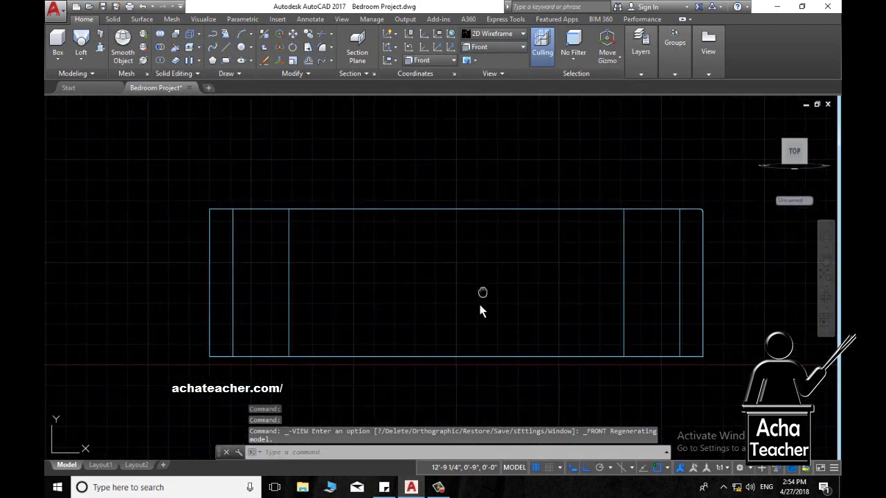
mouse_move(459, 313)
middle_mouse_down("shift")
mouse_move(445, 324)
mouse_move(485, 113)
middle_mouse_up("shift")
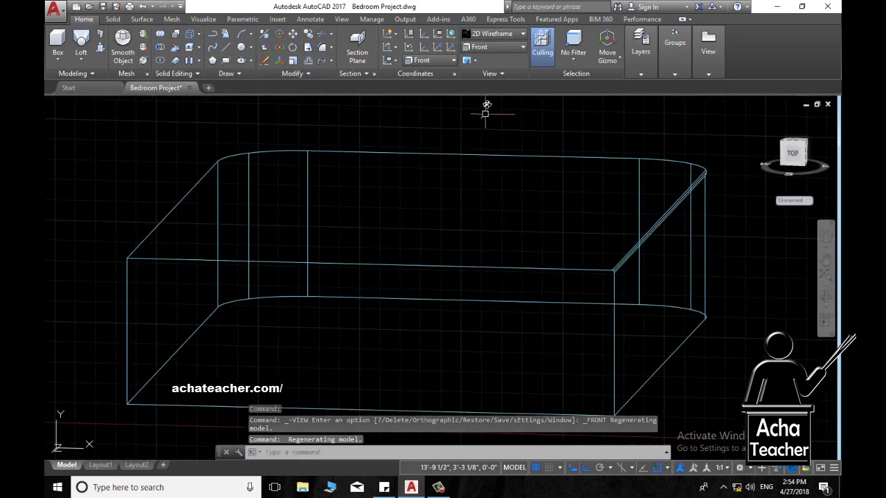
left_click(491, 48)
left_click(495, 104)
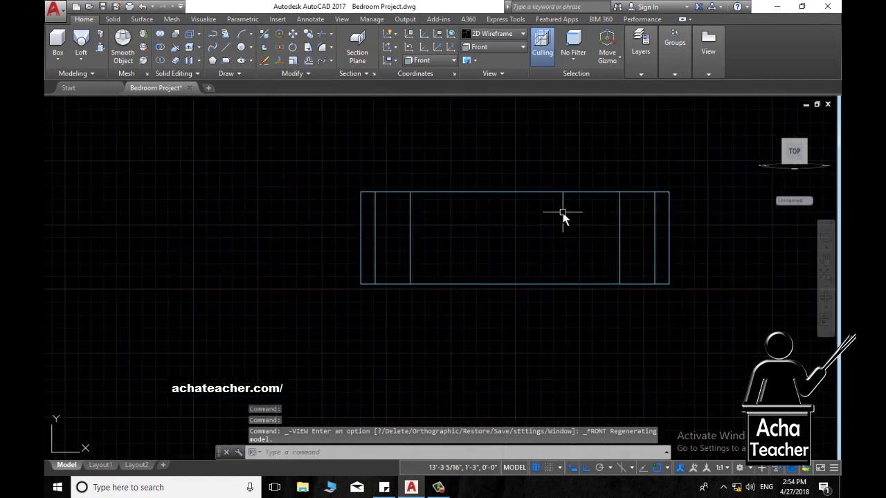
Start a polyline with an arc around the rounded corner, then switch back to straight segments.
left_click(213, 35)
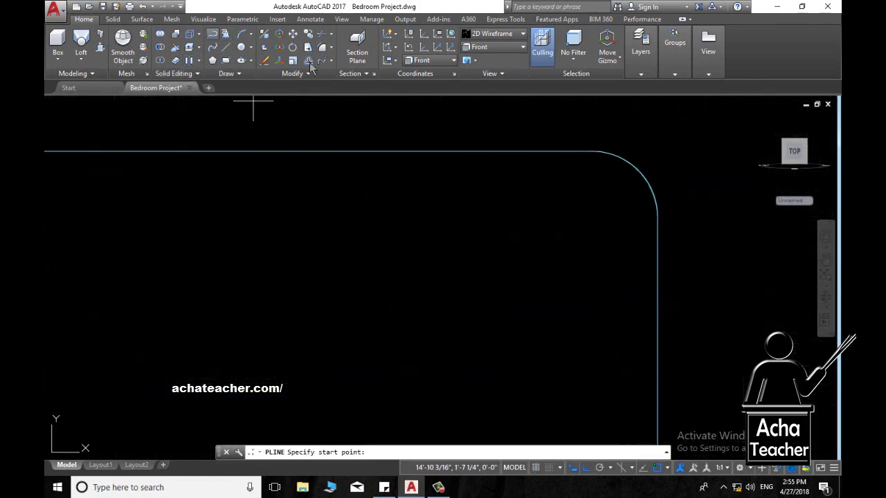
left_click(658, 218)
right_click(663, 172)
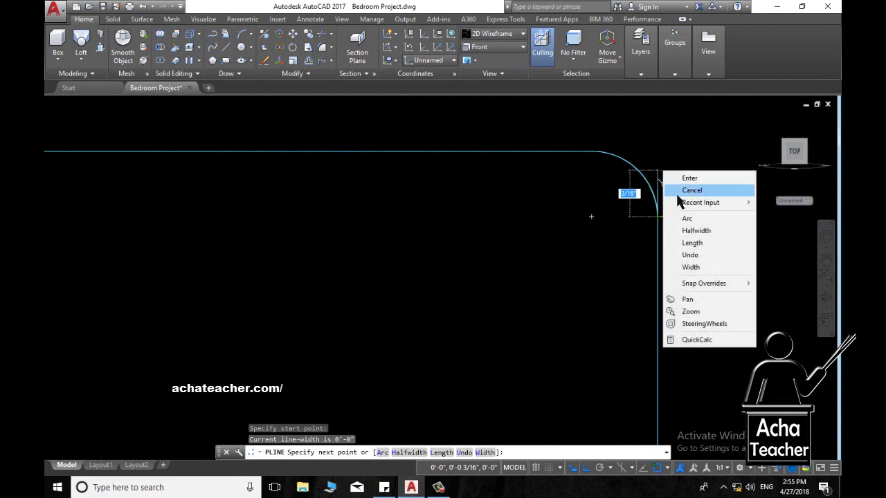
left_click(688, 218)
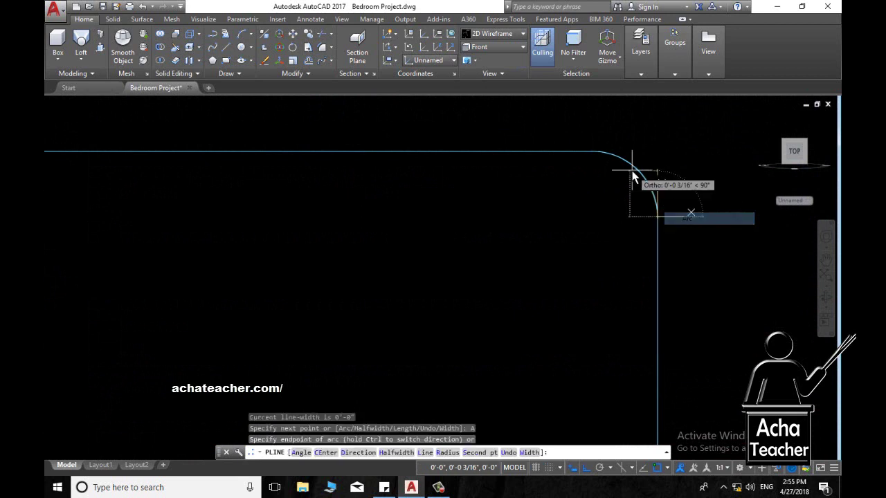
left_click(598, 152)
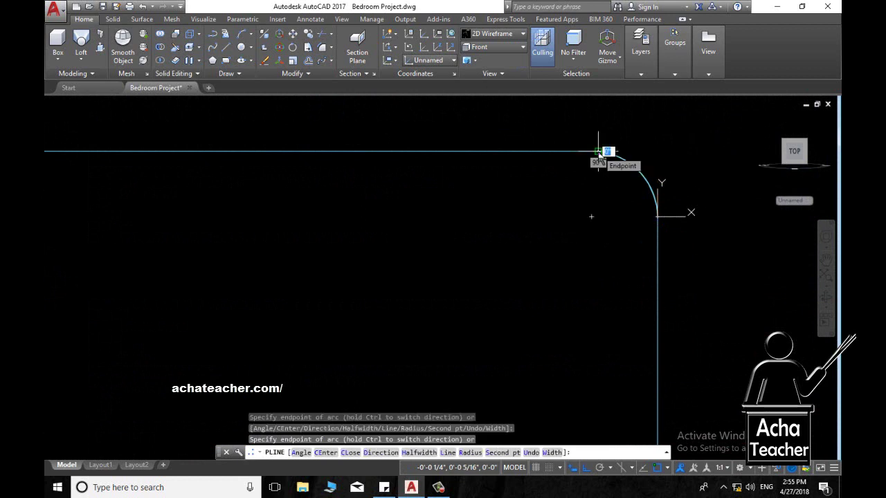
right_click(599, 153)
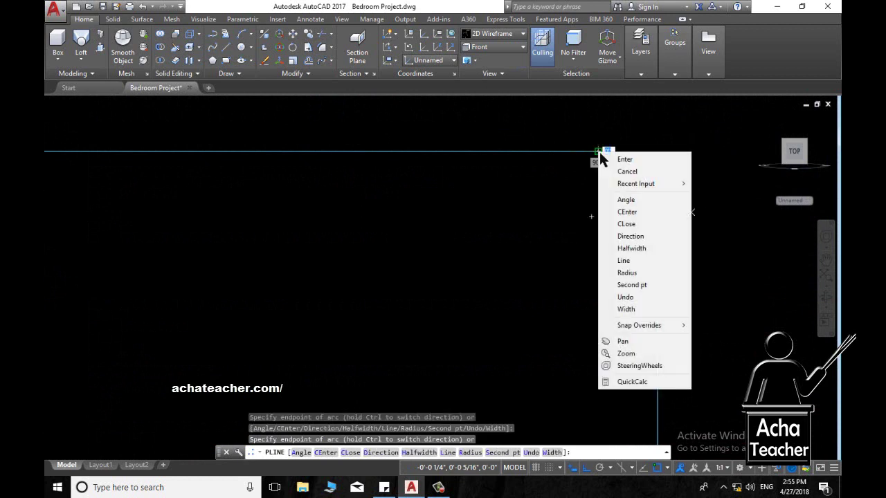
left_click(624, 261)
Run the straight segment to the rectangle's top-left corner and finish the polyline.
scroll(326, 184, "down", 5)
scroll(477, 173, "up", 3)
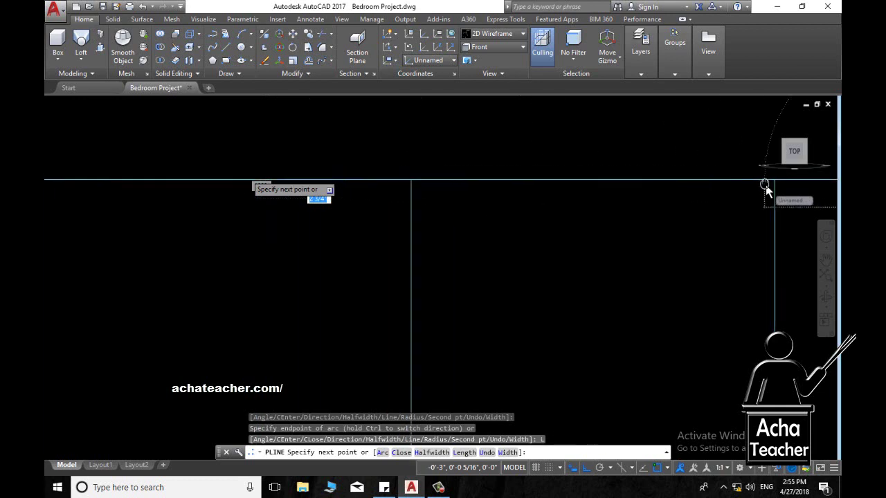
scroll(160, 184, "up", 2)
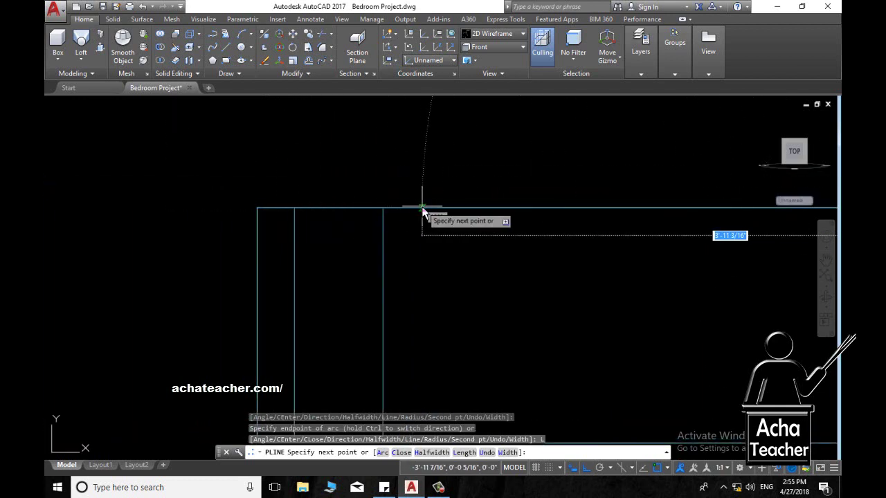
scroll(415, 207, "down", 4)
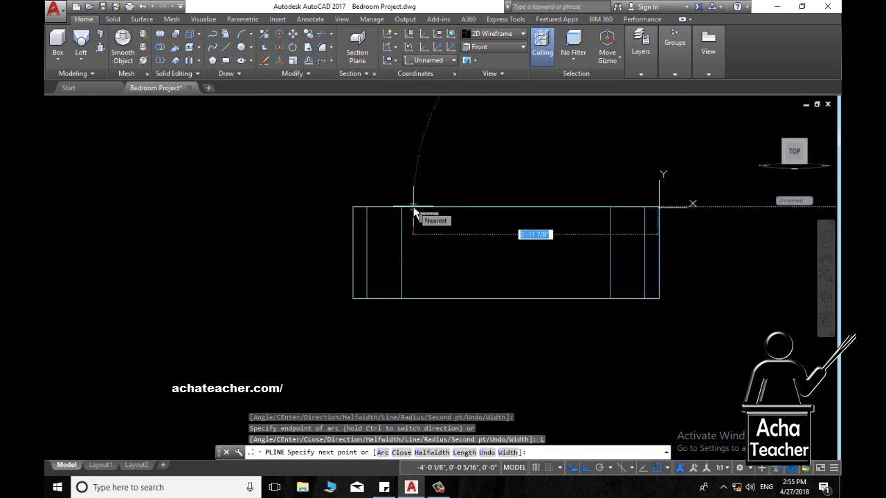
scroll(387, 212, "up", 2)
scroll(370, 207, "up", 4)
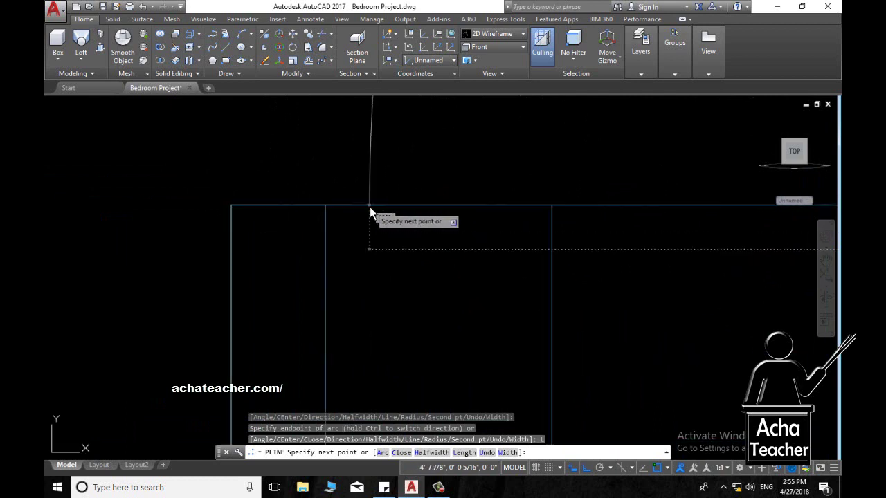
left_click(232, 207)
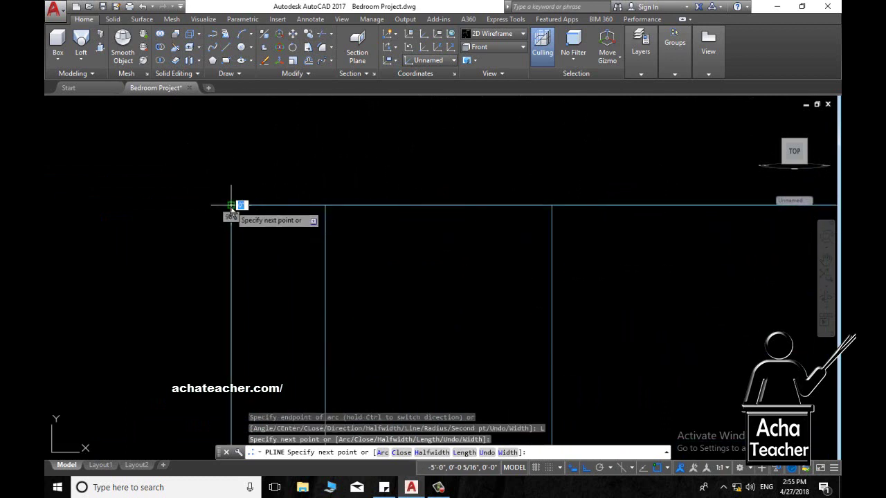
key("Return")
scroll(247, 219, "down", 10)
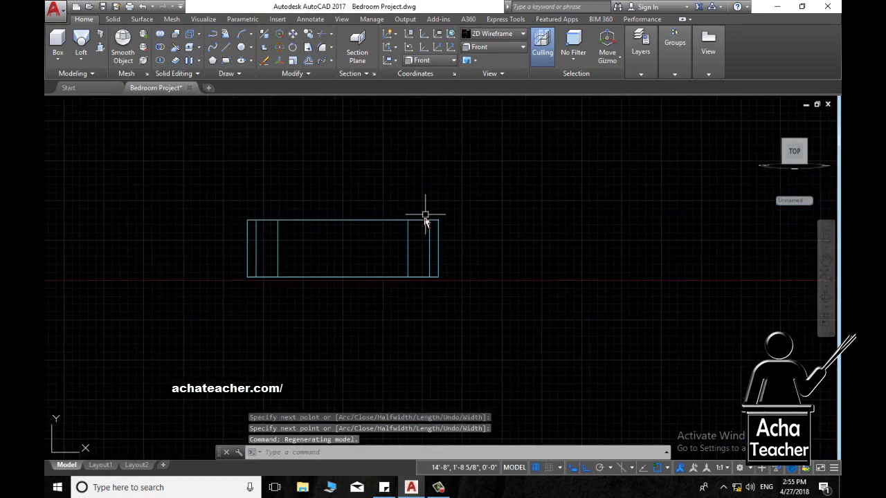
scroll(369, 224, "up", 2)
Orbit into 3D and isolate only the box's front edge line with ISOLATEOBJECTS.
middle_click_drag(350, 263, 401, 292, "shift")
type("ISOLATE")
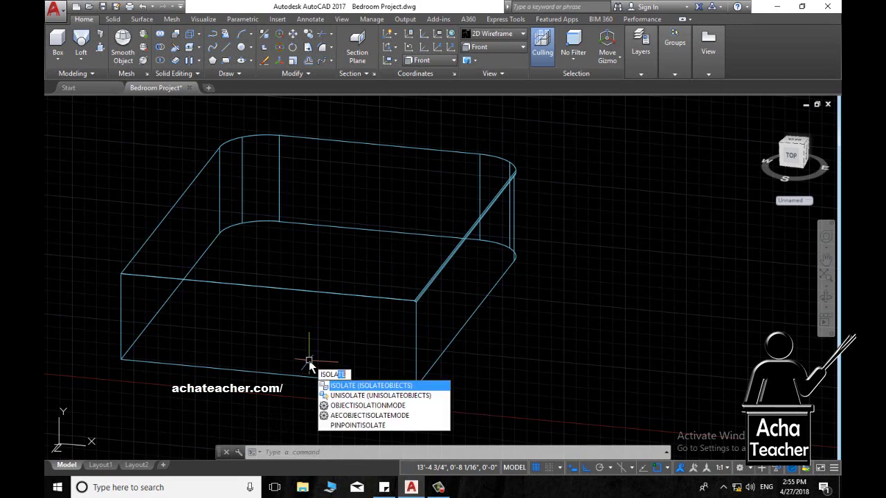
left_click(341, 387)
left_click(356, 303)
key("Return")
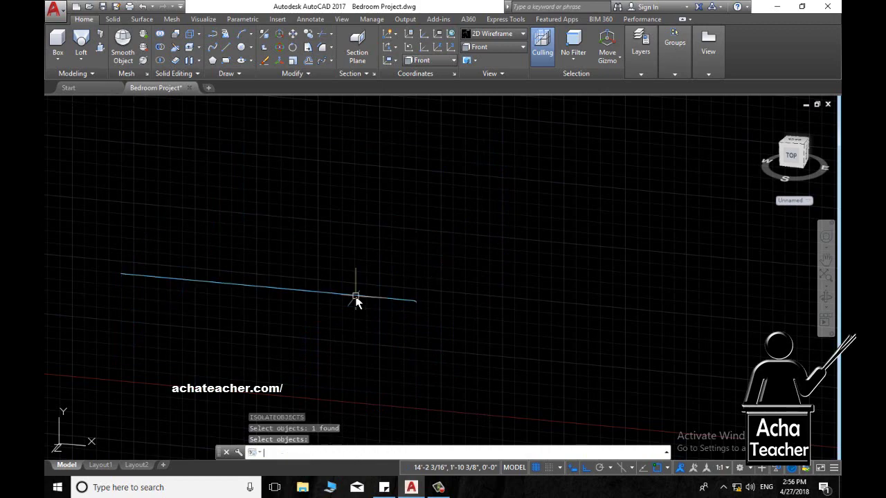
mouse_move(415, 307)
middle_mouse_down("shift")
mouse_move(415, 340)
mouse_move(376, 288)
mouse_move(339, 293)
mouse_move(654, 315)
mouse_move(743, 263)
mouse_move(307, 251)
mouse_move(331, 284)
middle_mouse_up("shift")
key("Return")
left_click(640, 311)
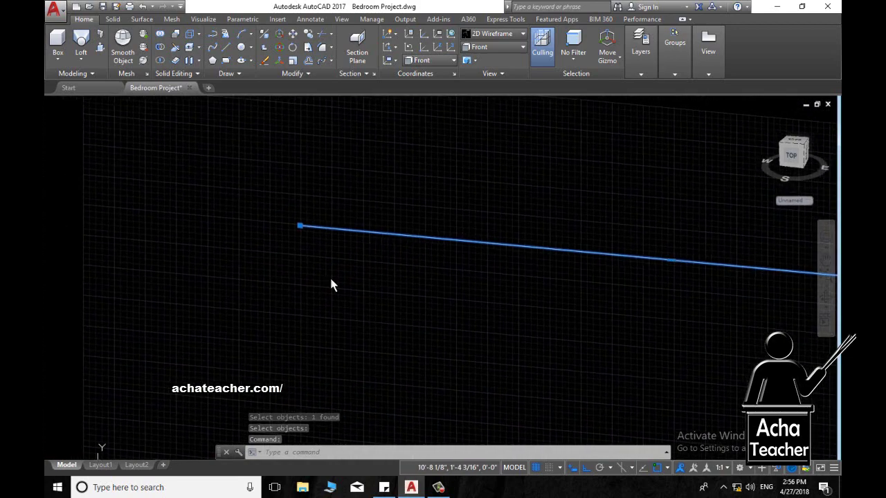
Switch to the Front view, zoom in, and pan to the edge line's curved right end.
left_click(499, 48)
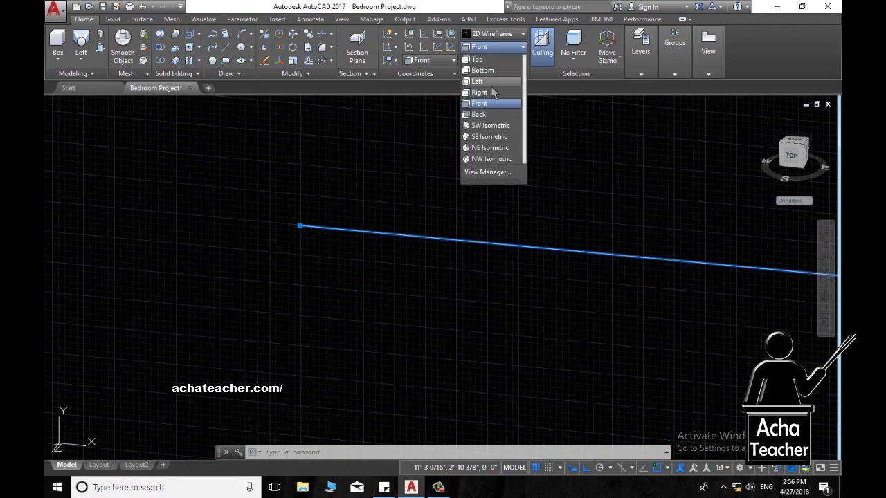
left_click(479, 104)
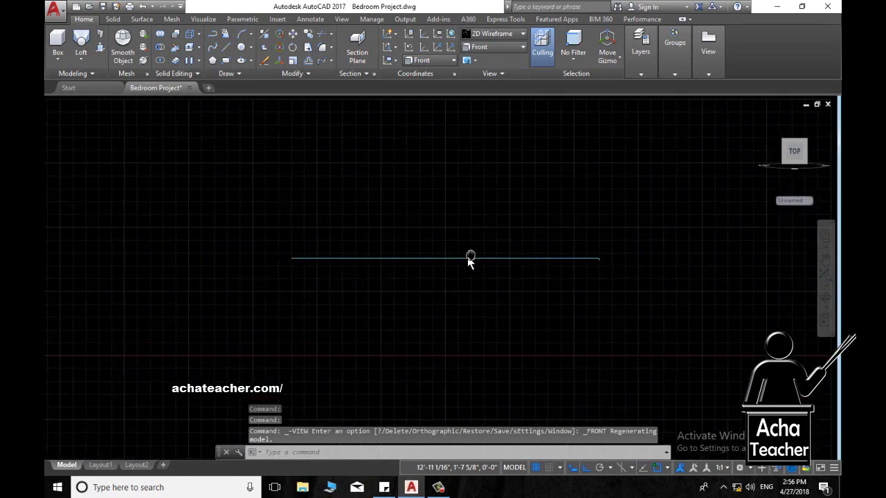
scroll(494, 261, "up", 4)
scroll(703, 311, "down", 2)
scroll(672, 297, "down", 1)
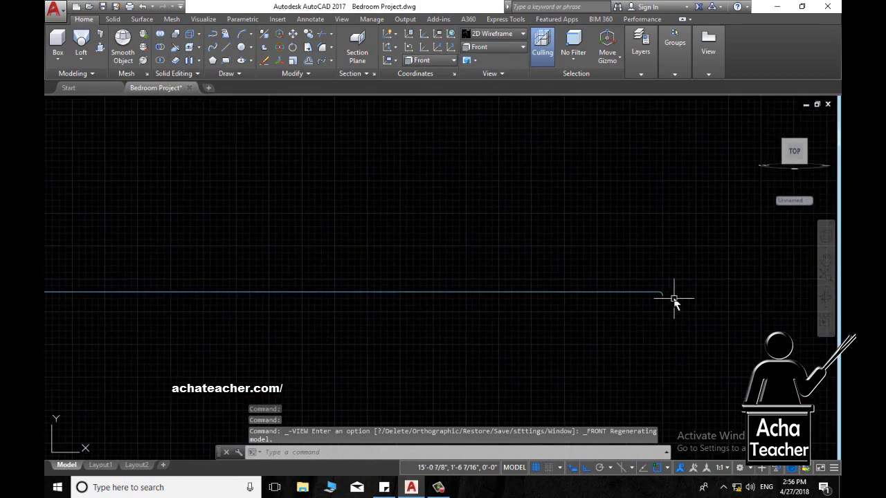
scroll(673, 299, "up", 1)
scroll(674, 299, "up", 1)
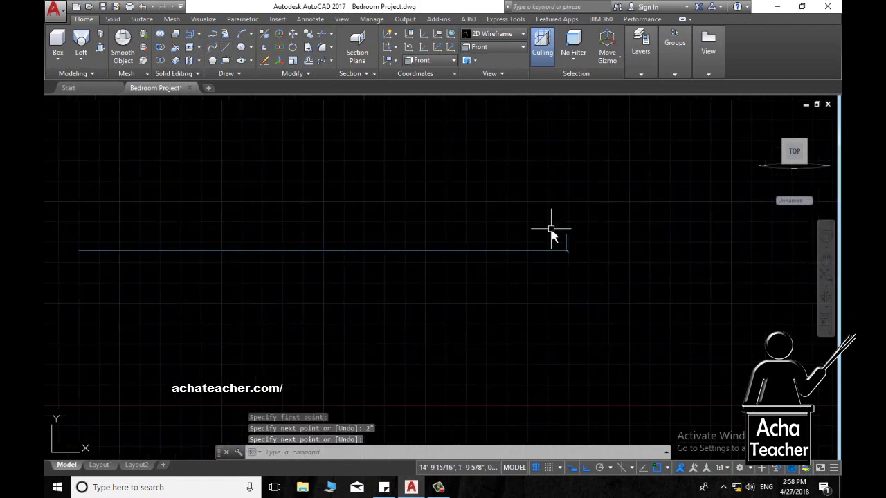
middle_click_drag(551, 236, 602, 263)
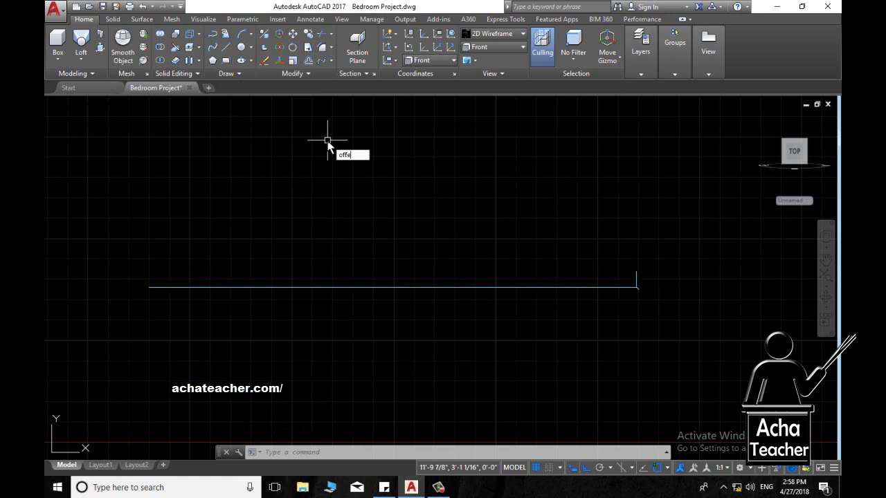
key("Return")
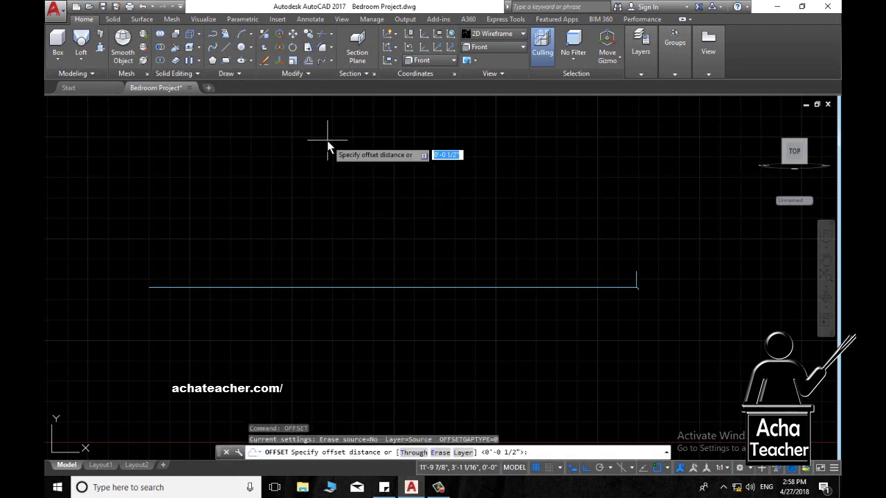
type(".5")
key("Return")
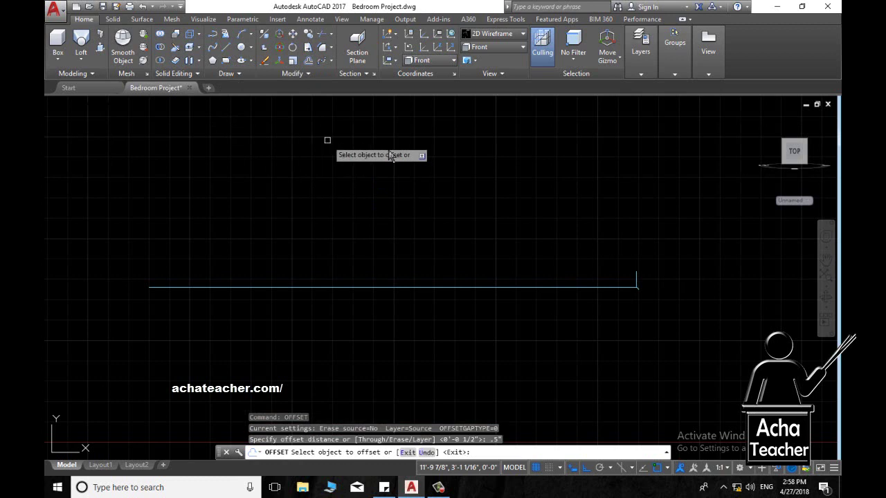
left_click(635, 284)
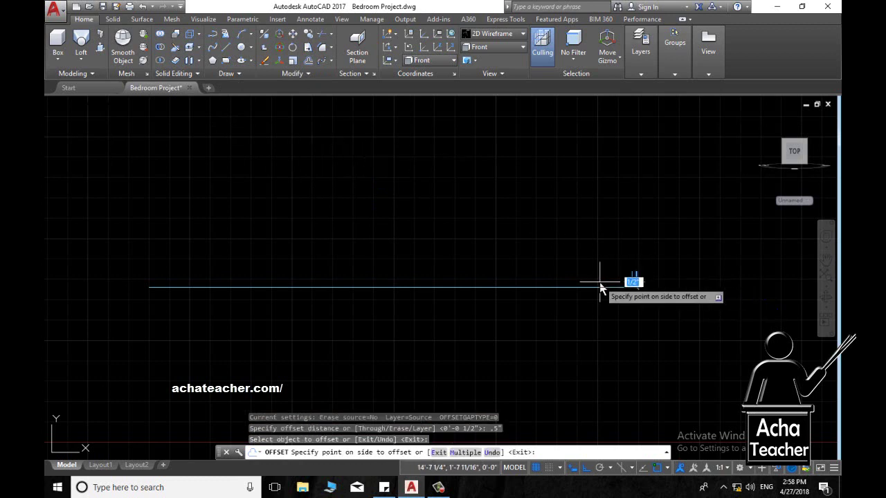
key("Escape")
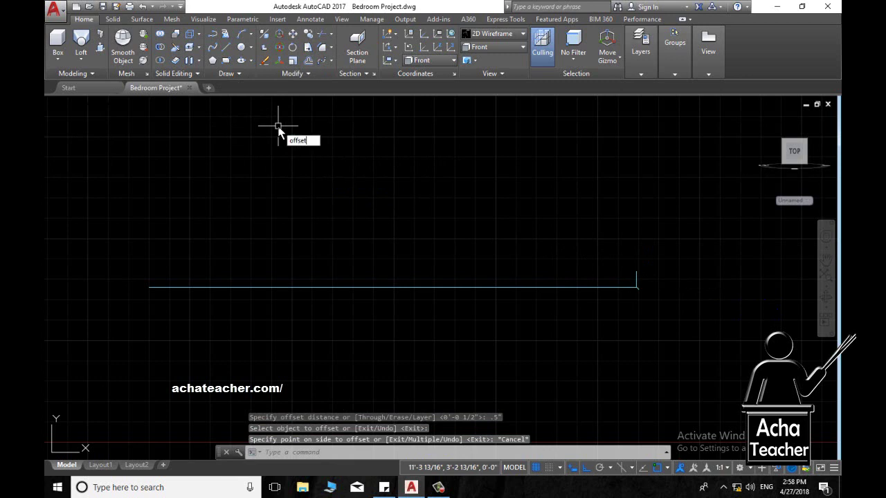
Offset the short end line by 1 inch and switch OFFSET to Multiple mode.
key("Return")
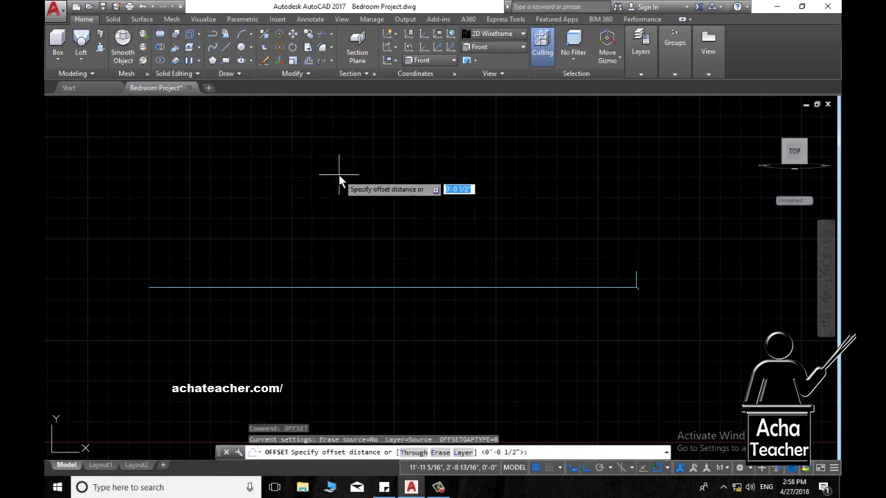
key("Return")
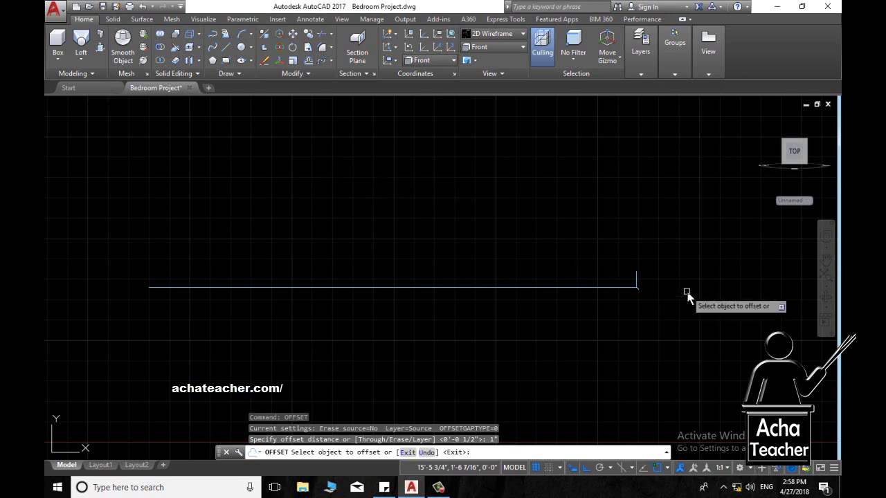
left_click(620, 287)
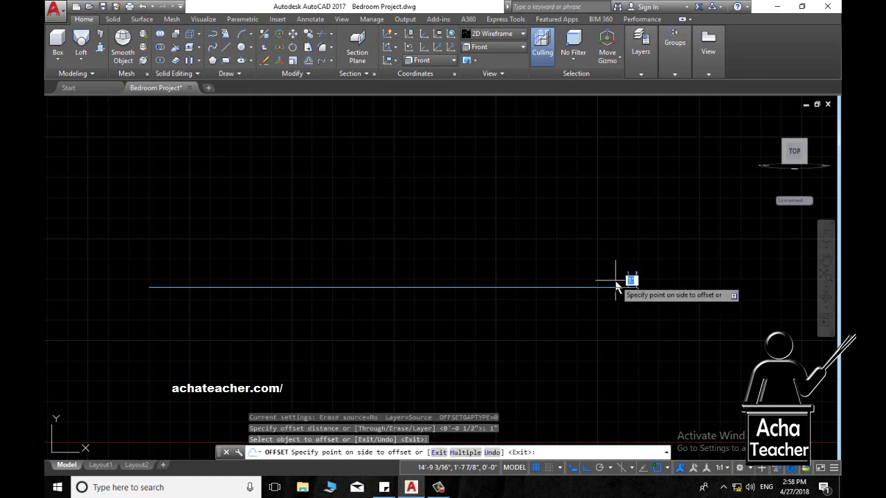
left_click(616, 285)
left_click(589, 286)
left_click(628, 285)
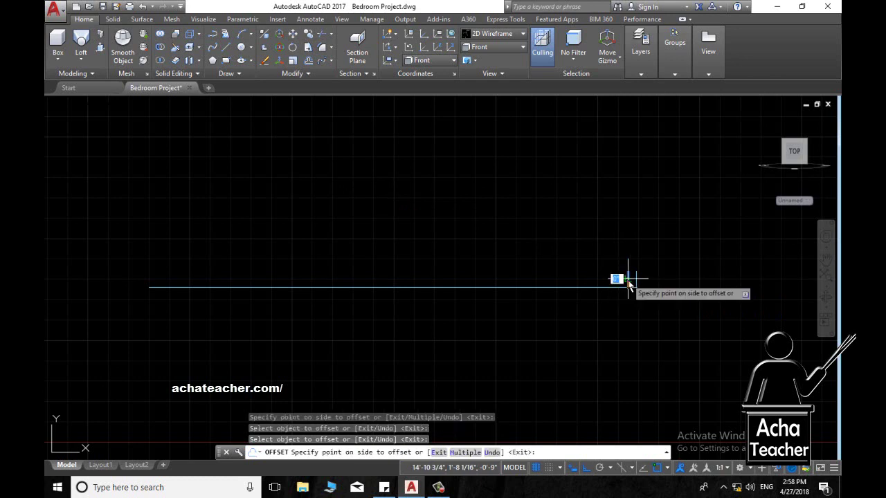
right_click(628, 285)
left_click(652, 349)
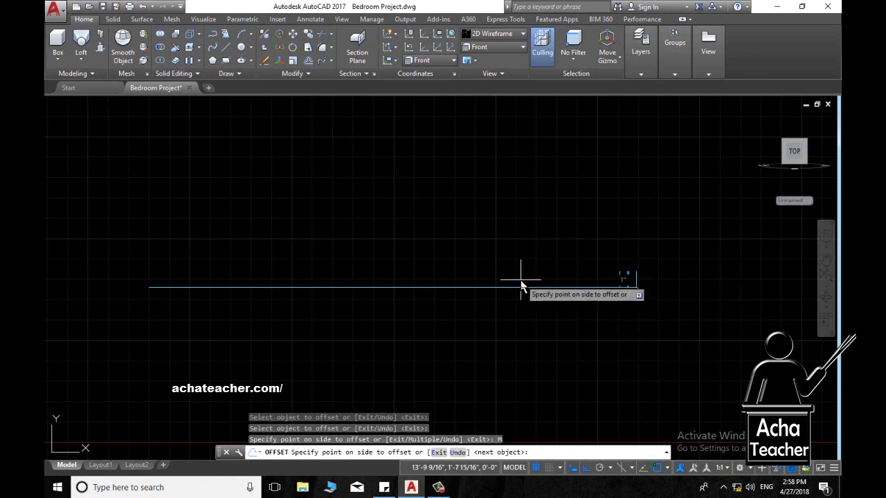
Place 1-inch offset copies leftward along the entire edge line, then stop offsetting.
left_click(488, 280)
left_click(457, 274)
left_click(452, 273)
left_click(437, 273)
left_click(416, 277)
left_click(387, 282)
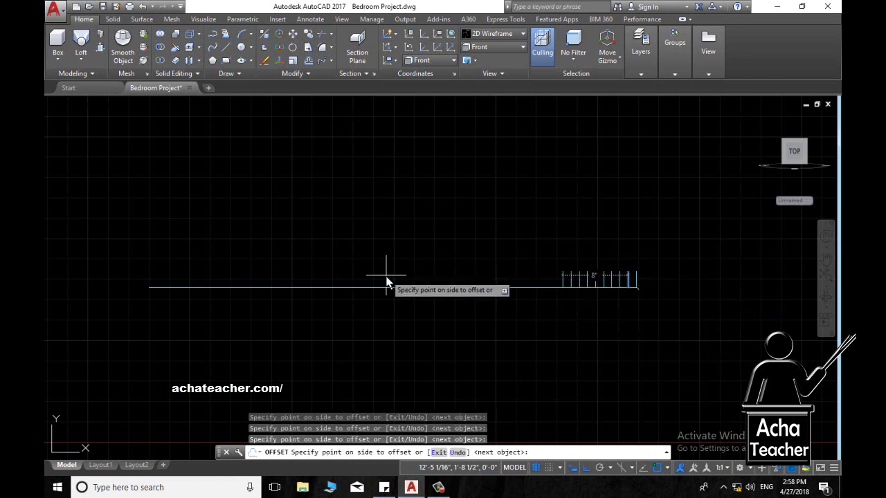
left_click(381, 282)
left_click(367, 285)
left_click(351, 283)
left_click(339, 281)
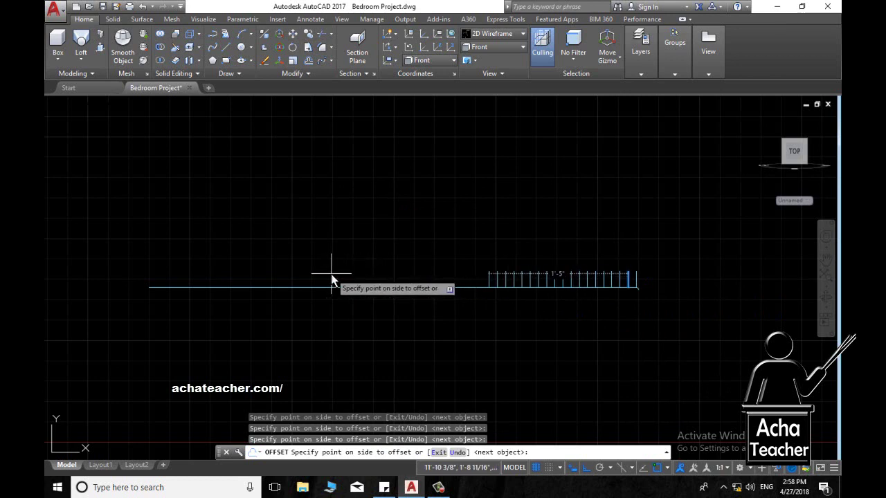
left_click(330, 279)
left_click(325, 278)
left_click(312, 277)
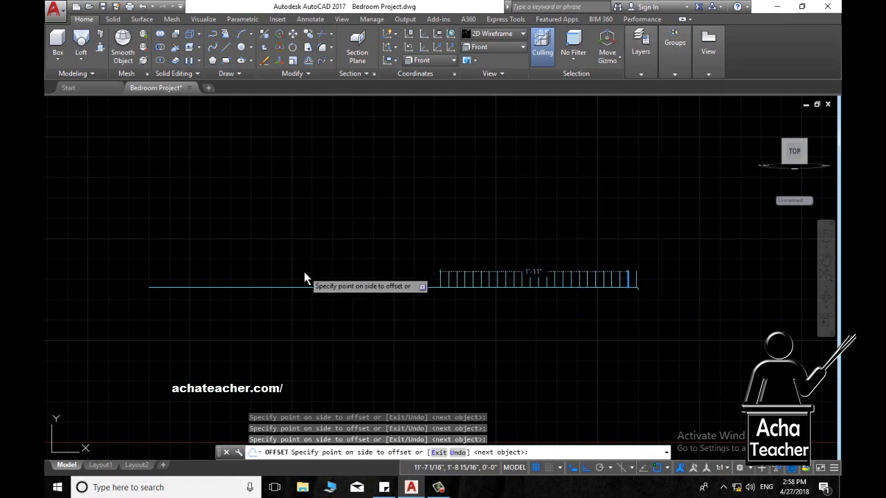
left_click(298, 272)
double_click(285, 271)
double_click(277, 274)
left_click(266, 276)
double_click(253, 276)
double_click(235, 276)
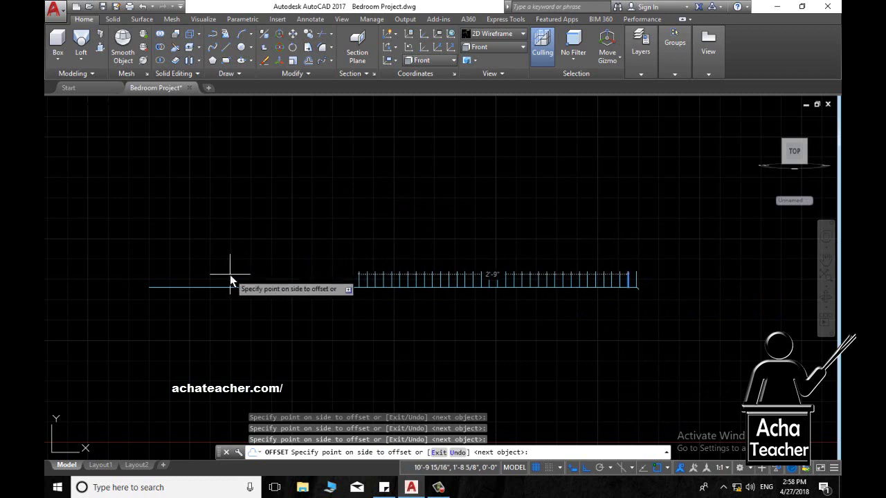
double_click(221, 278)
double_click(208, 277)
double_click(189, 277)
left_click(178, 277)
left_click(173, 277)
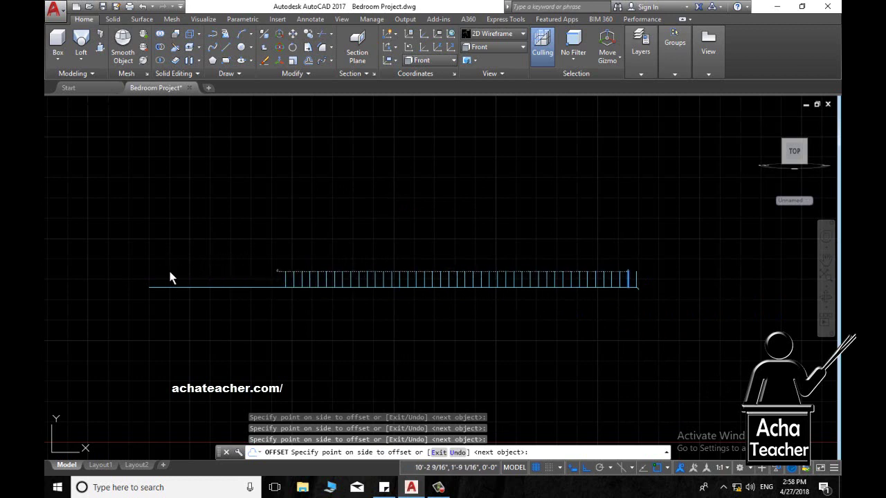
double_click(159, 275)
left_click(146, 273)
double_click(141, 270)
double_click(135, 274)
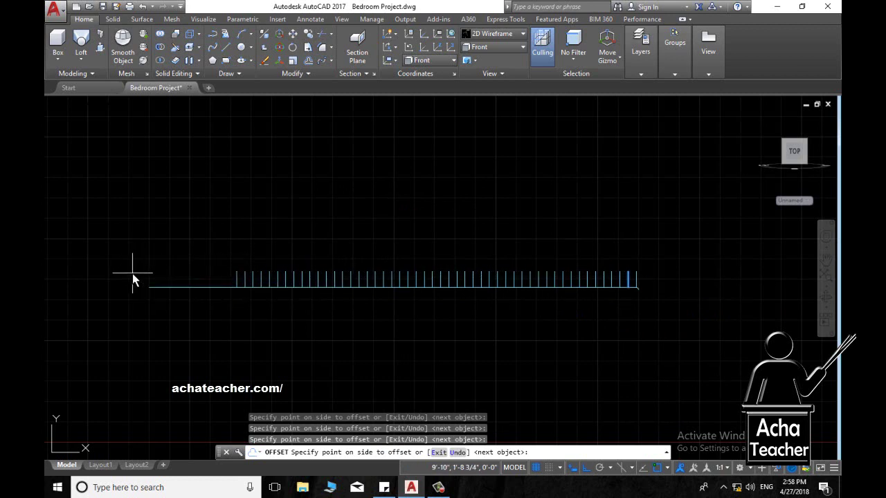
double_click(128, 274)
double_click(109, 277)
double_click(101, 277)
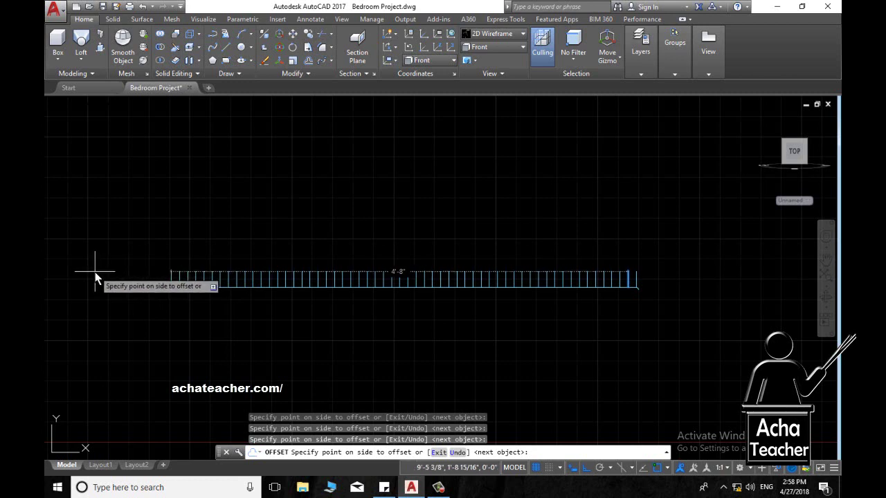
left_click(95, 277)
left_click(100, 270)
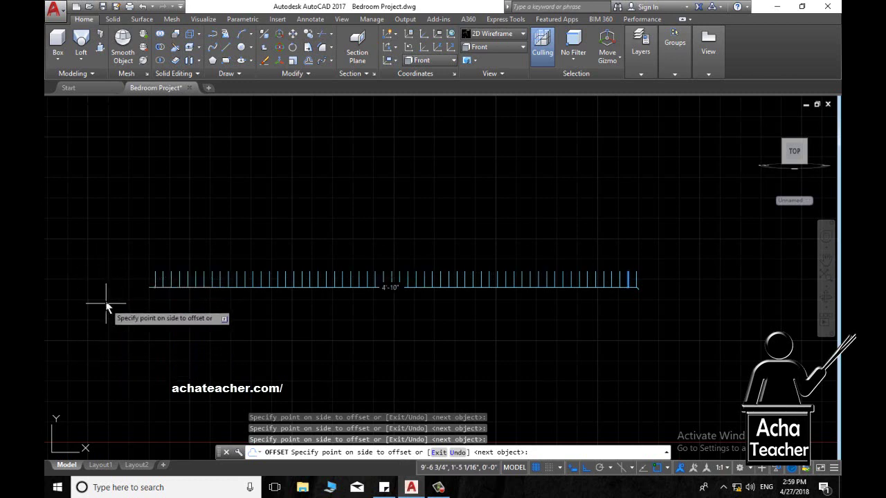
left_click(132, 324)
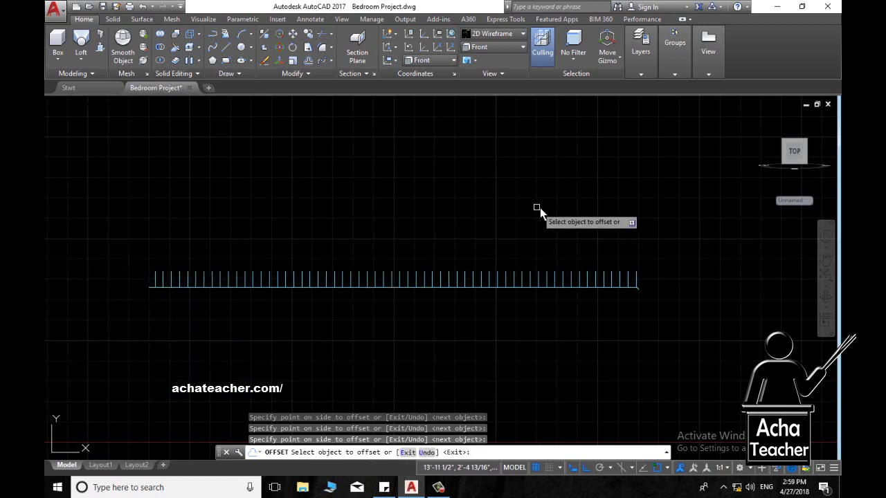
scroll(574, 249, "up", 5)
Shorten the rightmost upright lines by stretching their top grips straight down.
key("Escape")
scroll(706, 270, "up", 3)
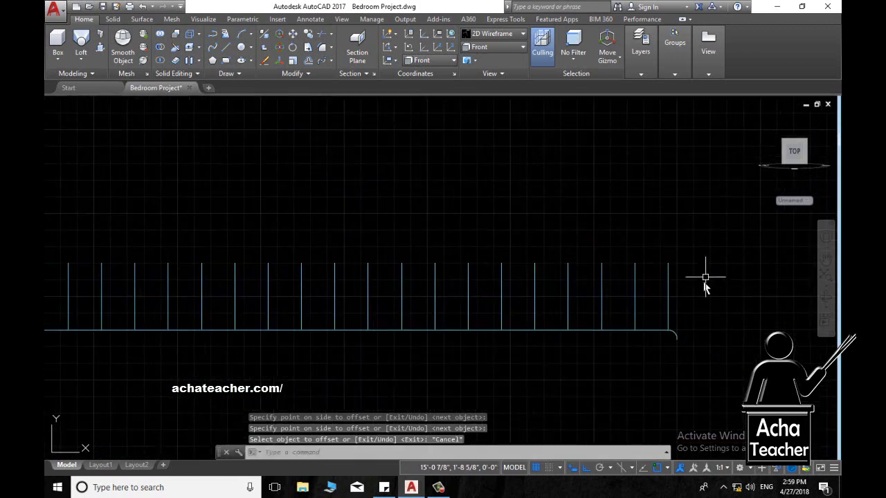
left_click(635, 287)
left_click(635, 263)
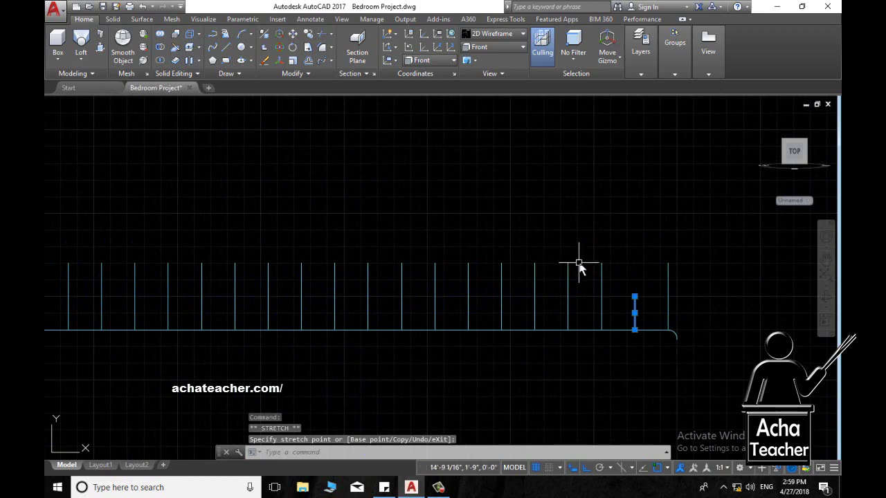
key("Escape")
left_click(601, 276)
left_click(601, 263)
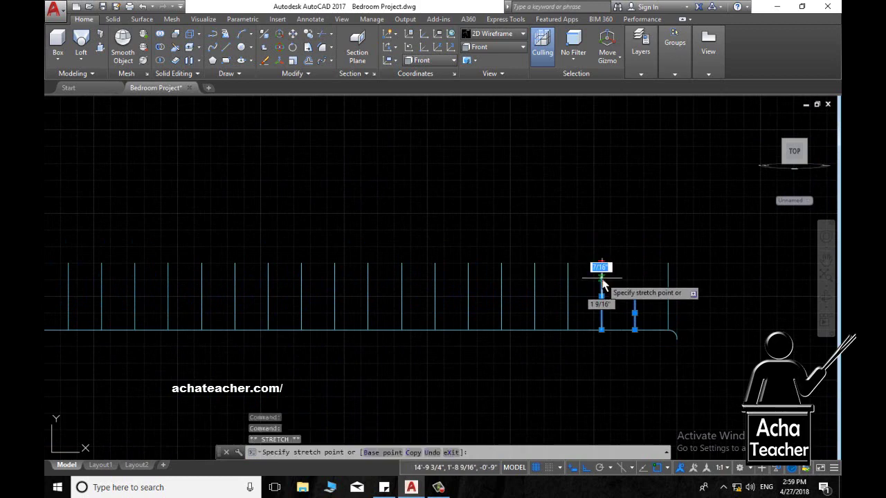
left_click(601, 278)
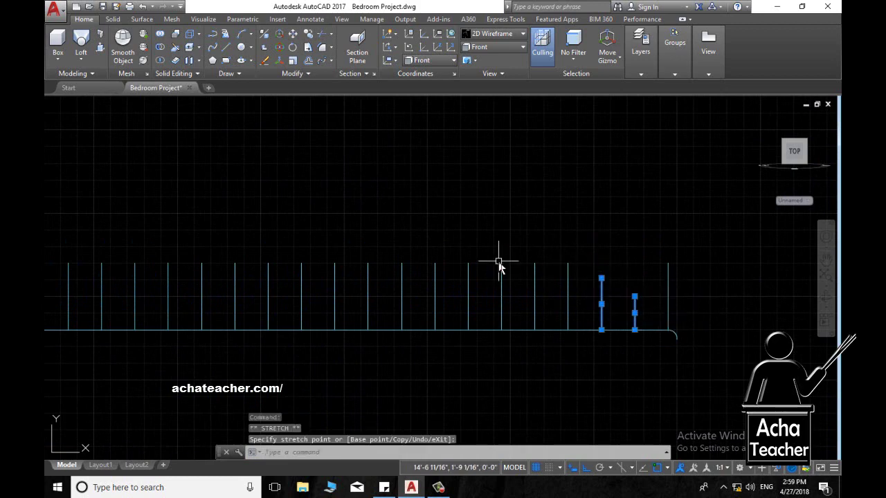
left_click(567, 277)
left_click(533, 287)
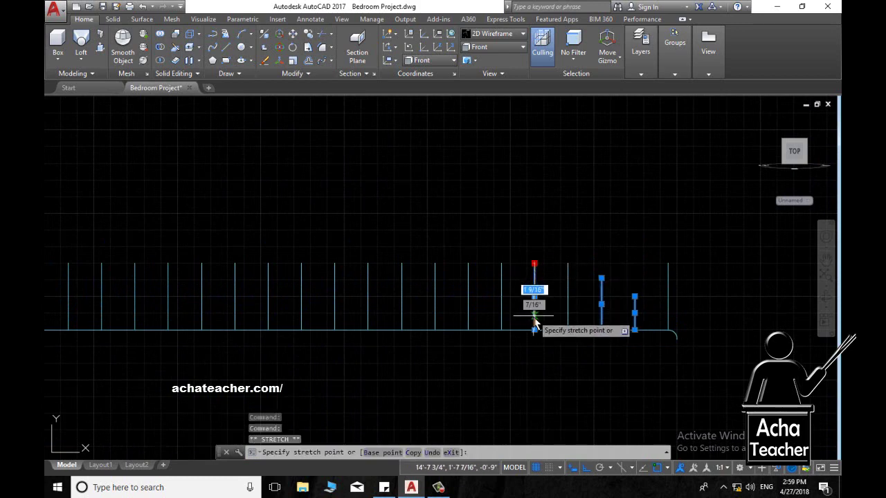
left_click(534, 316)
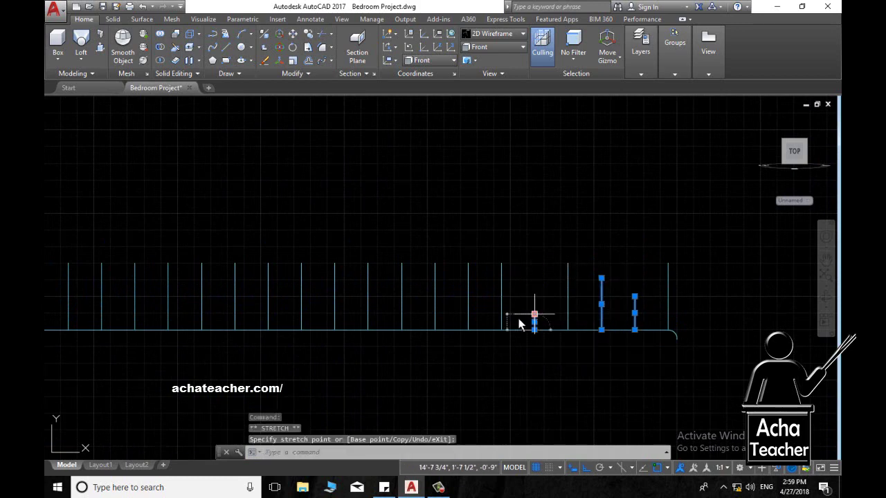
Stretch the next upright lines leftward down to assorted, uneven heights.
left_click(502, 277)
left_click(501, 264)
left_click(501, 284)
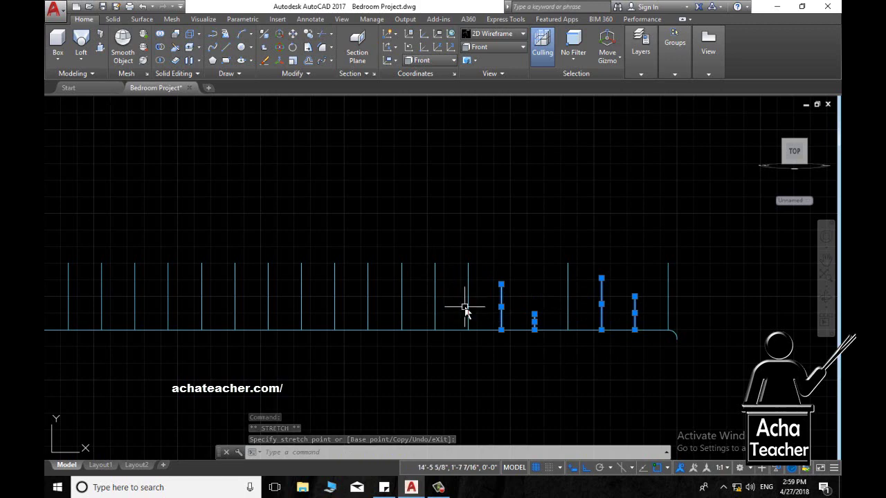
left_click(469, 266)
left_click(468, 263)
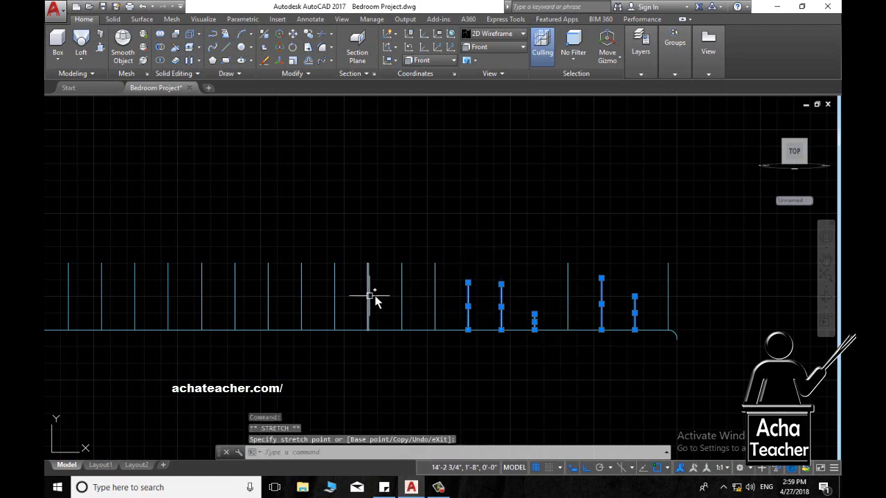
left_click(401, 266)
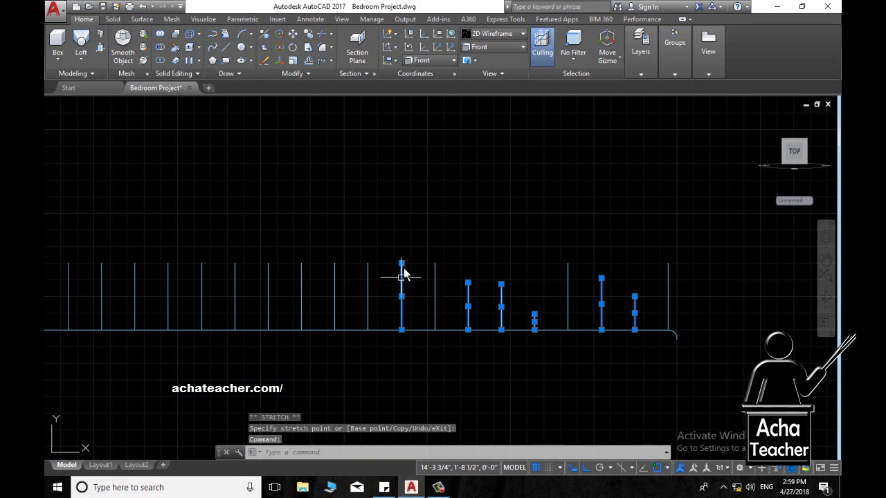
left_click(402, 264)
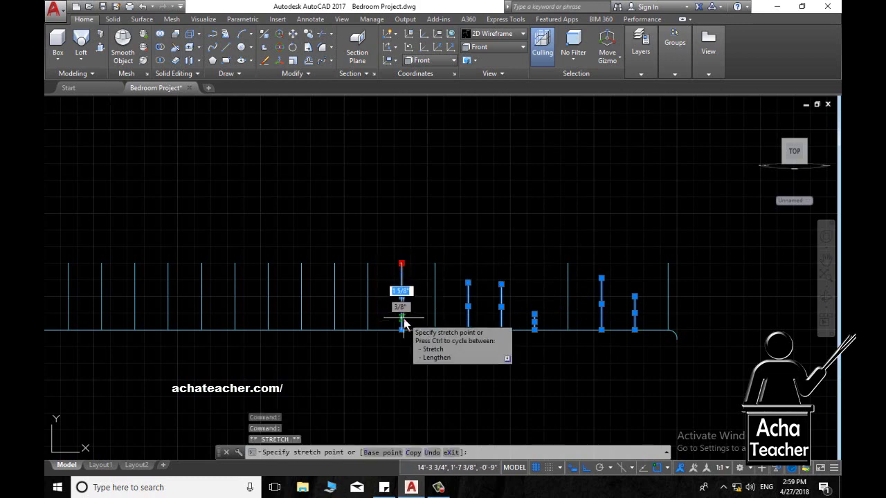
left_click(401, 317)
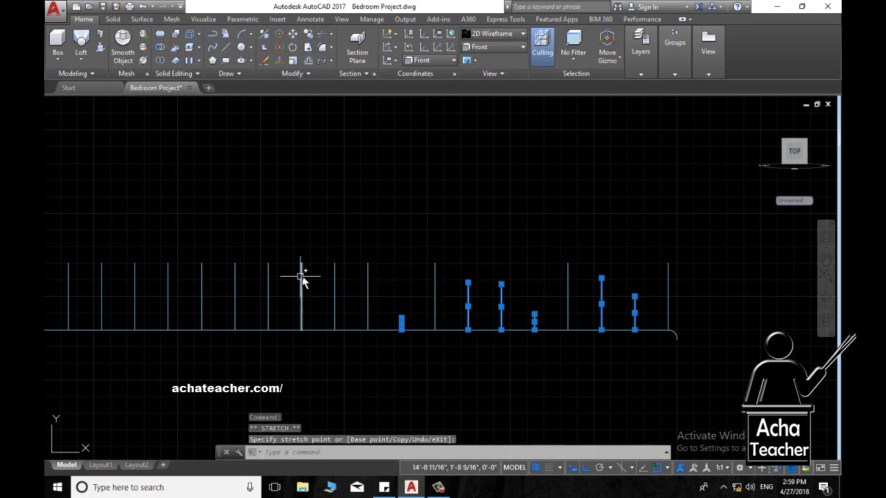
left_click(334, 312)
left_click(301, 270)
left_click(301, 264)
left_click(301, 283)
left_click(268, 266)
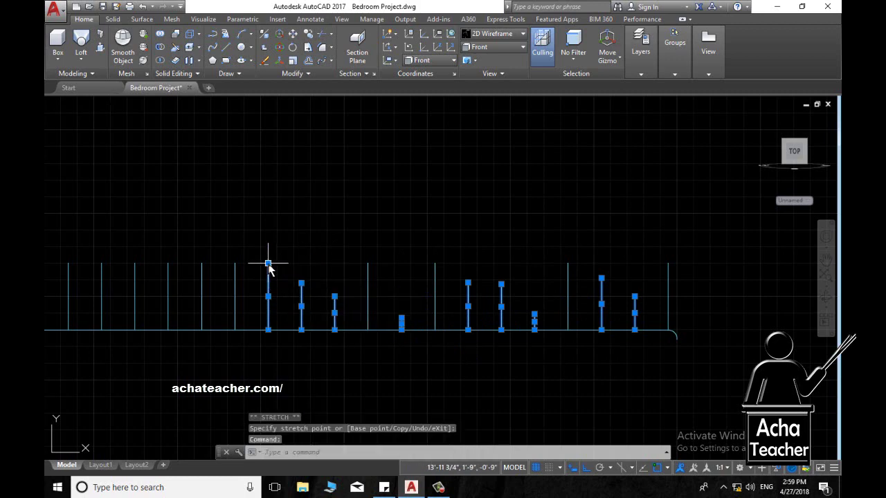
left_click(268, 264)
left_click(268, 279)
left_click(235, 263)
left_click(234, 285)
Grip-stretch the tops of the right-hand vertical lines down to lower, varied heights.
scroll(206, 317, "down", 2)
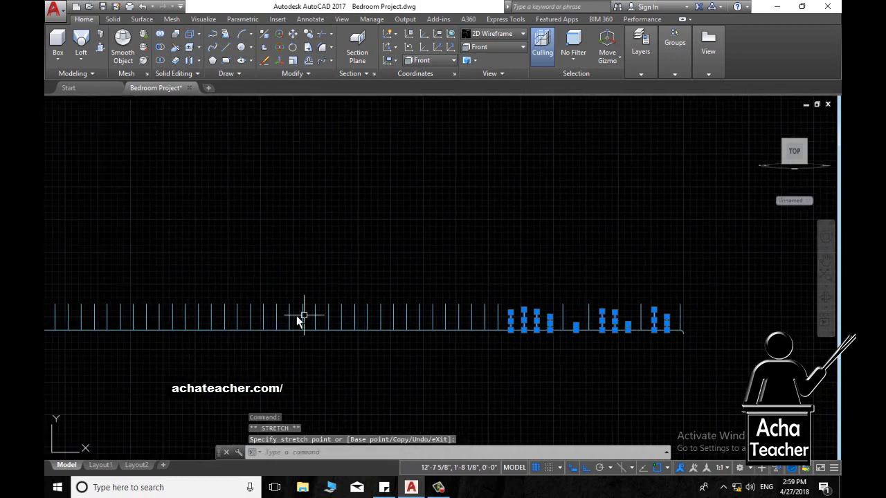
scroll(300, 317, "up", 1)
left_click(545, 325)
left_click(545, 299)
left_click(545, 316)
left_click(503, 300)
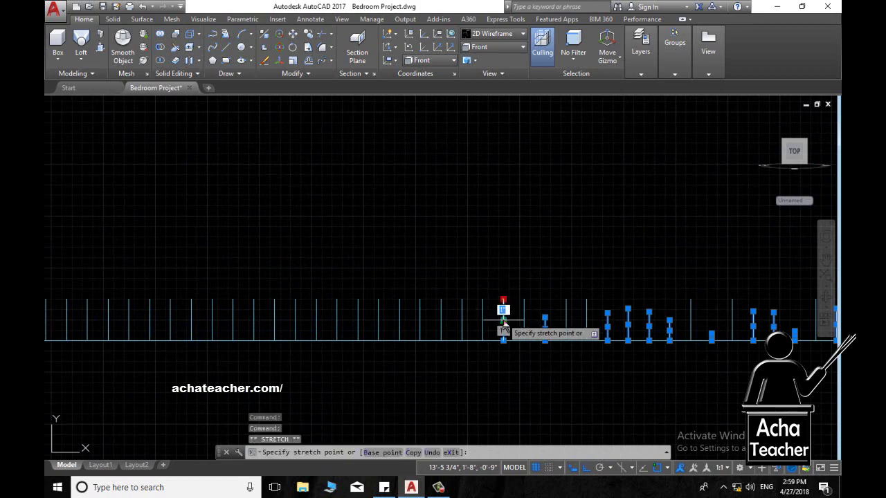
left_click(503, 317)
left_click(441, 300)
left_click(441, 320)
left_click(400, 325)
left_click(399, 299)
left_click(400, 320)
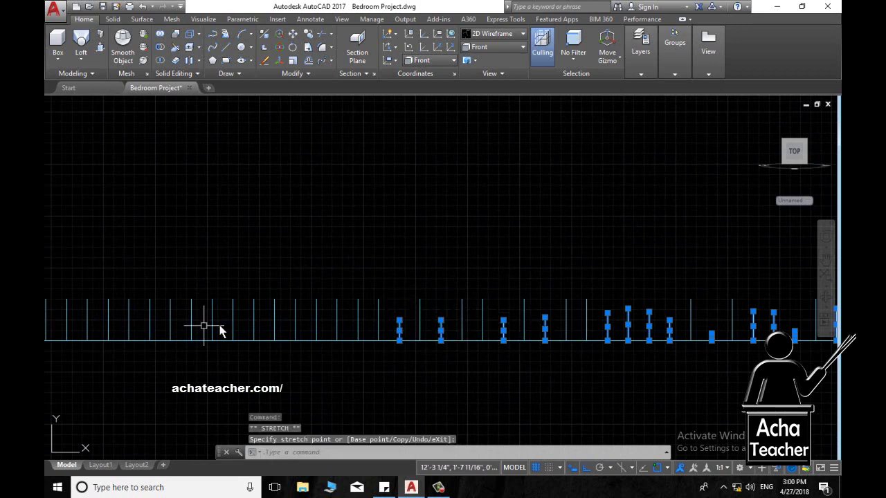
left_click(358, 300)
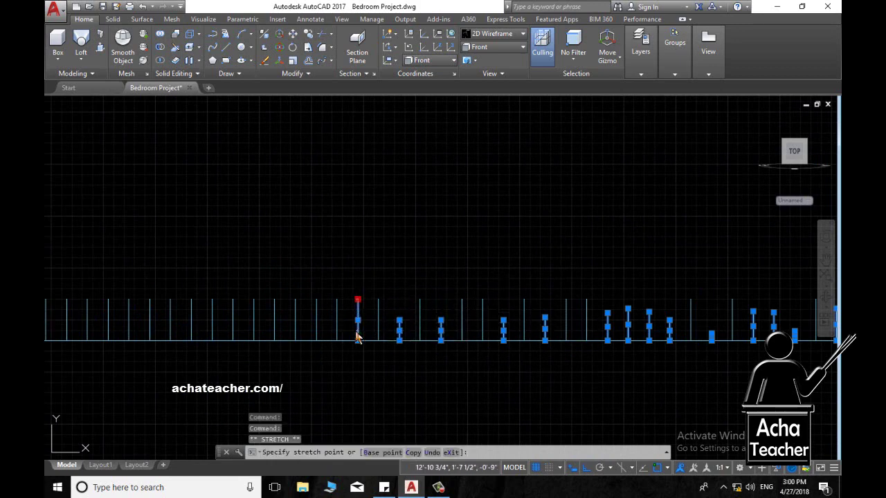
left_click(297, 308)
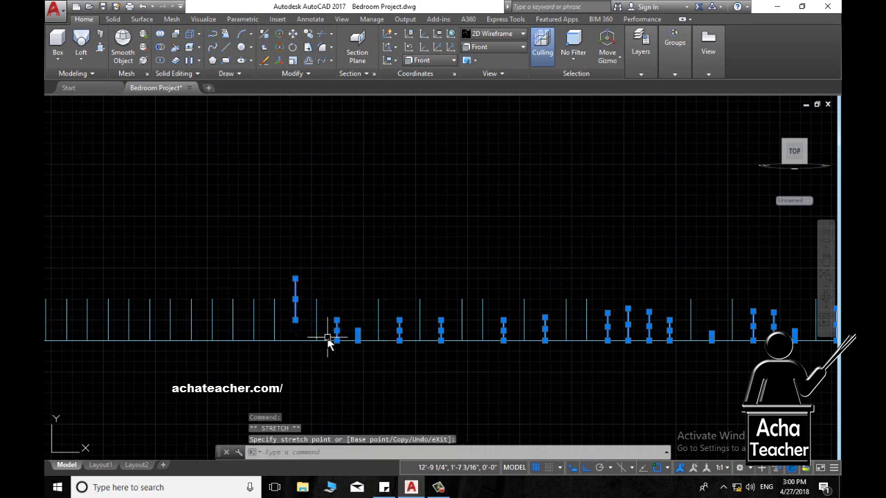
key("Escape")
Shorten the next lines toward the left end of the row to uneven heights.
left_click(296, 313)
left_click(296, 299)
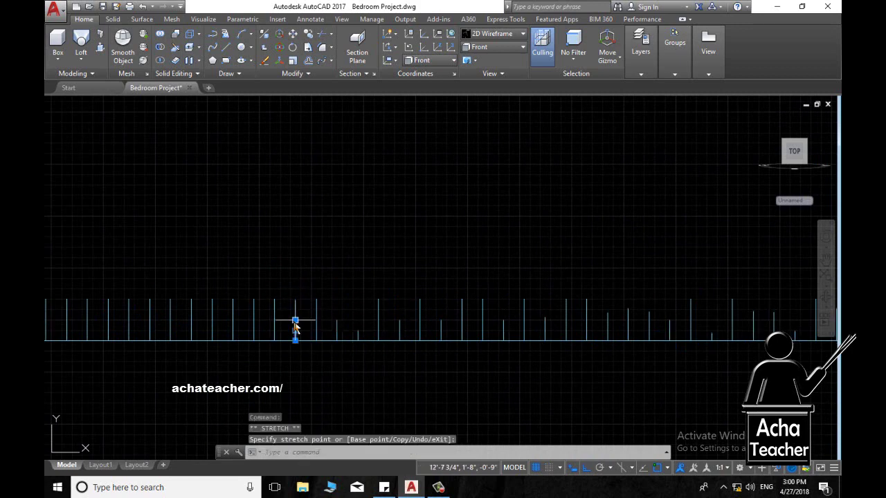
left_click(253, 315)
left_click(212, 317)
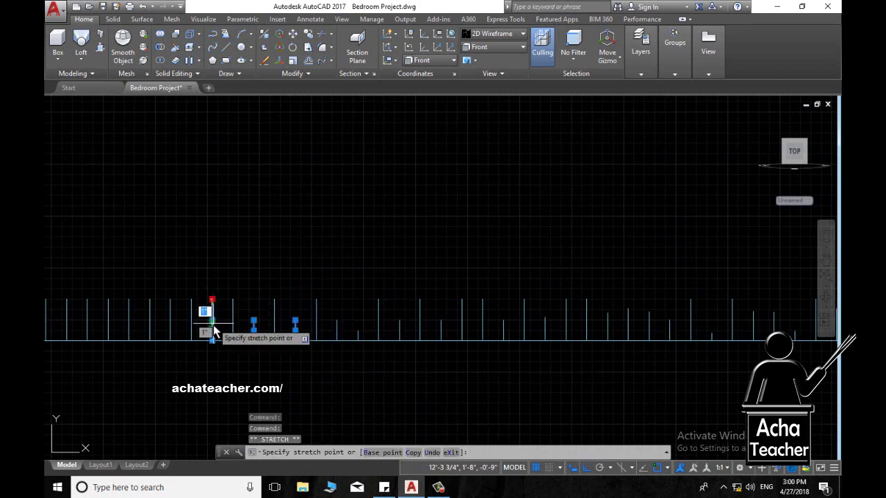
left_click(191, 315)
left_click(171, 315)
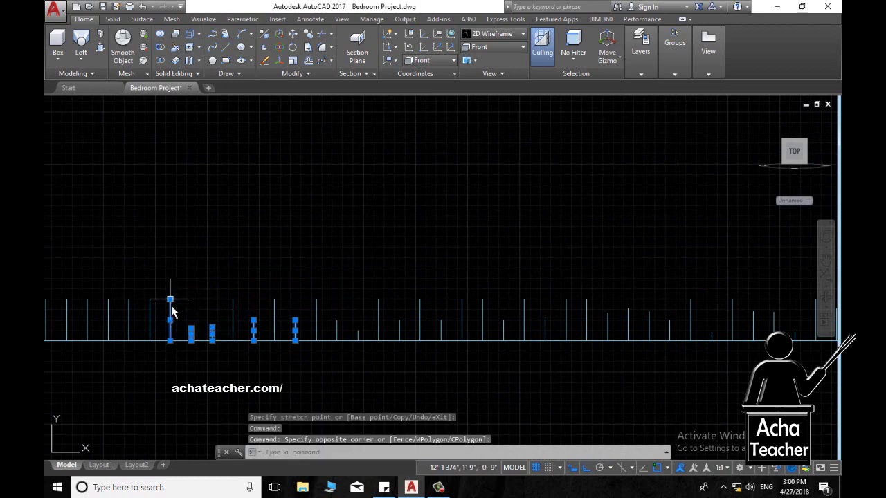
key("Escape")
left_click(150, 310)
left_click(129, 308)
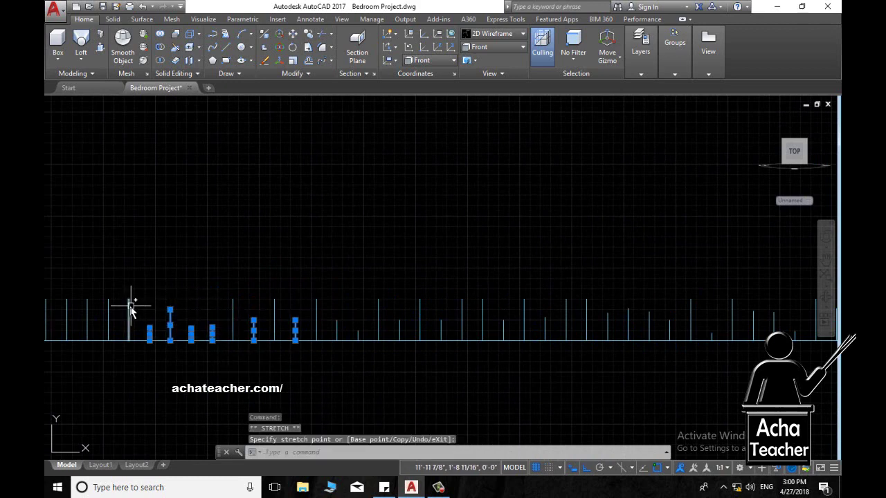
left_click(109, 303)
scroll(127, 334, "down", 1)
key("Escape")
Pan to the still-unedited lines and lower several more line tops to new heights.
mouse_move(128, 334)
middle_mouse_down()
mouse_move(409, 296)
mouse_move(643, 293)
middle_mouse_up()
left_click(647, 292)
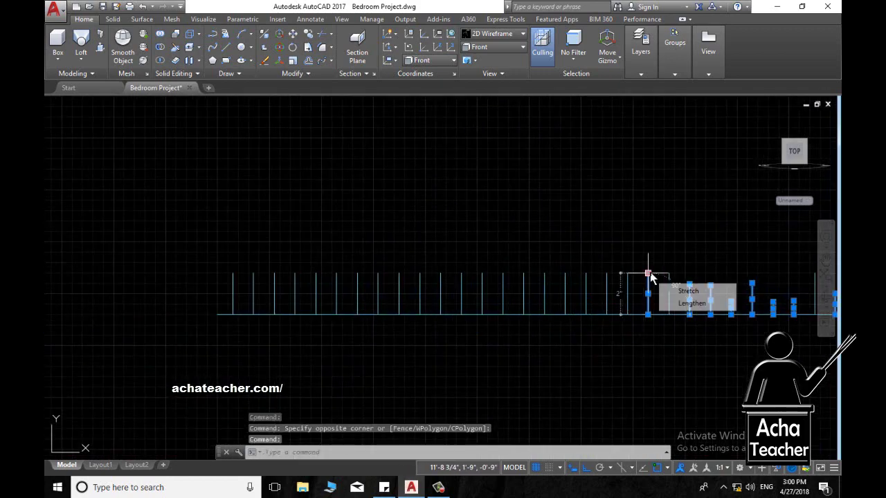
left_click(625, 293)
left_click(648, 294)
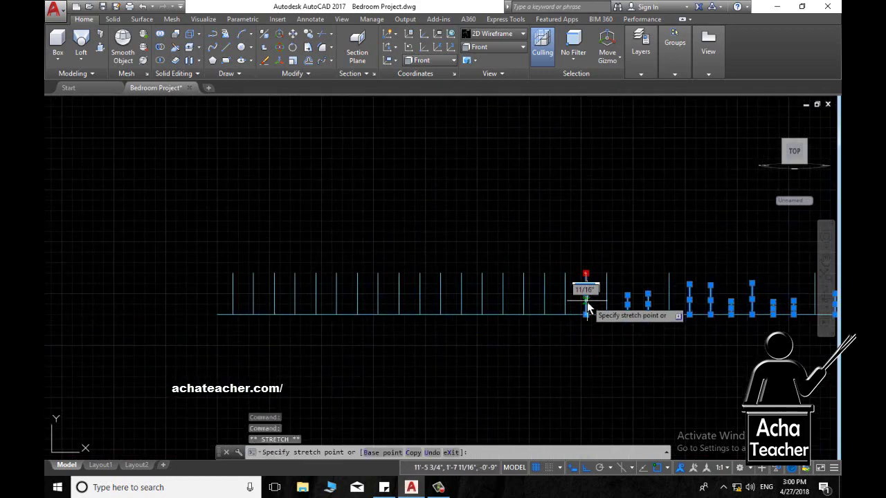
left_click(566, 289)
left_click(526, 289)
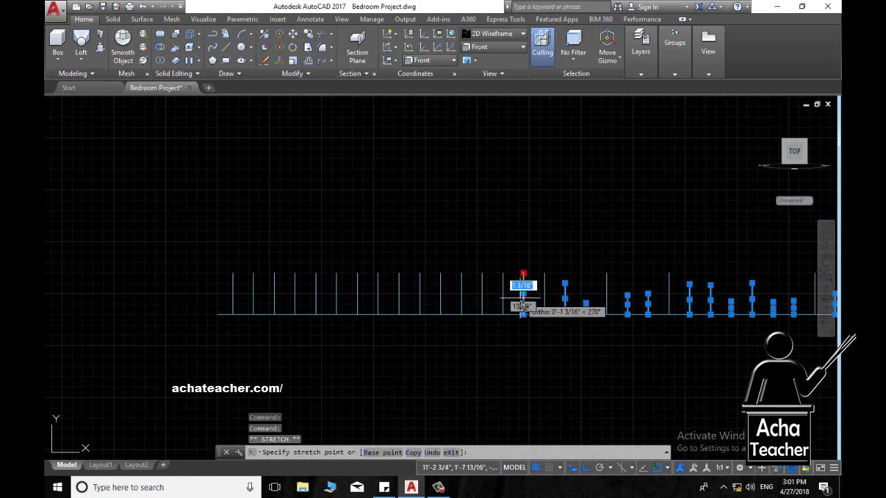
scroll(435, 301, "down", 2)
scroll(319, 297, "up", 2)
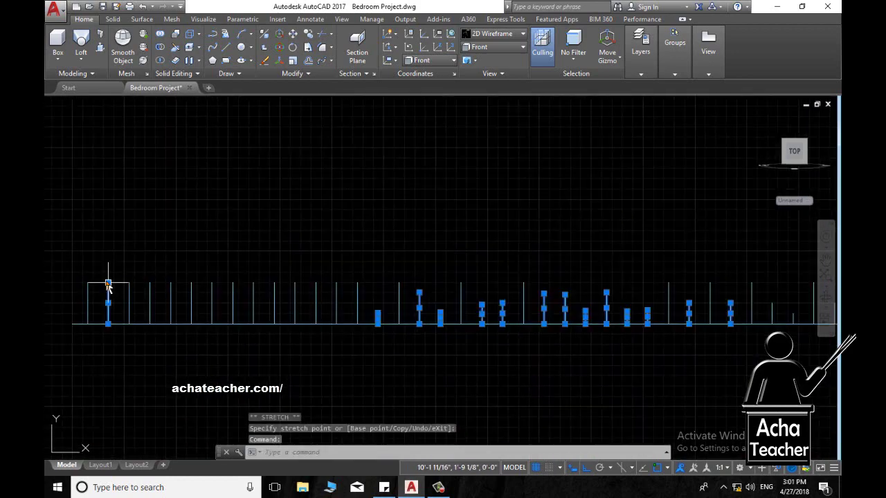
left_click(108, 284)
Stretch the middle lines to varied heights, raising one taller, then clear the selection.
left_click(150, 302)
left_click(192, 296)
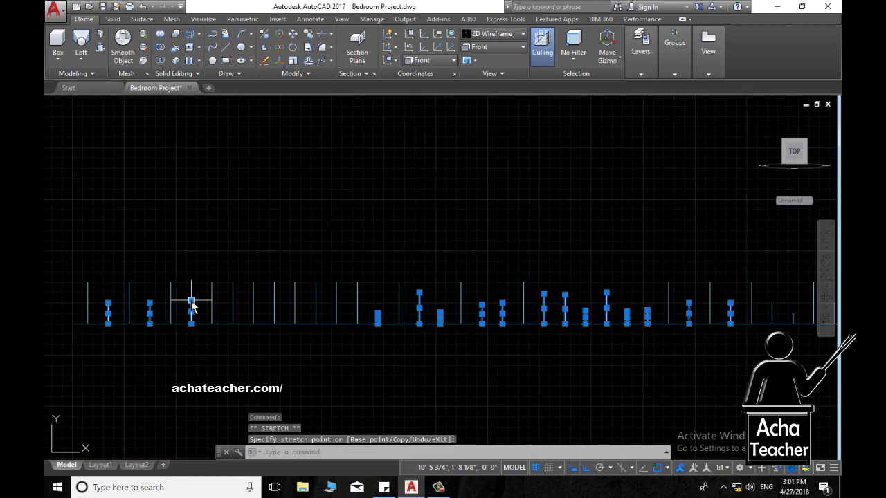
left_click(192, 303)
left_click(233, 291)
left_click(232, 283)
left_click(232, 270)
left_click(275, 294)
left_click(274, 282)
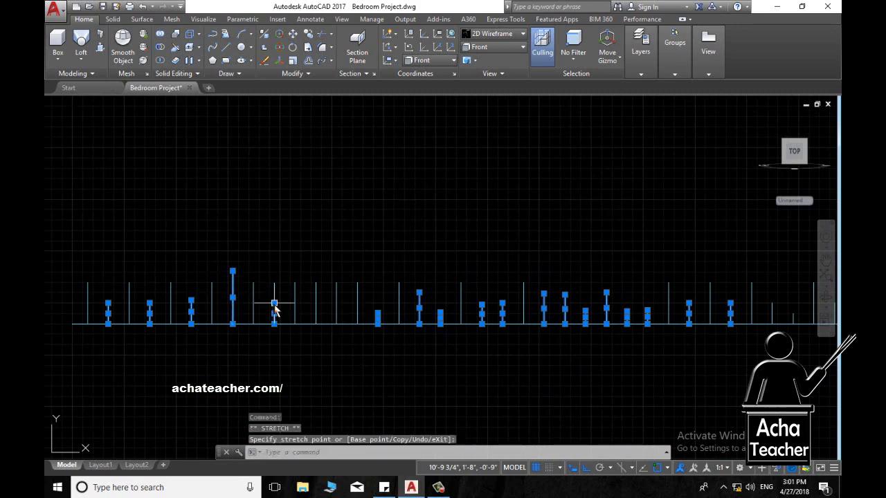
left_click(275, 305)
left_click(316, 283)
scroll(340, 300, "down", 3)
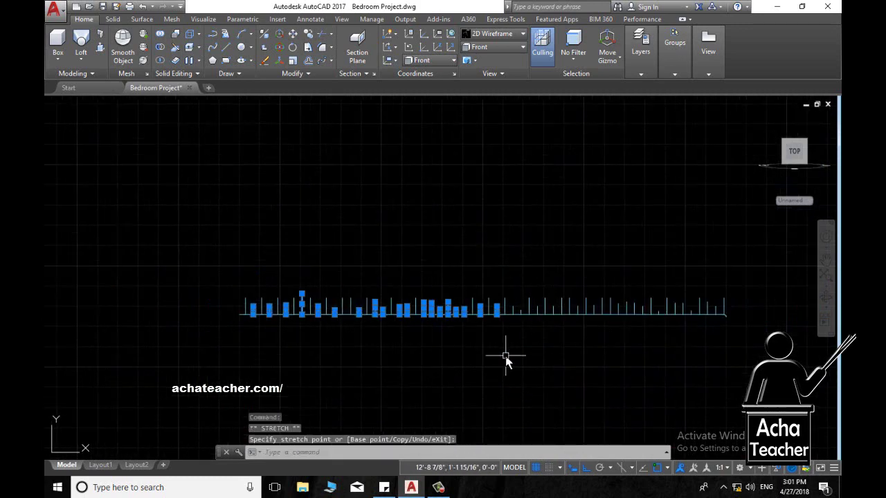
key("Escape")
middle_click_drag(532, 344, 499, 344)
Start a spline at the baseline's right end, picking fit points over successive line tops and dips.
left_click(213, 47)
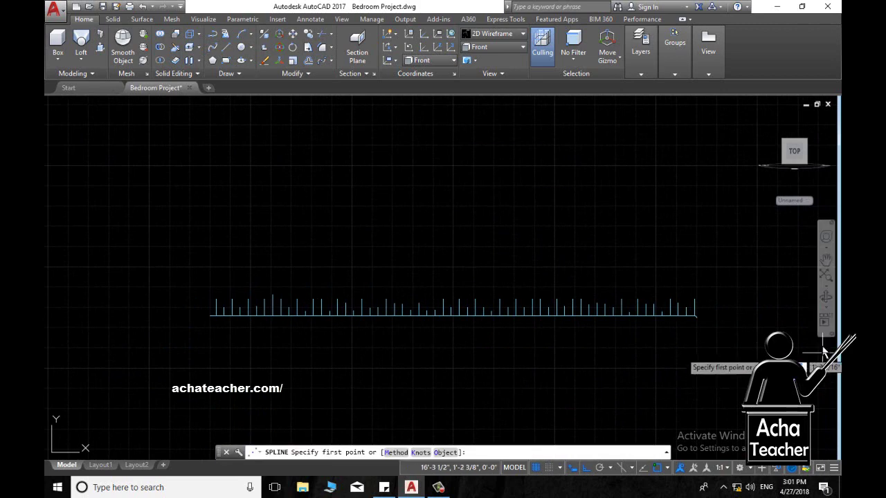
scroll(692, 308, "up", 3)
scroll(692, 308, "up", 2)
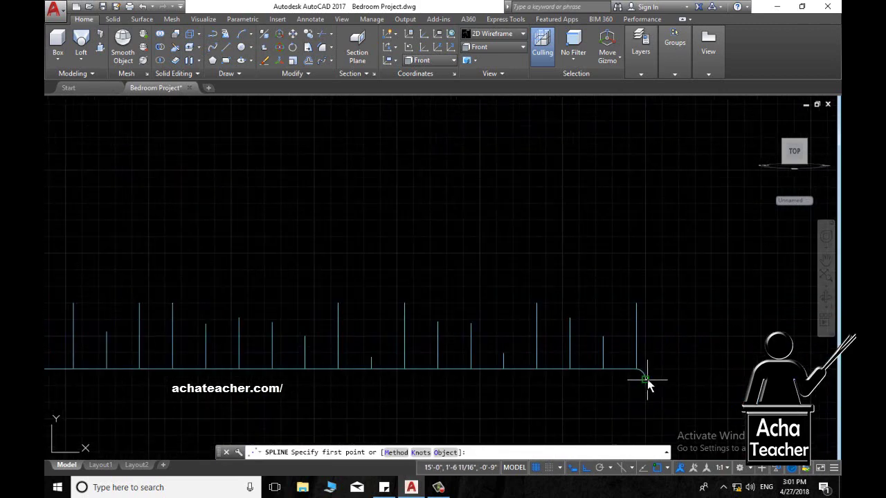
left_click(645, 380)
left_click(637, 305)
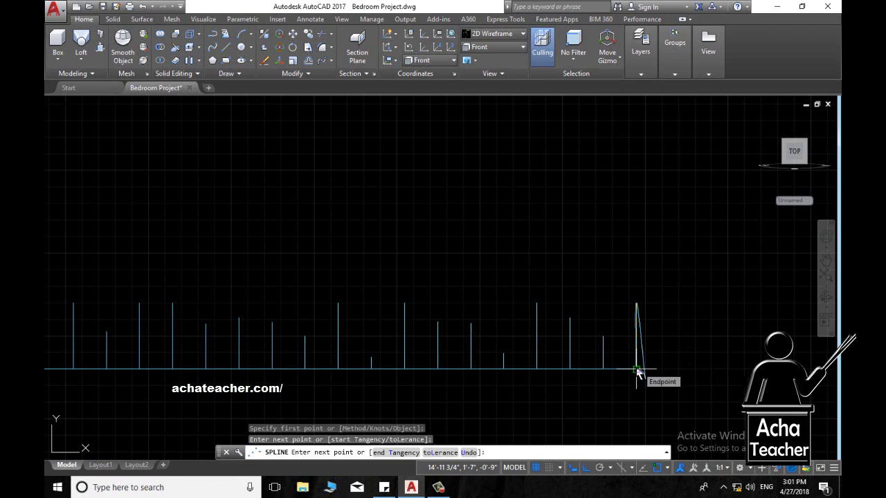
left_click(604, 338)
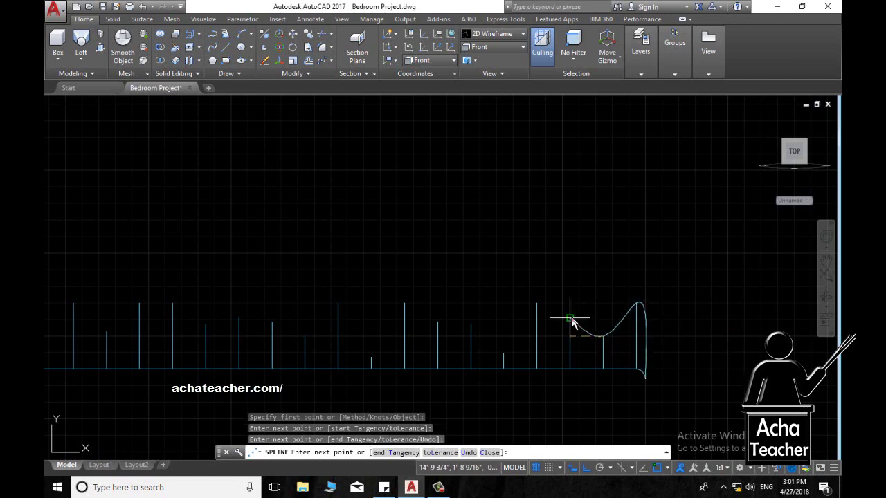
left_click(570, 319)
left_click(537, 304)
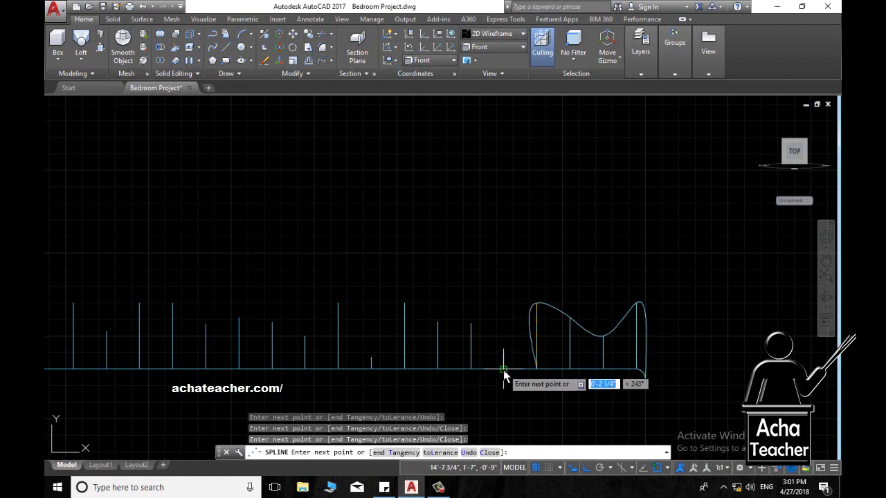
left_click(503, 369)
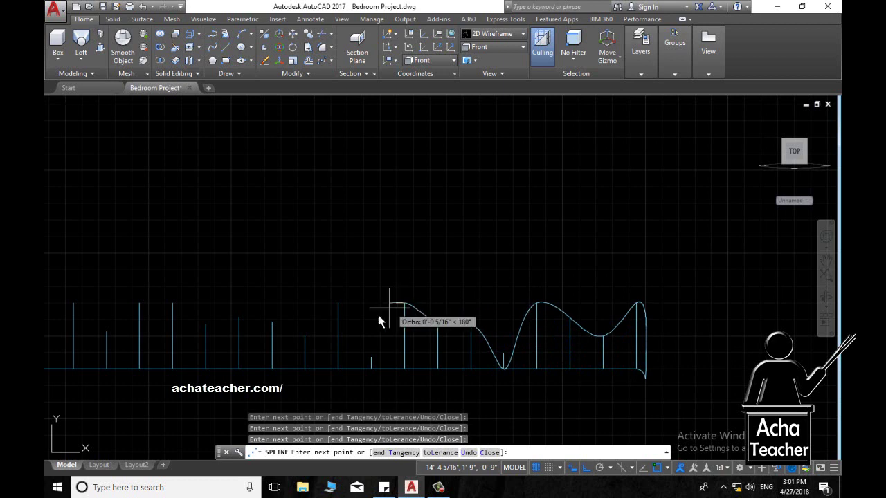
left_click(371, 357)
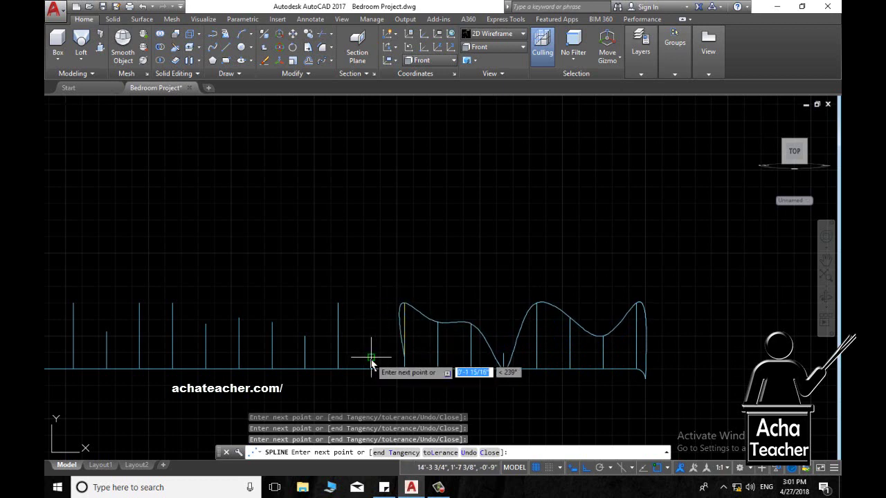
left_click(338, 305)
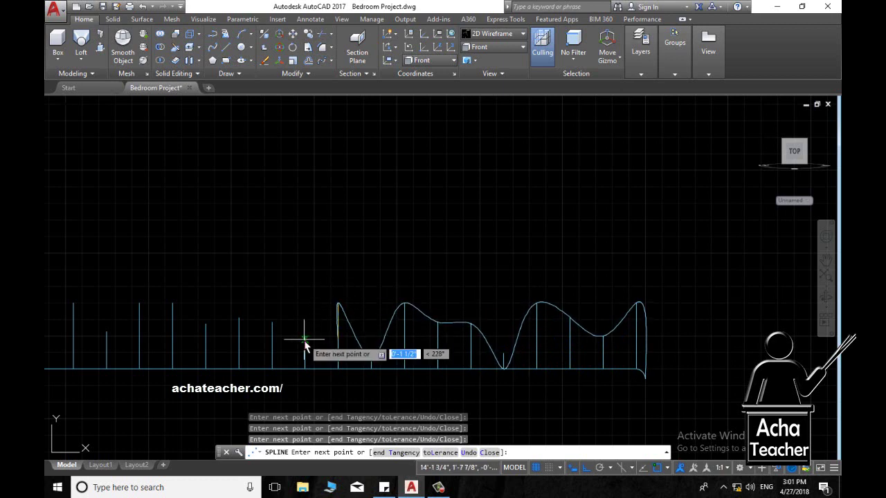
Pan to the left-hand lines and continue the spline through their tops.
scroll(304, 344, "down", 2)
middle_click_drag(304, 345, 613, 350)
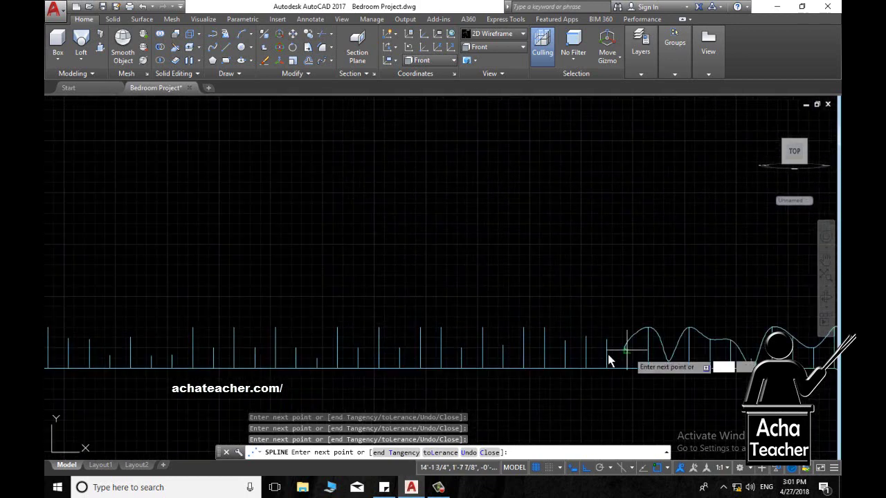
left_click(607, 344)
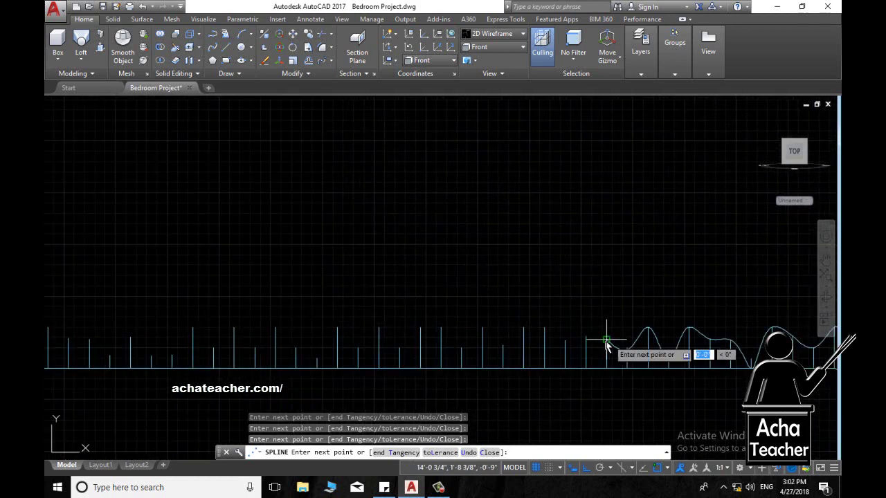
left_click(524, 330)
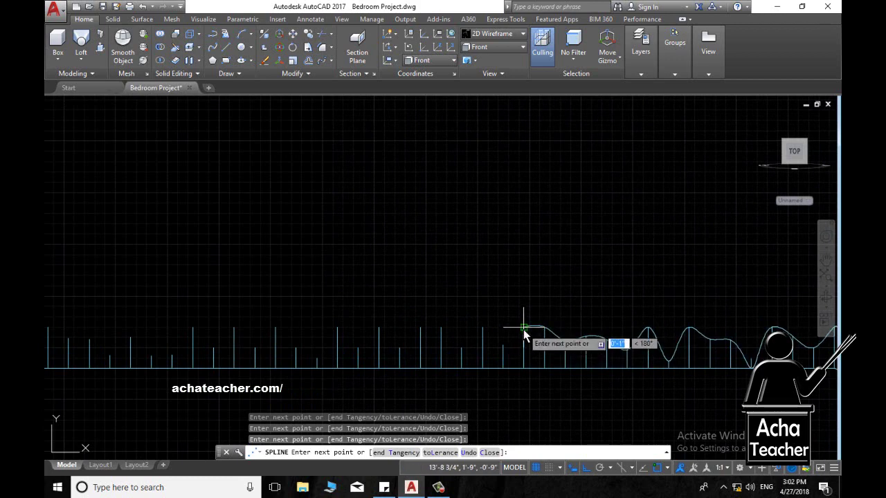
left_click(483, 329)
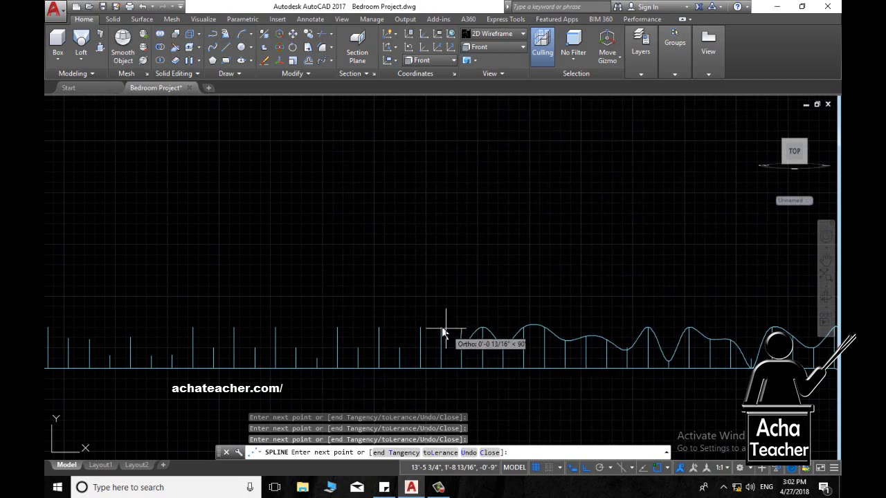
left_click(441, 327)
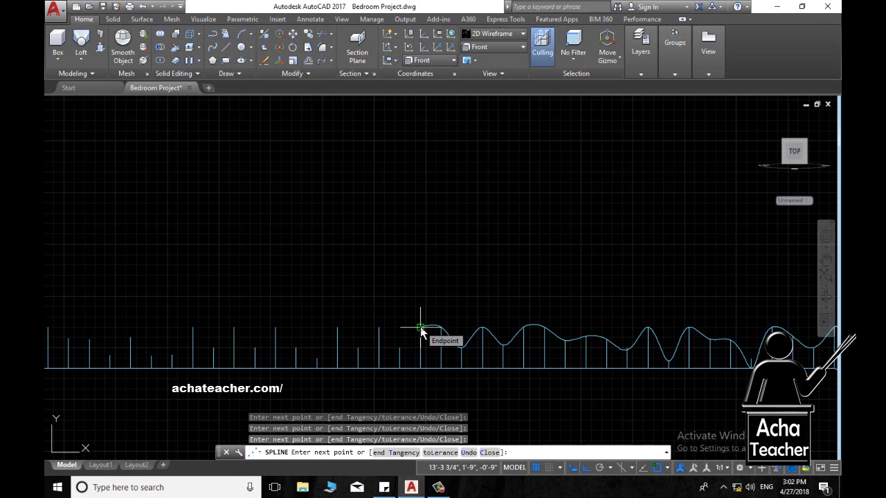
left_click(420, 326)
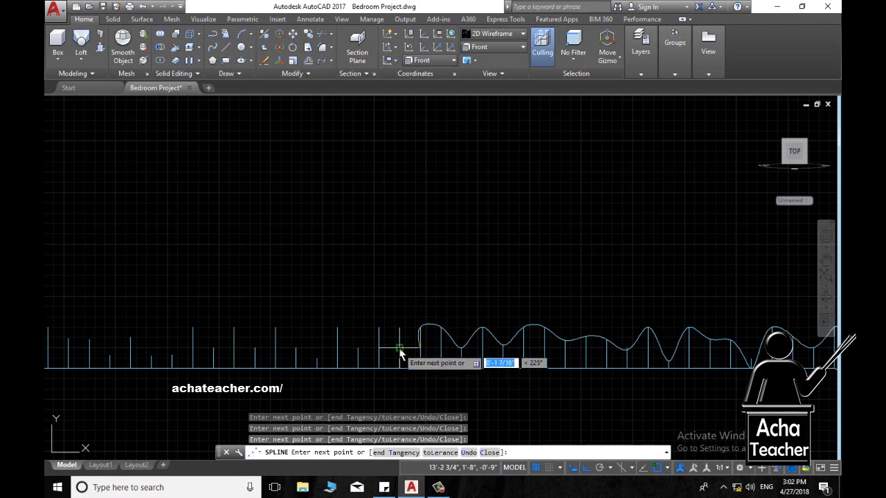
left_click(337, 327)
left_click(318, 358)
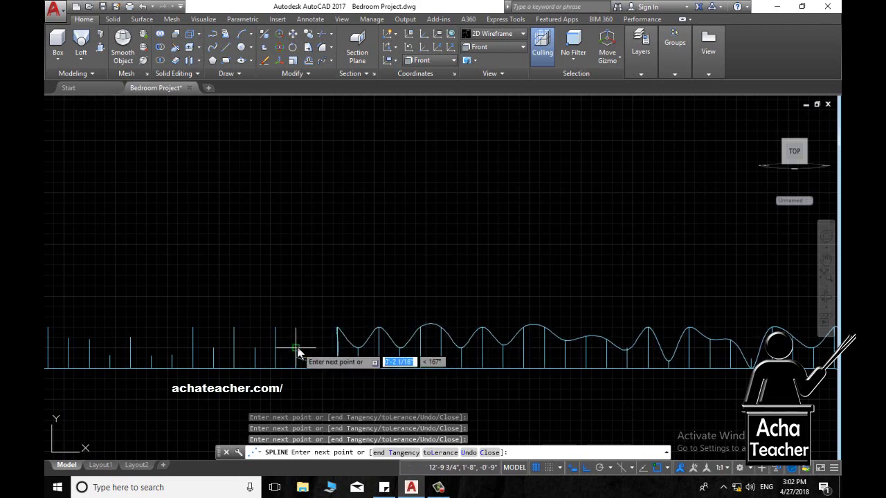
left_click(275, 326)
left_click(234, 327)
scroll(629, 352, "down", 2)
scroll(596, 332, "up", 4)
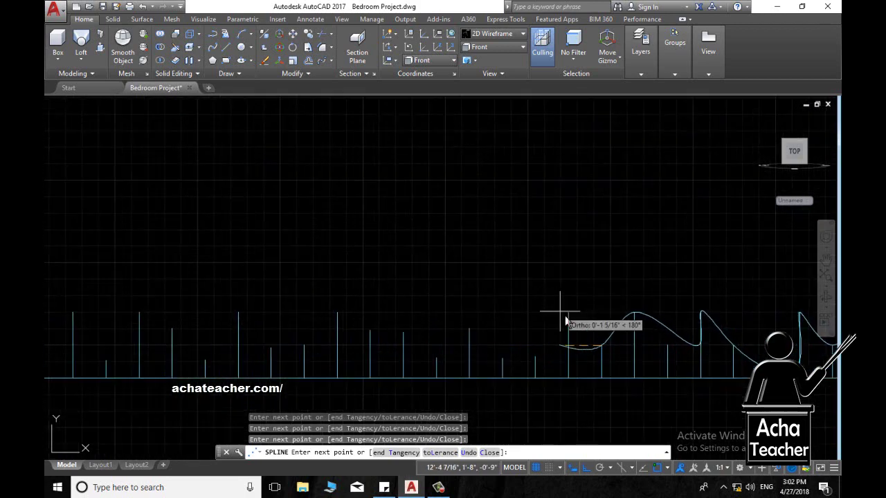
Add spline fit points across the next run of uneven line tops.
left_click(535, 360)
left_click(469, 329)
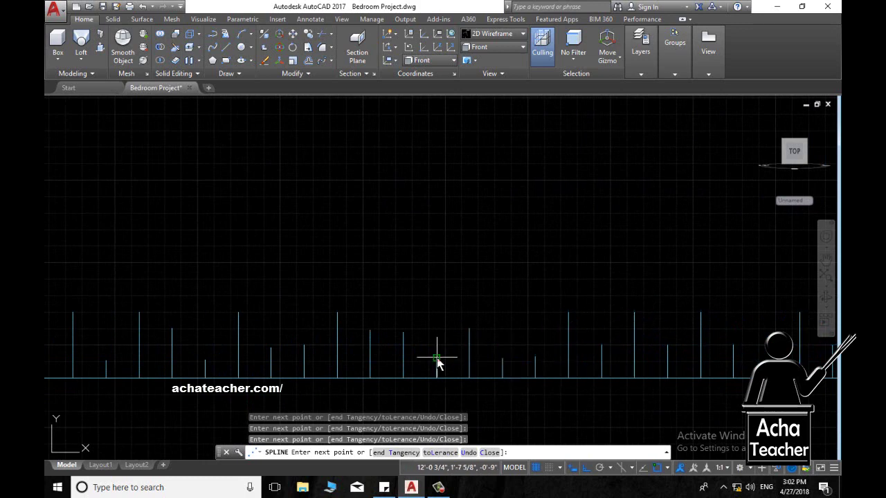
left_click(436, 358)
left_click(403, 332)
left_click(370, 331)
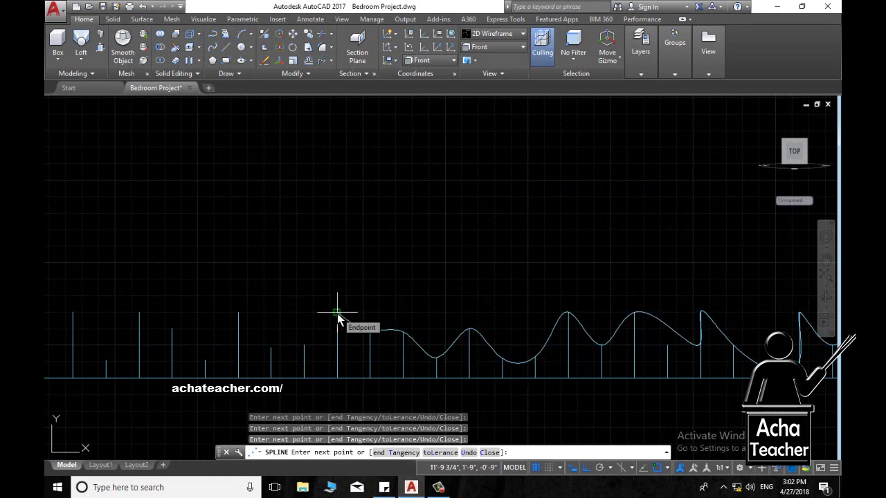
left_click(337, 313)
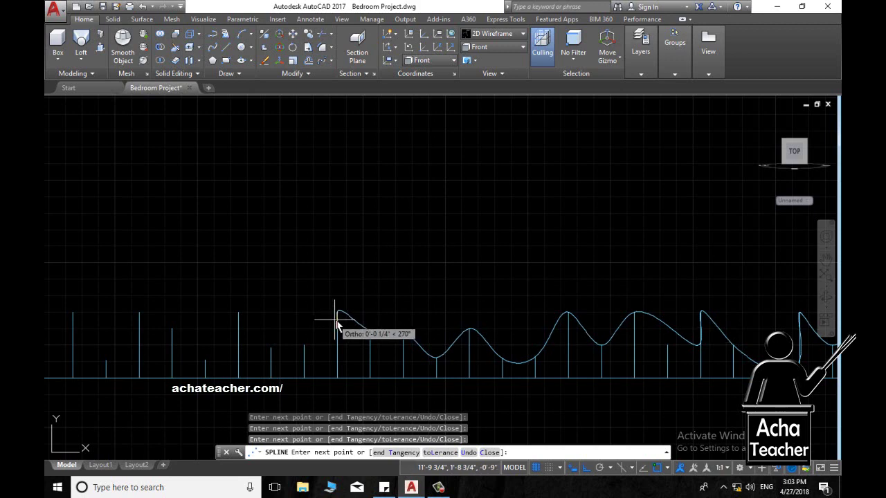
left_click(304, 345)
left_click(271, 349)
left_click(238, 313)
left_click(205, 360)
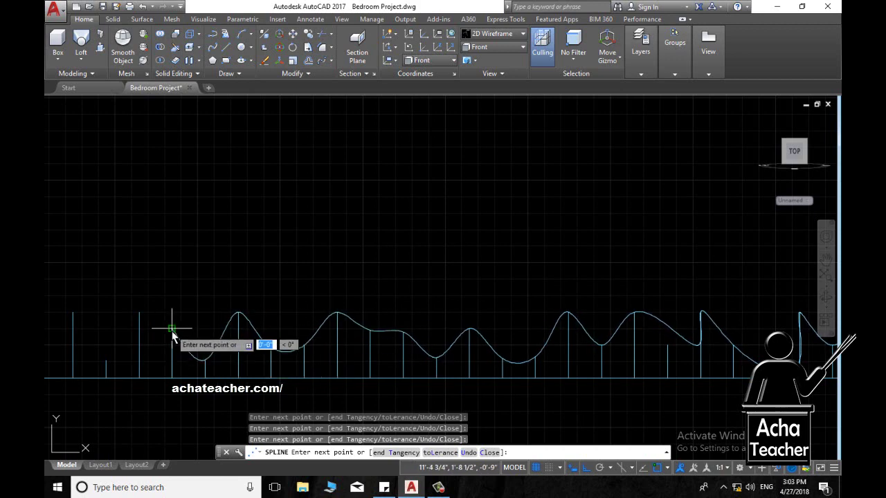
Pick the last peak and valley fit points and end the spline at the baseline's left end.
scroll(174, 336, "up", 2)
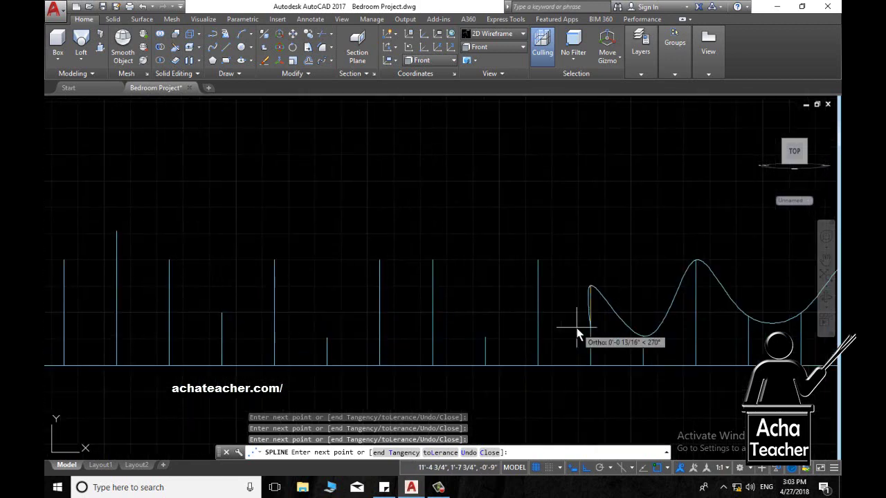
left_click(327, 338)
left_click(275, 262)
left_click(222, 313)
scroll(121, 253, "down", 3)
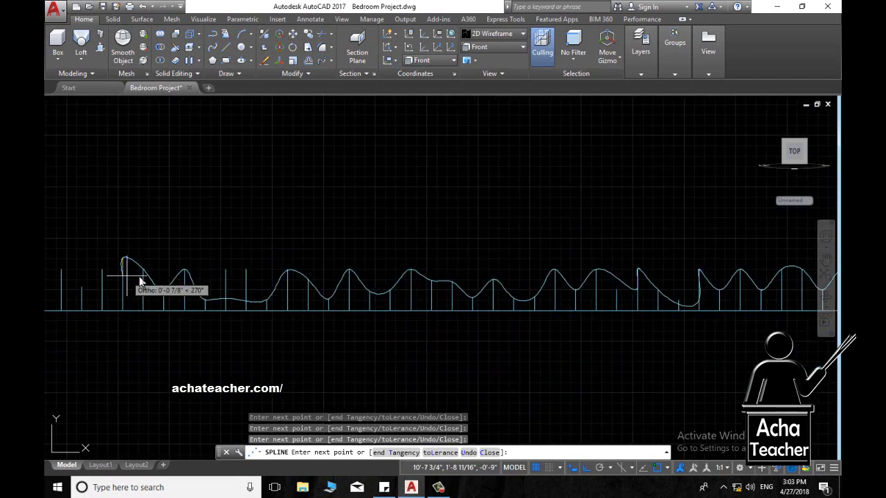
scroll(524, 255, "up", 3)
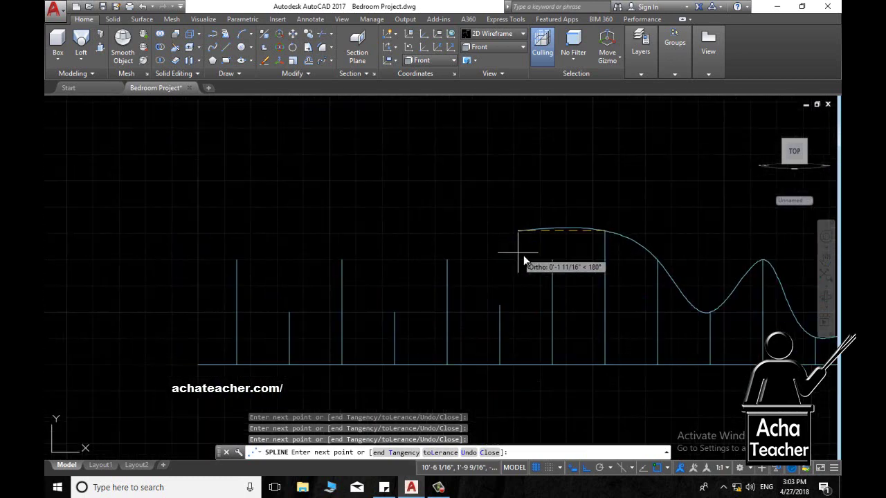
left_click(448, 310)
left_click(394, 312)
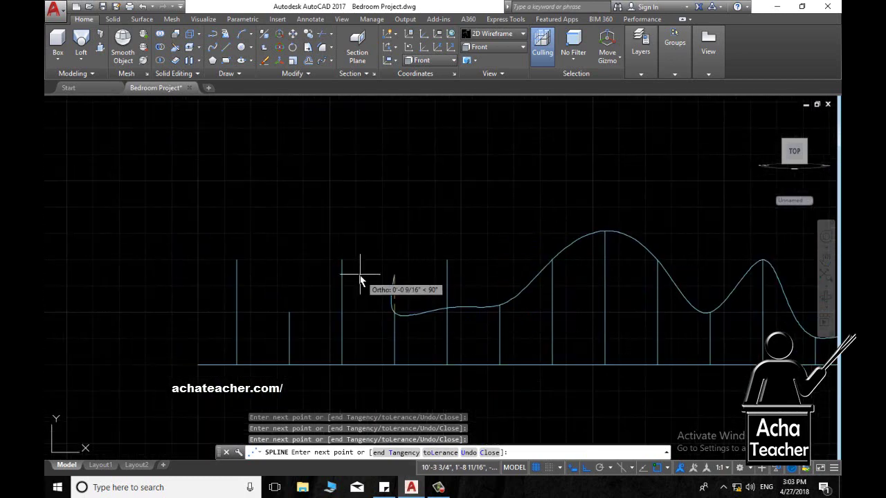
left_click(342, 262)
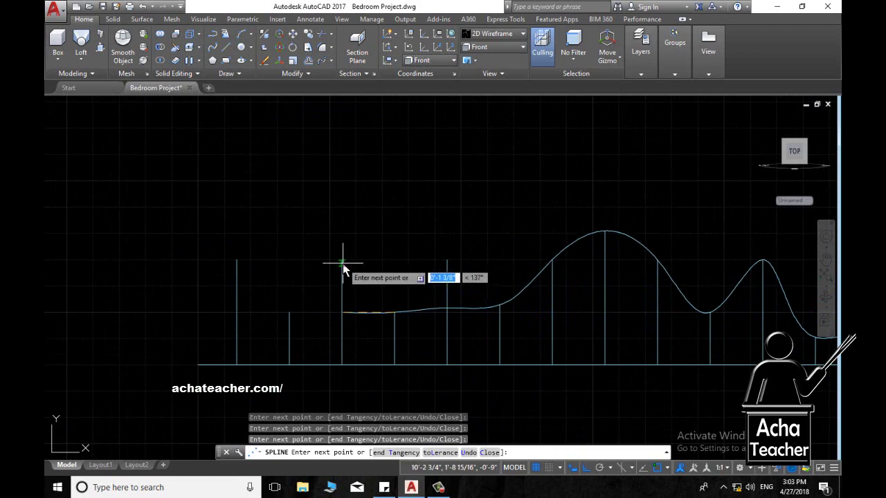
left_click(289, 312)
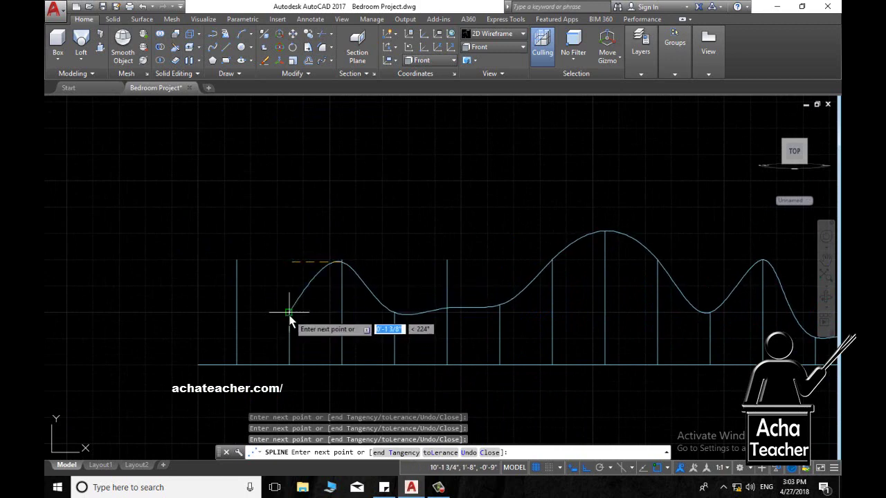
left_click(198, 364)
End the spline with Enter and zoom out to inspect the full rippled profile.
key("Return")
scroll(291, 367, "down", 4)
scroll(420, 358, "down", 2)
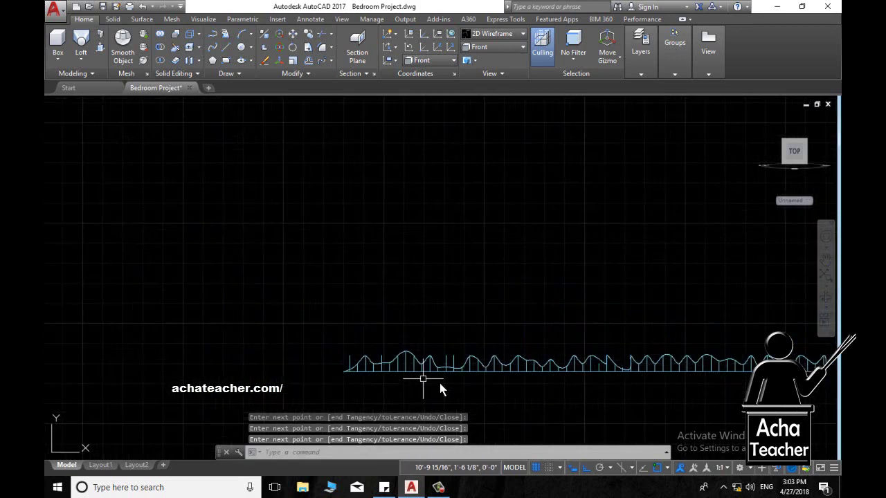
scroll(456, 385, "down", 2)
middle_click_drag(500, 385, 462, 350)
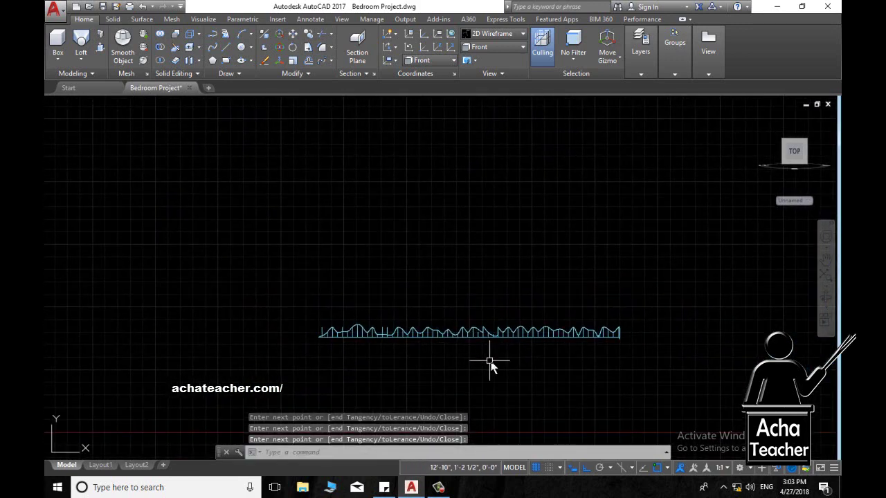
scroll(488, 365, "up", 4)
scroll(482, 365, "down", 2)
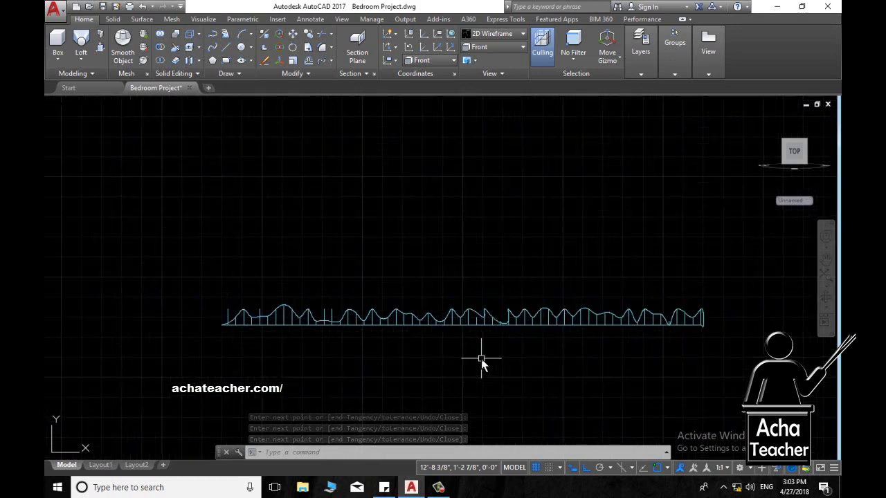
scroll(498, 353, "up", 2)
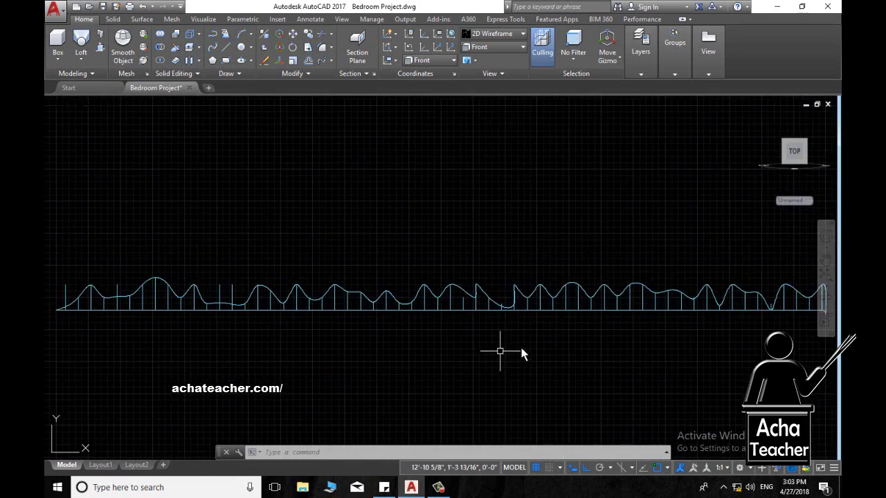
scroll(536, 344, "down", 2)
scroll(748, 311, "up", 1)
scroll(717, 336, "up", 4)
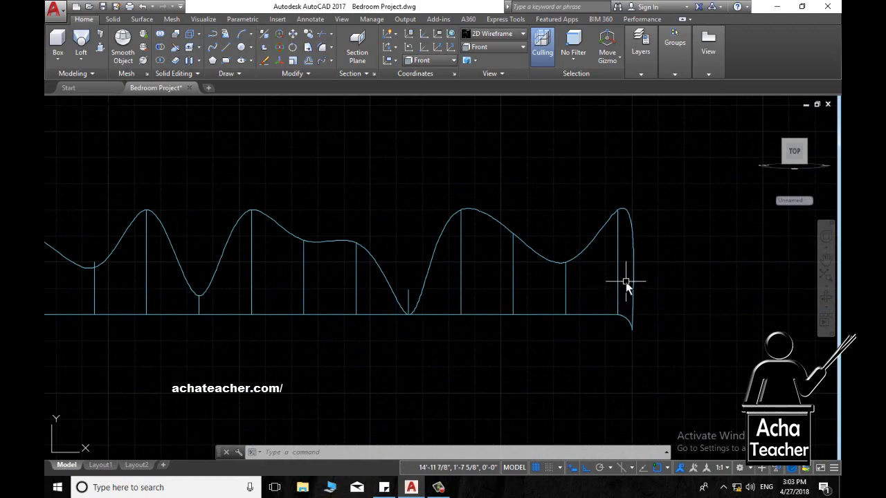
scroll(626, 282, "down", 3)
scroll(582, 292, "down", 1)
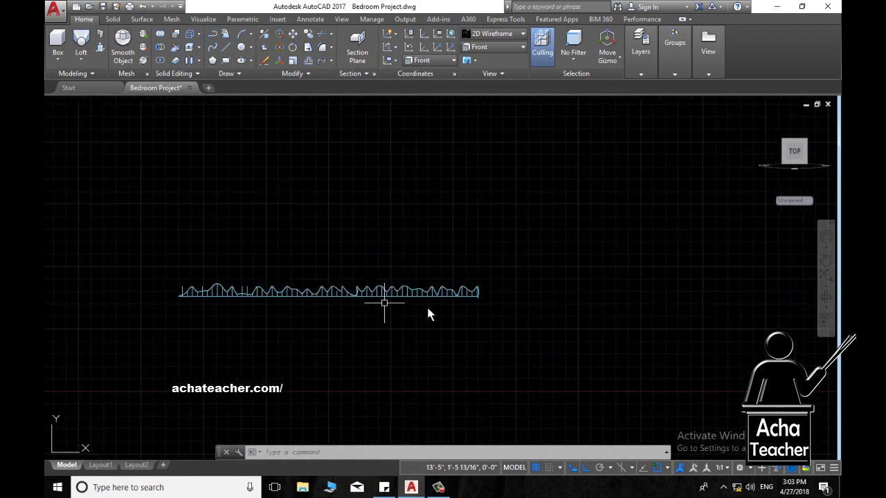
scroll(427, 308, "up", 1)
scroll(434, 299, "up", 1)
scroll(156, 286, "down", 2)
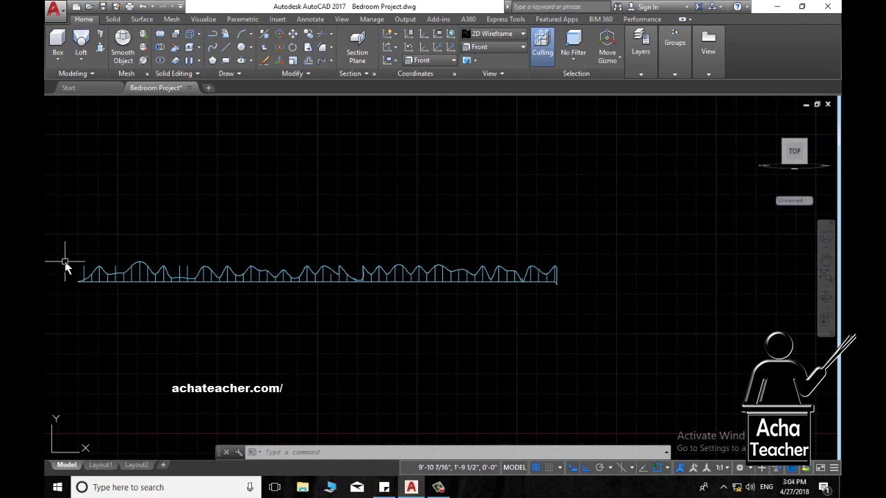
Undo an accidental stretch of the spline, then erase the four vertical lines at the right end.
left_click(399, 271)
left_click(395, 270)
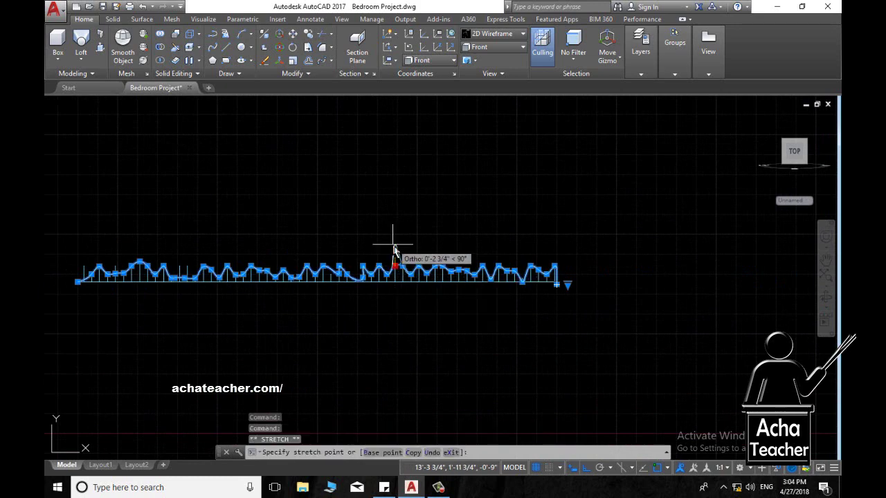
key("ctrl+z")
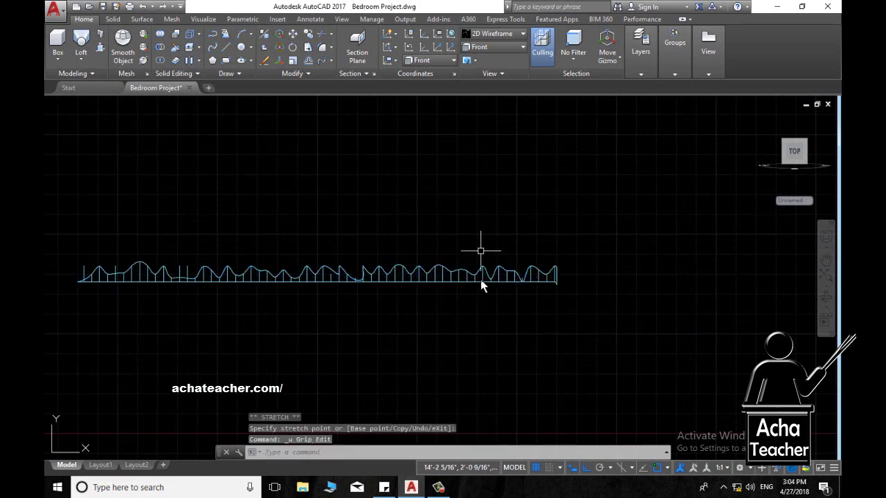
scroll(491, 310, "up", 3)
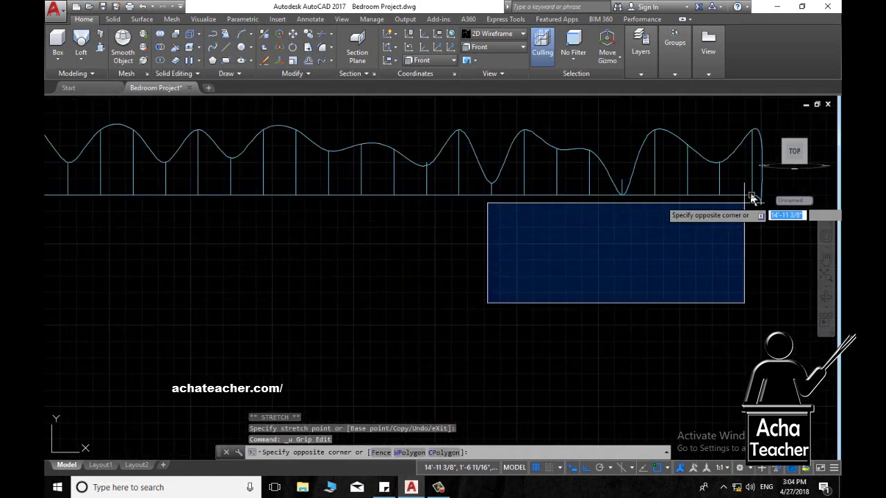
left_click(677, 247)
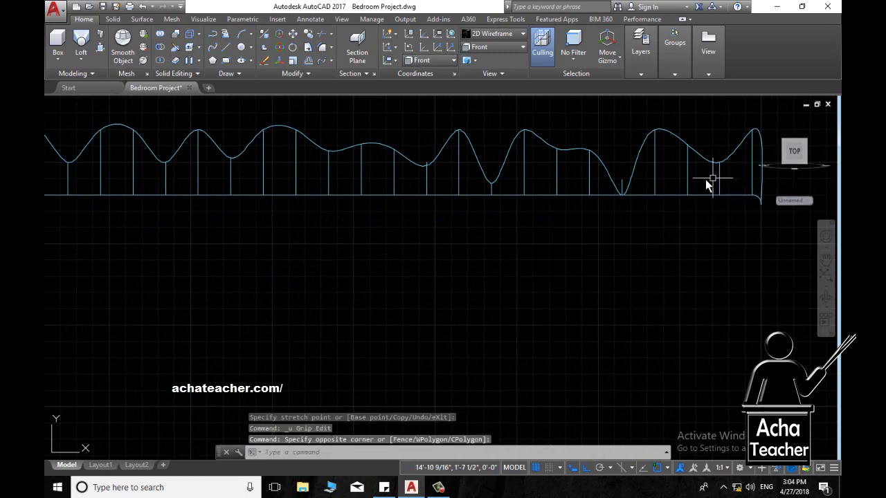
left_click(758, 185)
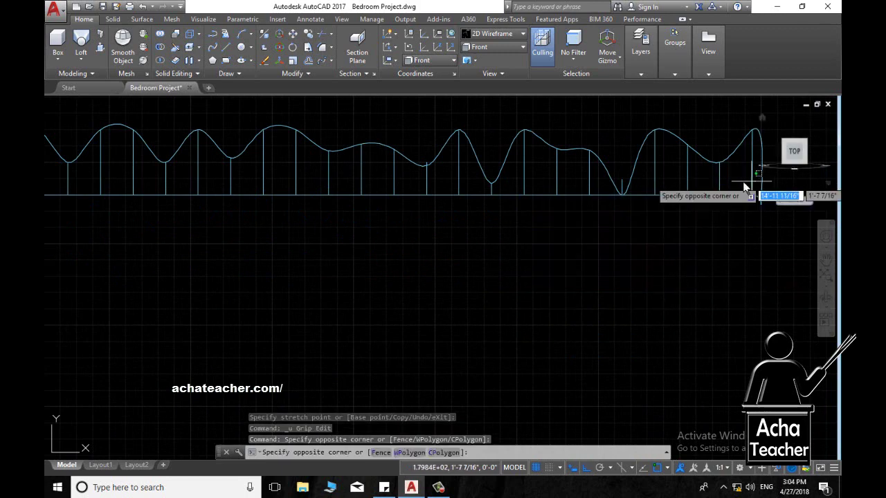
left_click(651, 187)
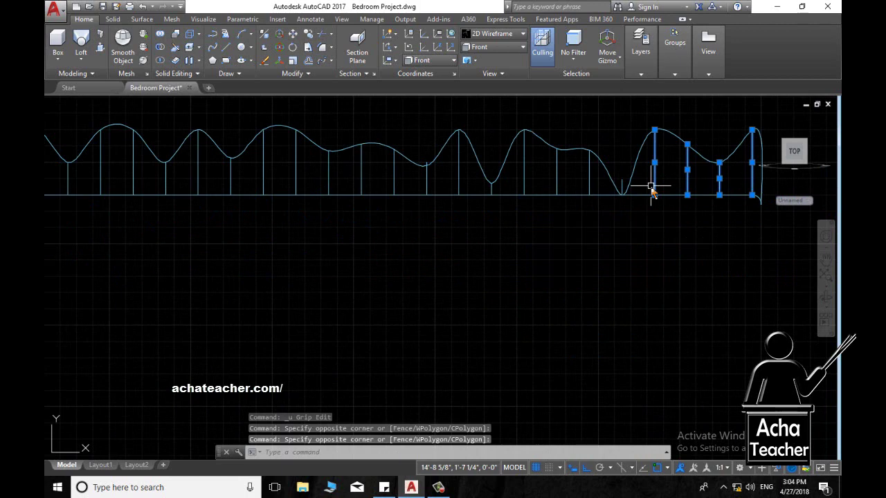
key("Delete")
Erase the next three vertical lines and the lone one; undo a thirteen-line lasso deletion.
left_click(604, 187)
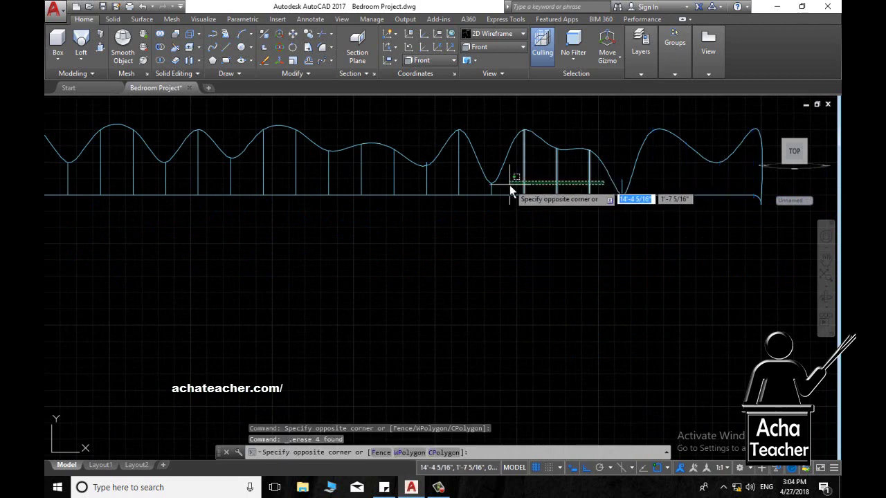
left_click(509, 185)
key("Delete")
left_click(502, 191)
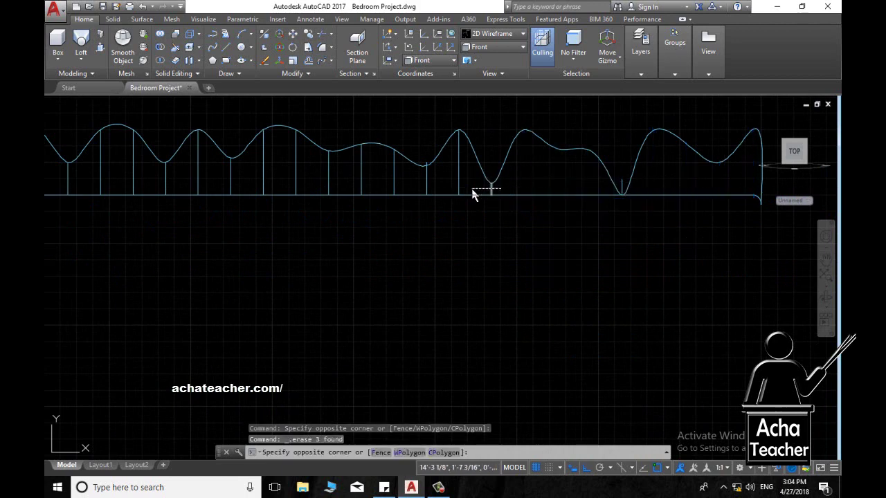
left_click(469, 190)
key("Delete")
left_click_drag(468, 184, 274, 191)
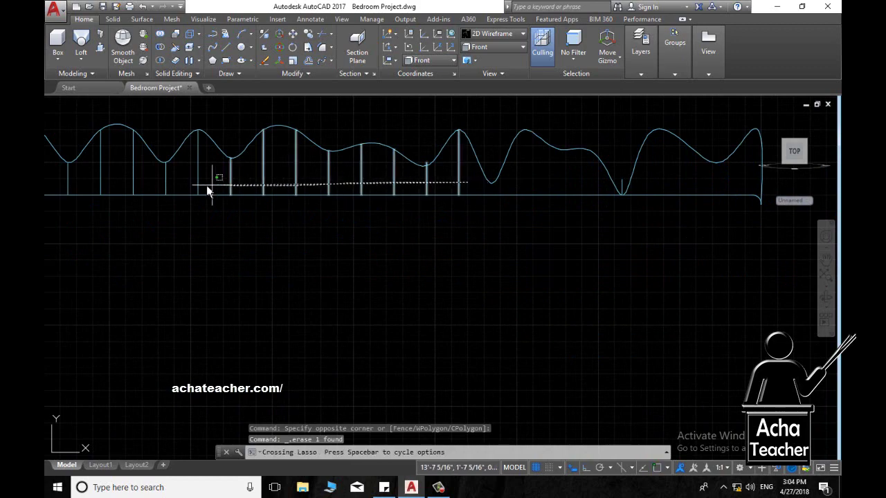
left_click_drag(59, 187, 55, 187)
key("Delete")
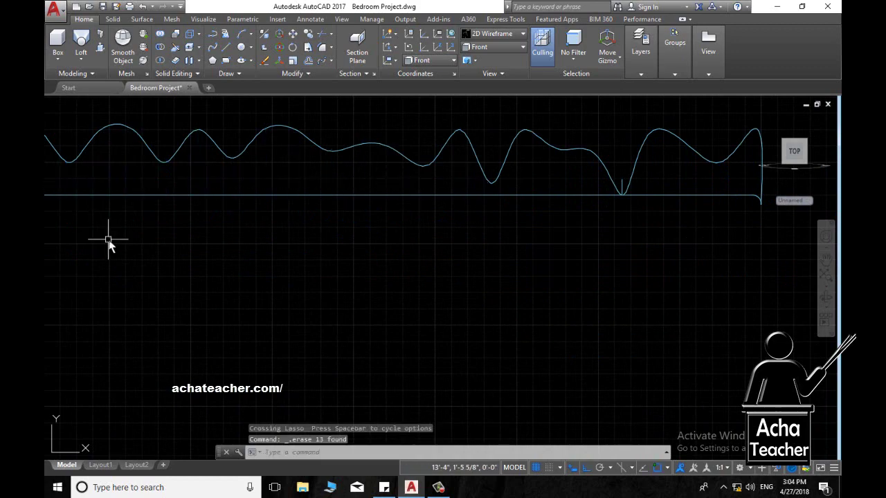
key("ctrl+z")
Zoom in and erase three right-end lines, the short line, and the thirteen middle lines.
scroll(217, 261, "down", 2)
scroll(660, 277, "up", 2)
scroll(544, 237, "up", 1)
scroll(667, 260, "up", 1)
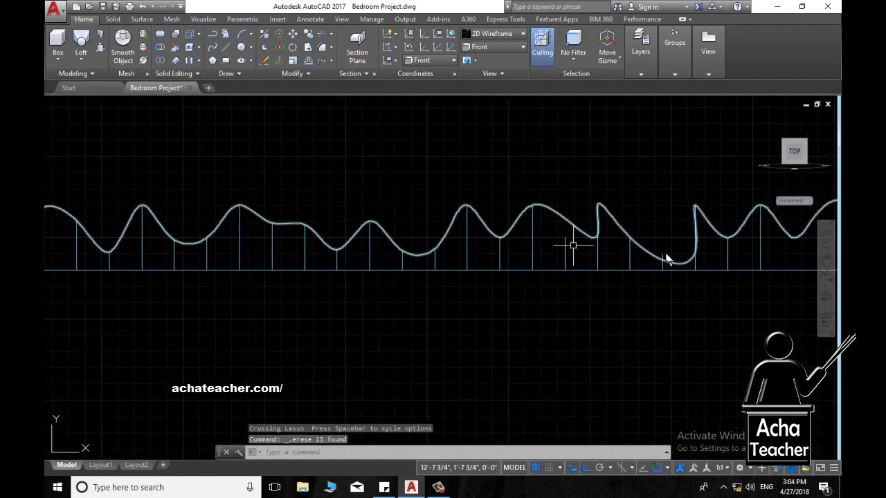
left_click(786, 258)
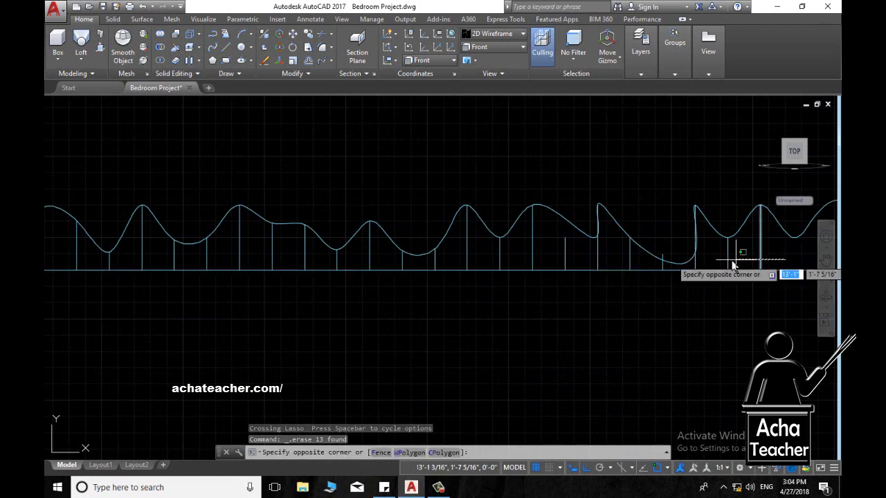
left_click(695, 268)
key("Delete")
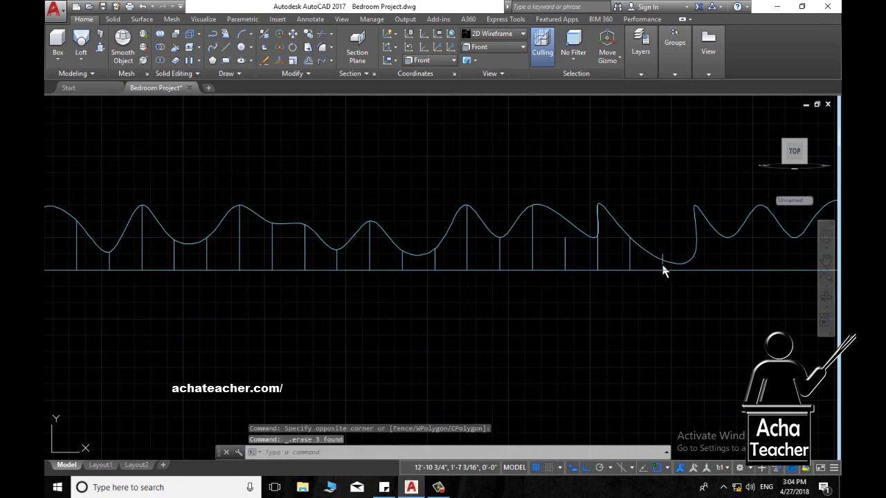
left_click(663, 267)
key("Delete")
left_click(639, 262)
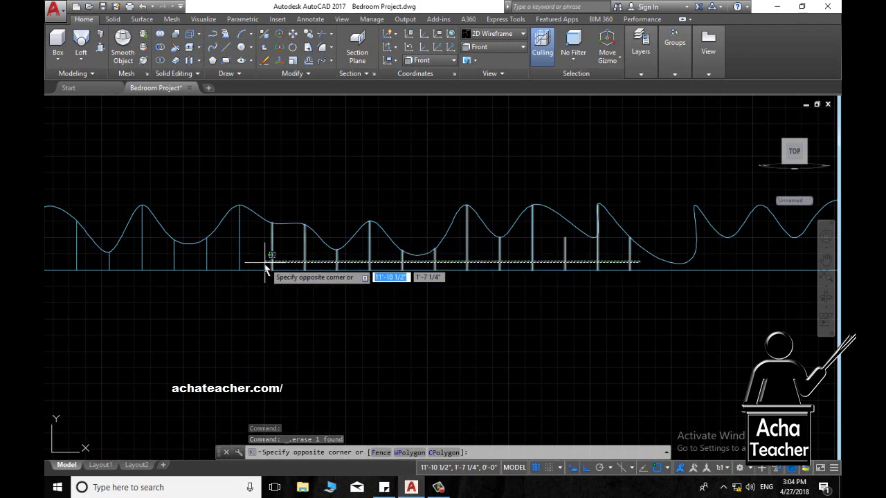
left_click(233, 263)
key("Delete")
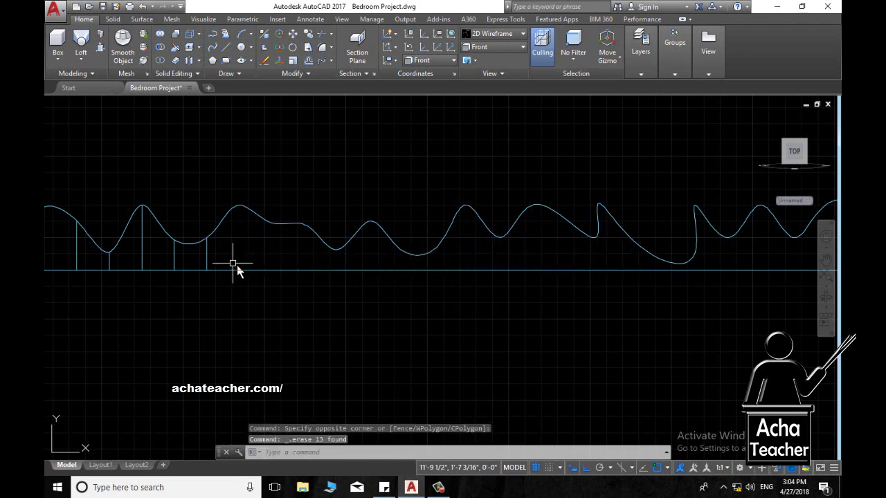
Pan along the wave and erase the next six lines, then the nine under the flat stretch.
scroll(235, 272, "down", 2)
middle_click_drag(317, 309, 722, 302)
scroll(675, 277, "up", 2)
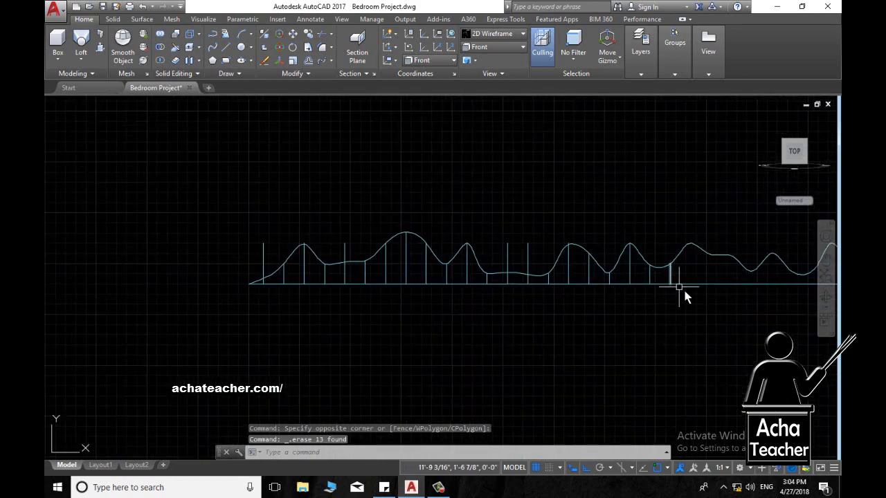
left_click(680, 276)
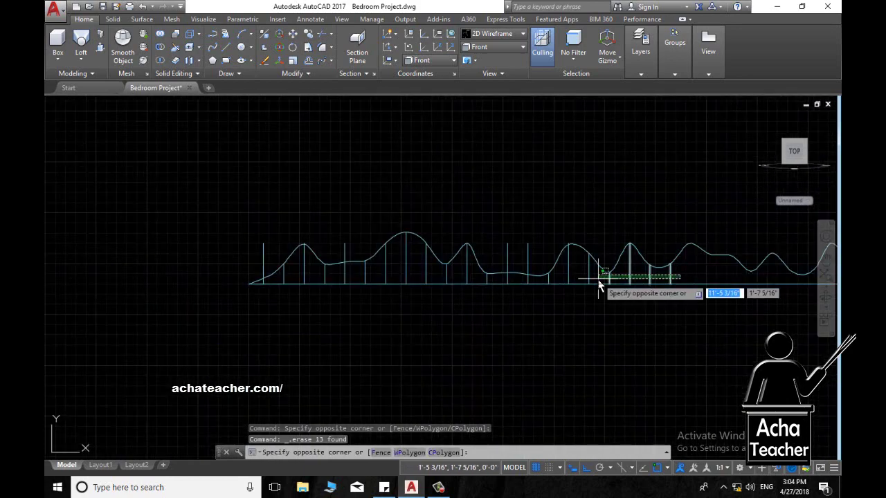
left_click(561, 280)
key("Delete")
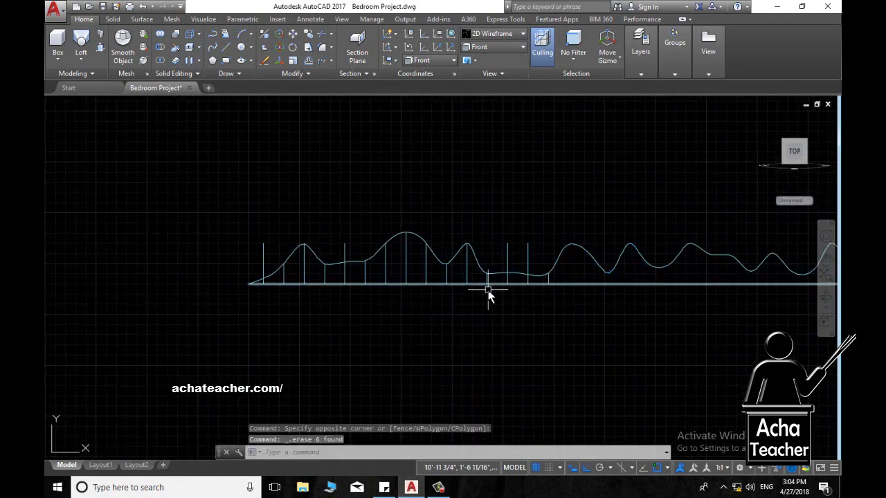
scroll(489, 296, "up", 5)
left_click(744, 254)
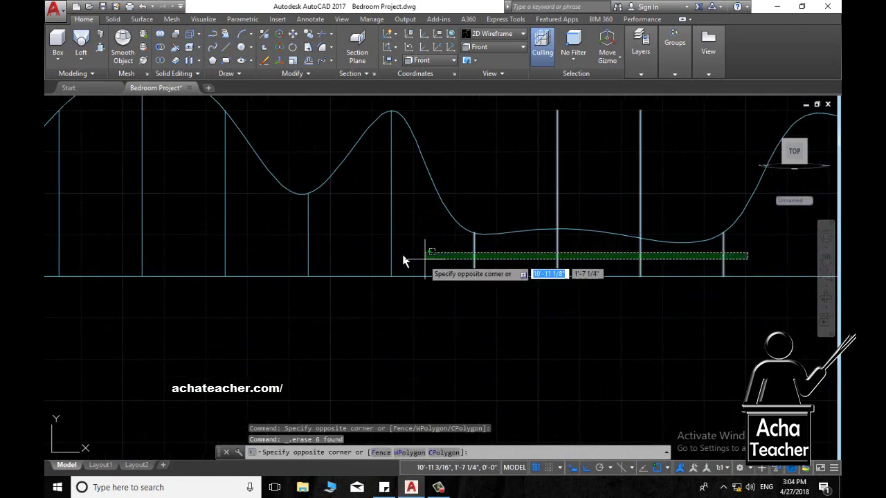
left_click(49, 255)
key("Delete")
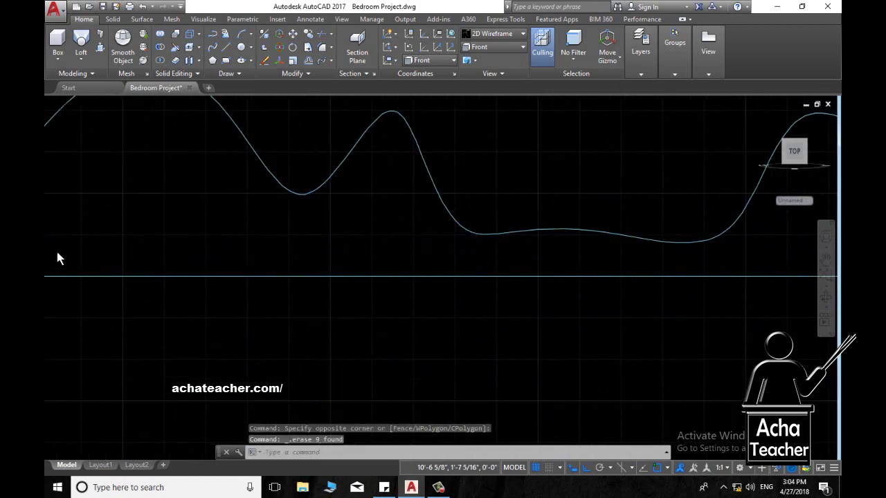
Erase the five lines at the wave's start and the last remaining one, then center the profile.
scroll(58, 259, "down", 5)
middle_click_drag(169, 260, 521, 258)
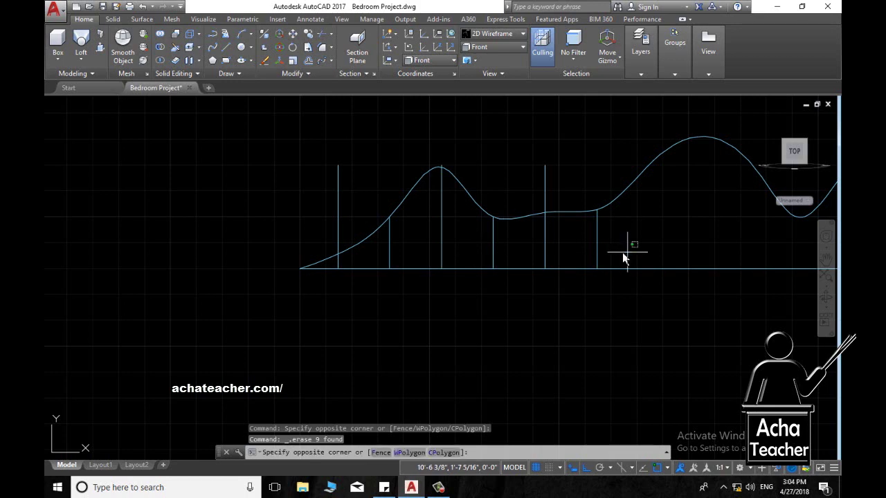
left_click(381, 258)
key("Delete")
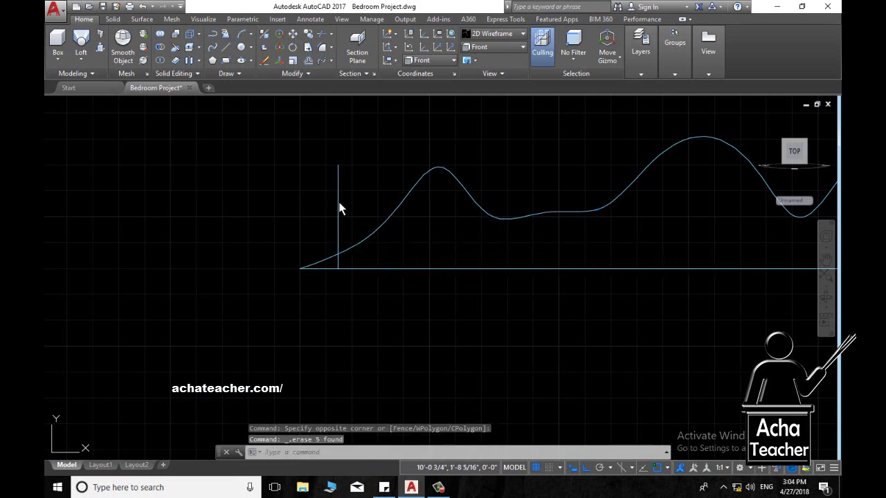
left_click(338, 209)
key("Delete")
scroll(411, 297, "down", 3)
scroll(519, 307, "down", 3)
mouse_move(618, 317)
middle_mouse_down()
mouse_move(486, 313)
mouse_move(510, 322)
mouse_move(419, 348)
mouse_move(477, 313)
mouse_move(499, 314)
mouse_move(478, 348)
mouse_move(419, 349)
mouse_move(439, 351)
middle_mouse_up()
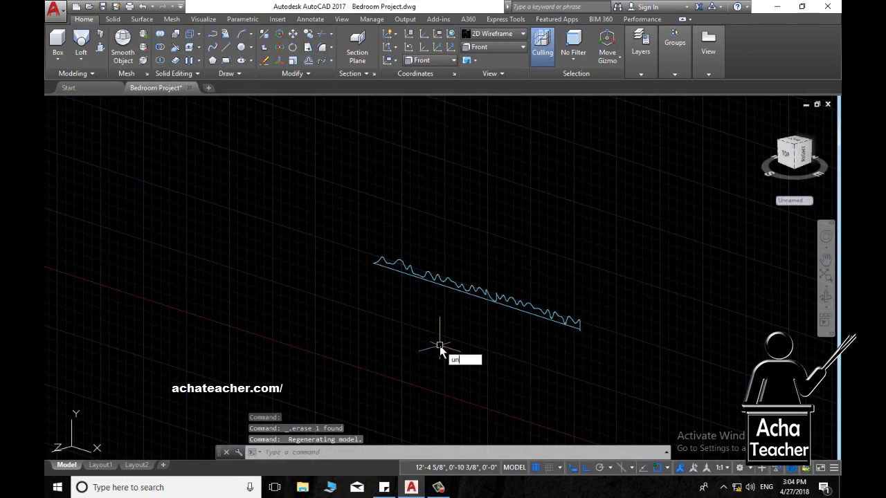
Unisolate to bring back all hidden objects and pan the model into view.
type("iso")
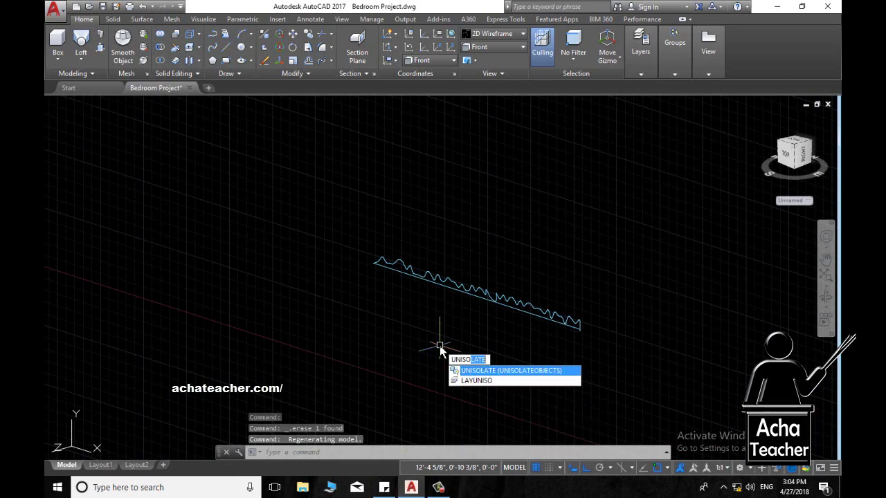
key("Return")
scroll(520, 291, "up", 5)
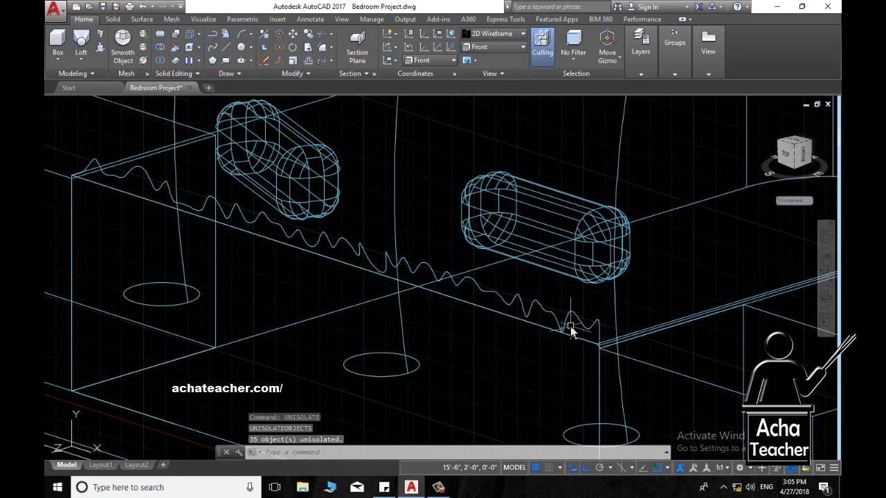
scroll(574, 326, "down", 6)
scroll(574, 337, "up", 3)
middle_click_drag(574, 337, 371, 344)
scroll(372, 342, "up", 2)
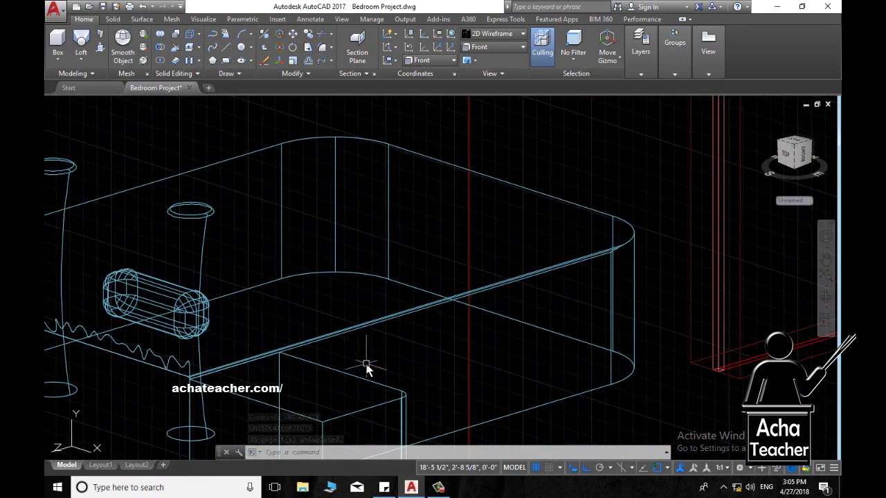
scroll(367, 369, "down", 2)
type("isolate")
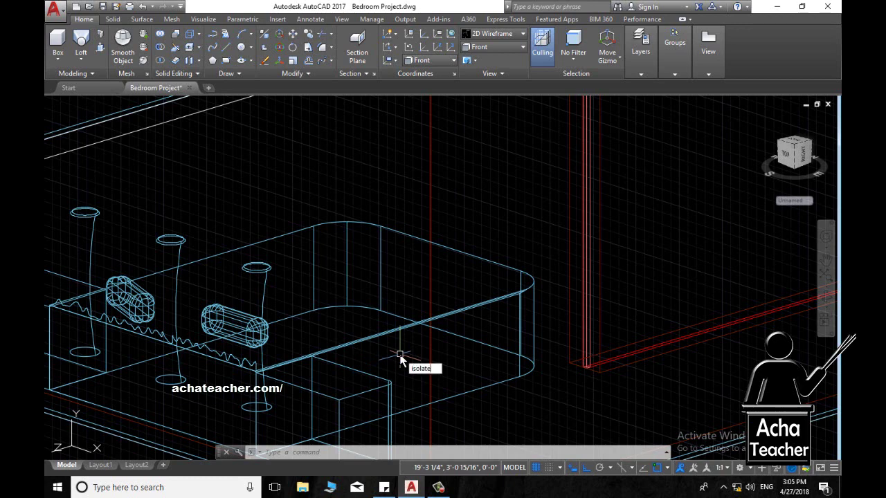
Isolate only the rippled curve and the mattress box, then orbit to inspect them.
key("Return")
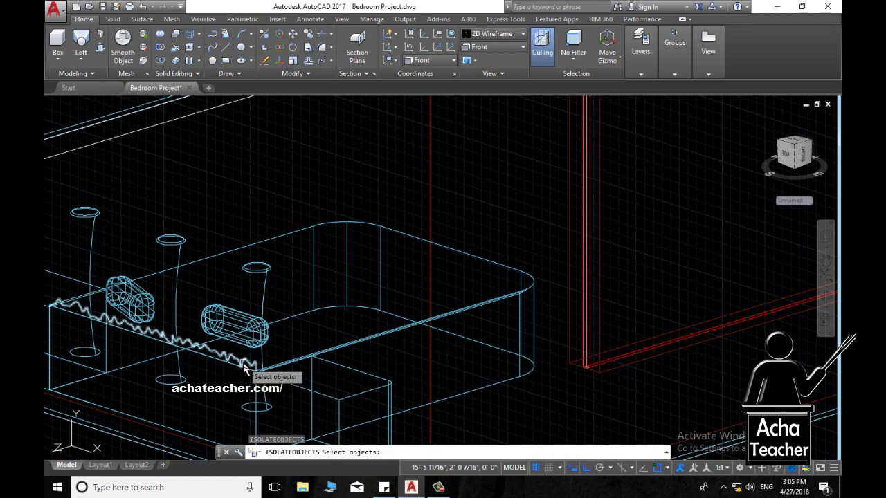
left_click(245, 372)
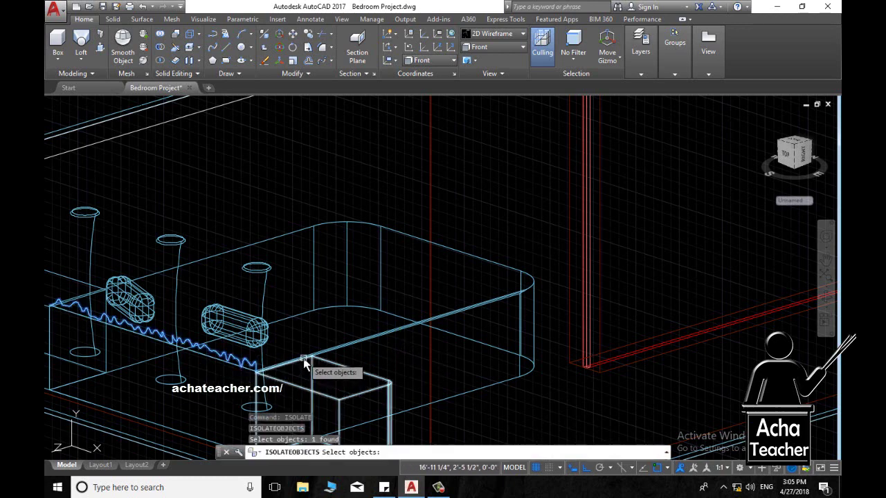
left_click(357, 344)
key("Return")
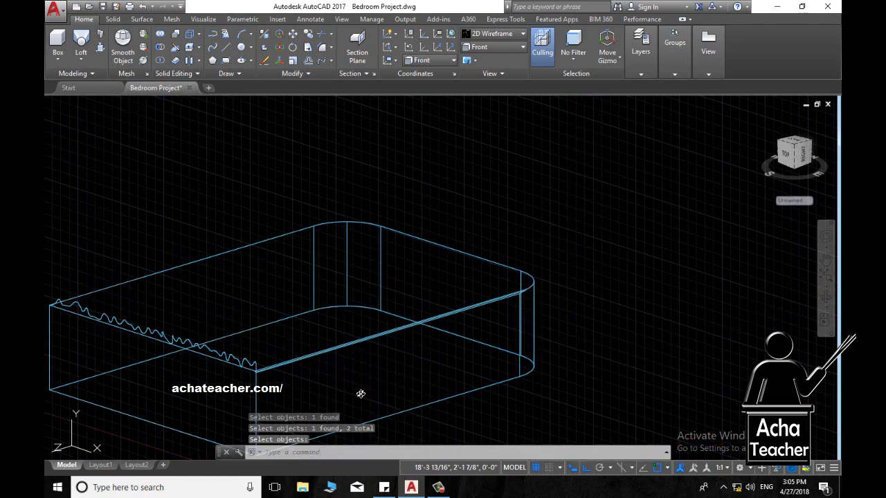
middle_click_drag(361, 393, 290, 297, "shift")
type("copy")
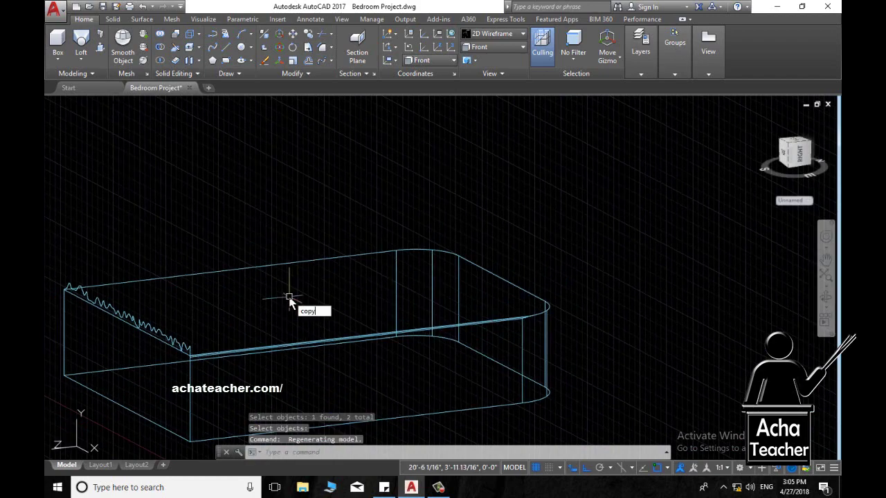
Begin copying the wavy line at the corner, then abandon the unfinished copy.
key("Return")
scroll(214, 353, "up", 3)
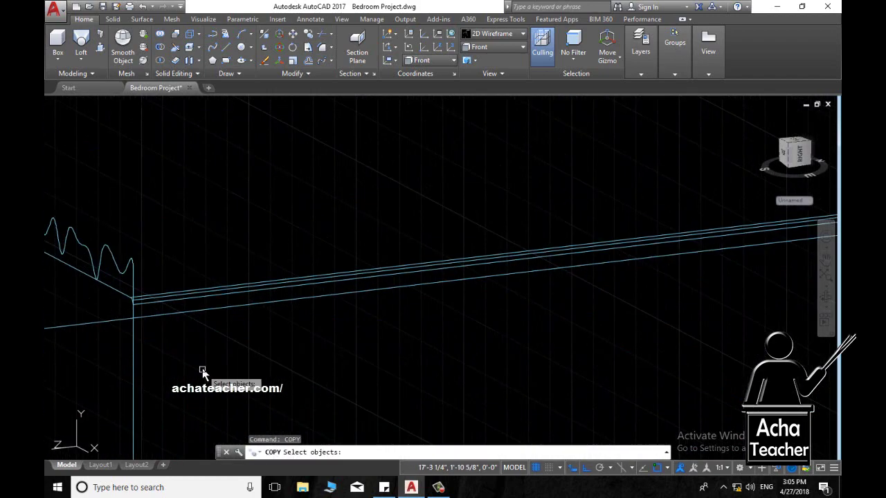
left_click(133, 286)
key("Return")
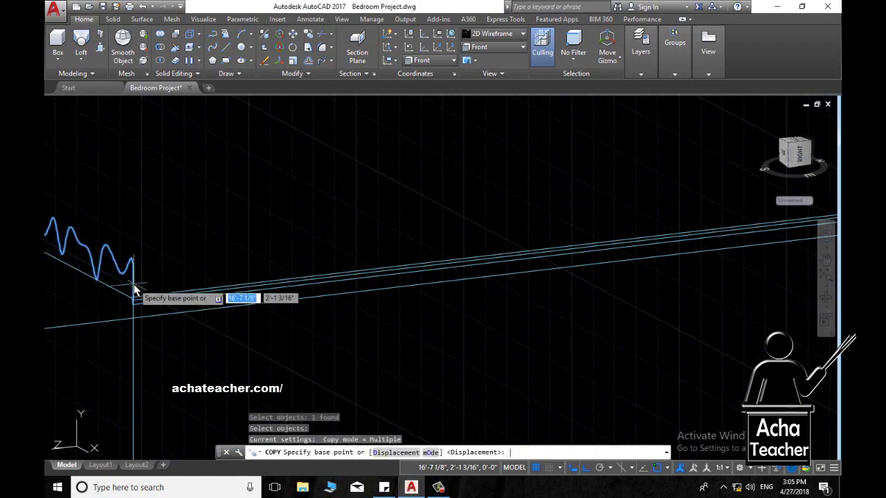
scroll(133, 289, "up", 2)
scroll(135, 283, "up", 2)
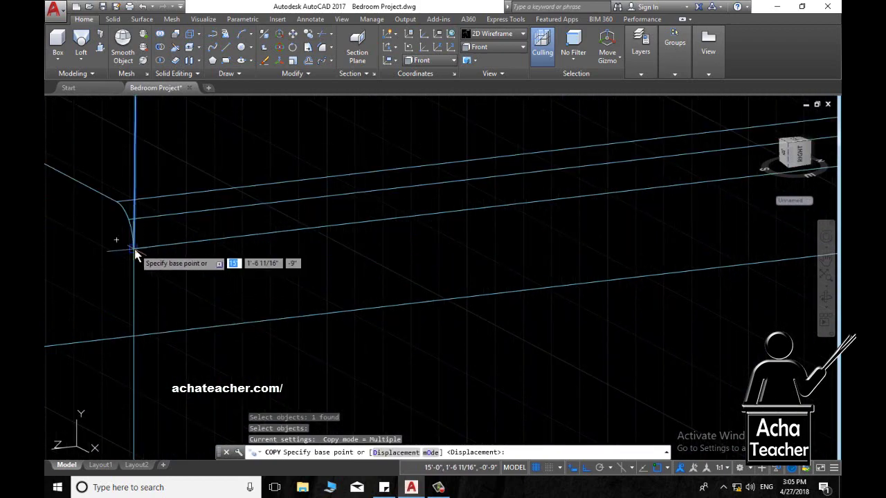
left_click(134, 249)
scroll(601, 270, "down", 3)
scroll(600, 270, "down", 3)
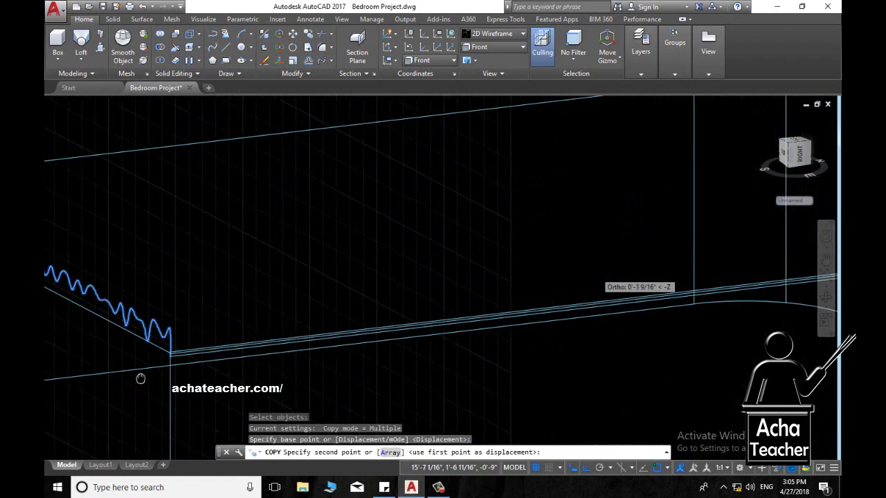
scroll(681, 326, "up", 3)
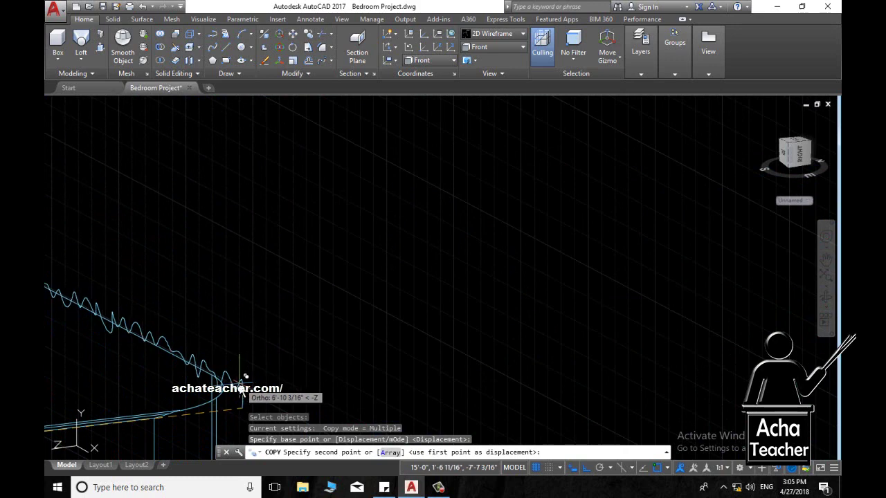
scroll(242, 391, "down", 3)
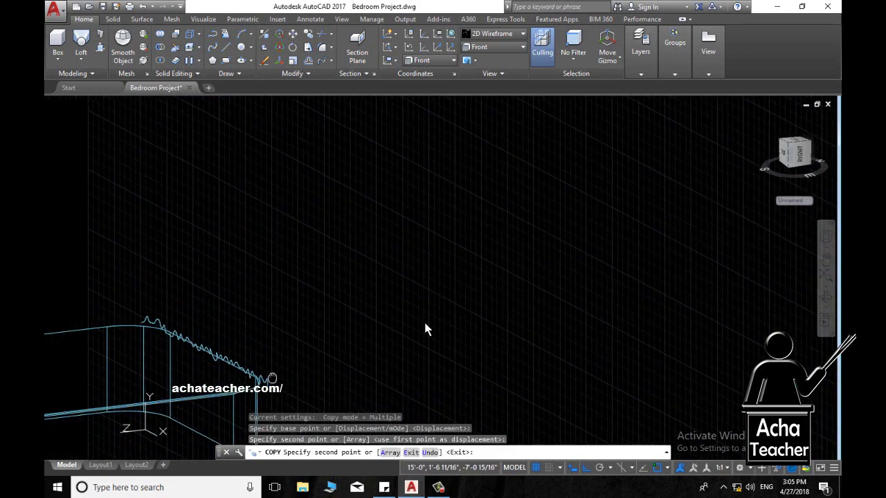
key("Escape")
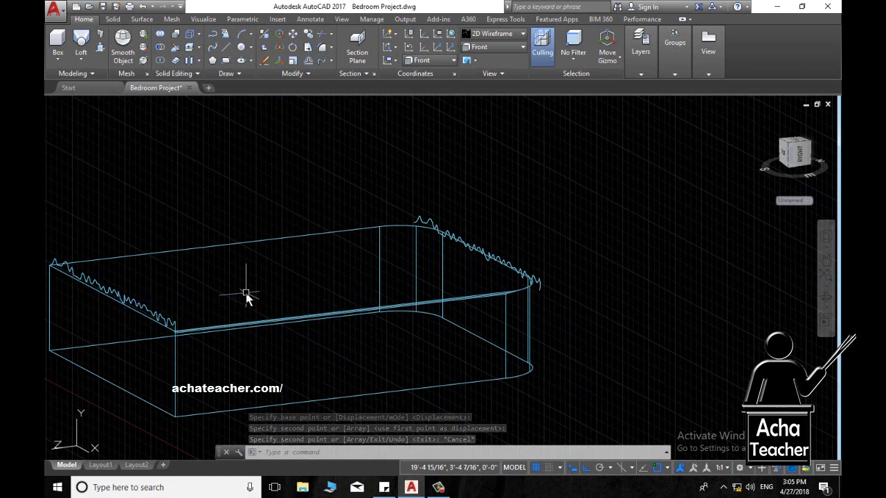
Copy the back-edge wavy line to four positions across the mattress top and delete the stray front copy.
type("copy")
key("Return")
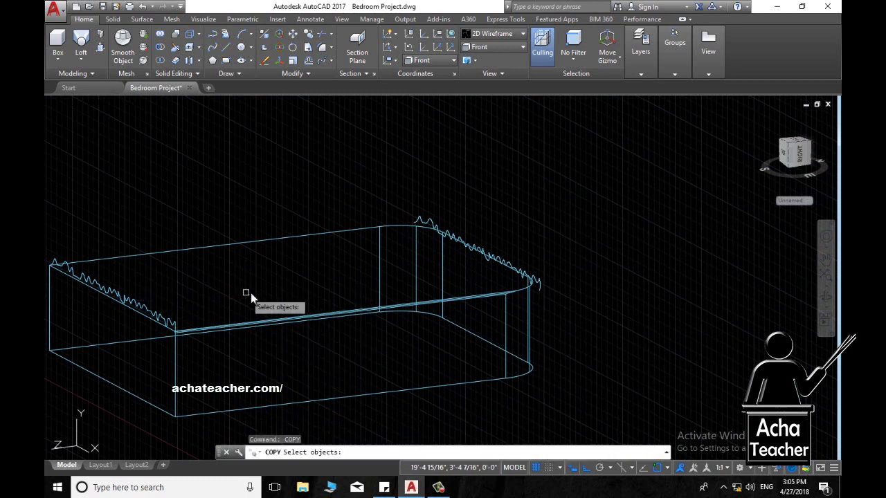
left_click(539, 290)
key("Return")
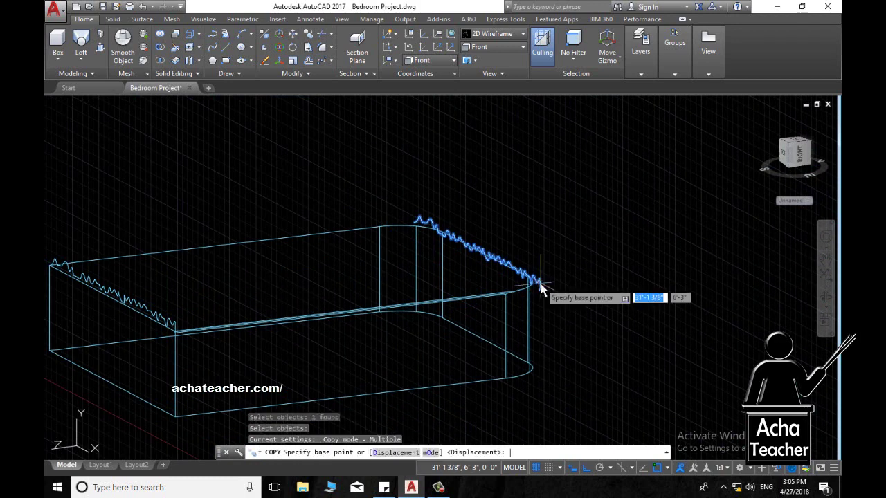
left_click(540, 287)
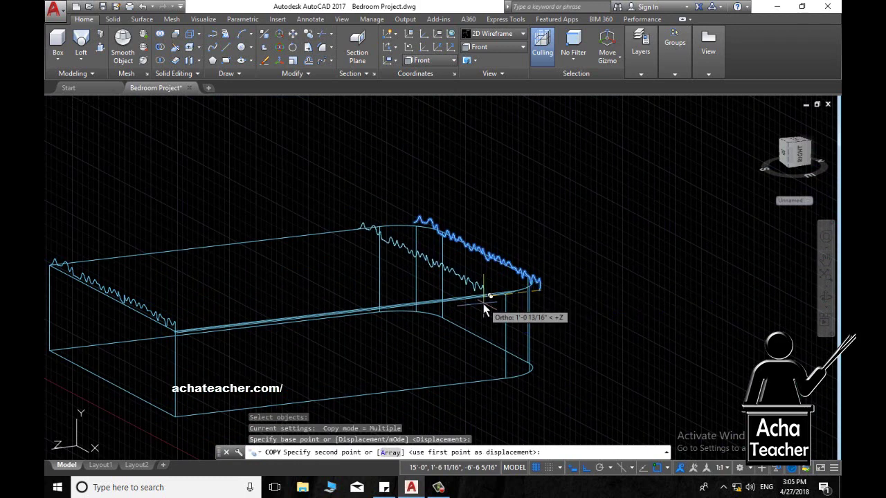
left_click(495, 303)
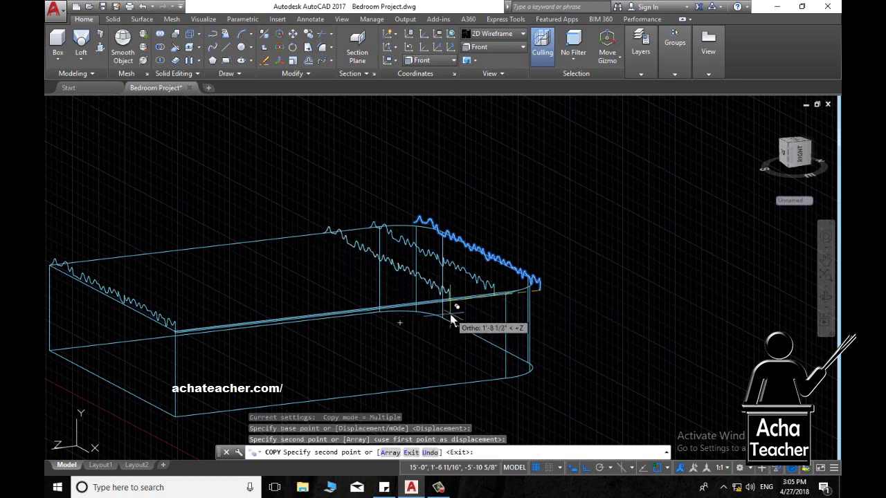
left_click(450, 320)
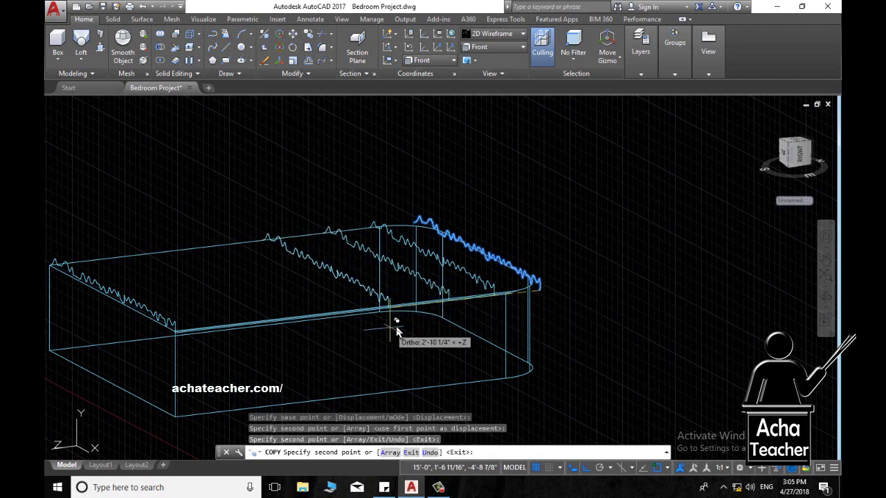
left_click(398, 323)
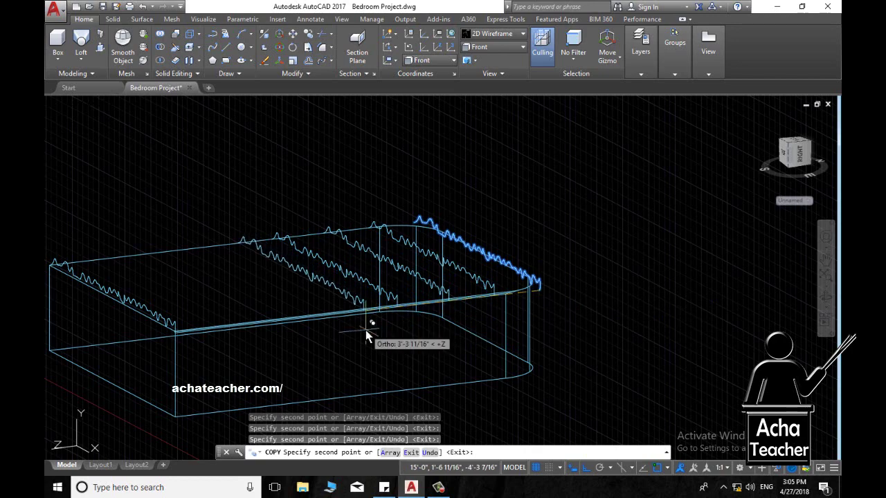
left_click(332, 342)
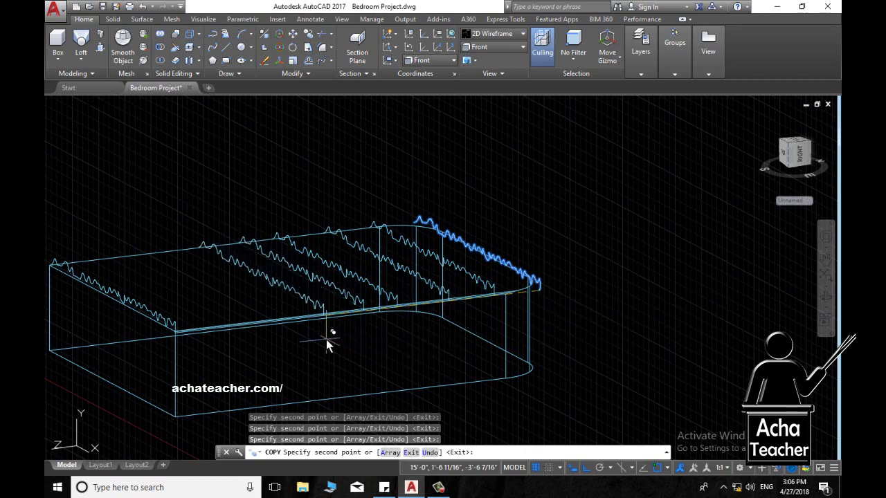
key("Return")
left_click(138, 302)
key("Delete")
Drag two peak points of a wavy line to new positions, lowering one to vary the ripple.
scroll(583, 277, "up", 3)
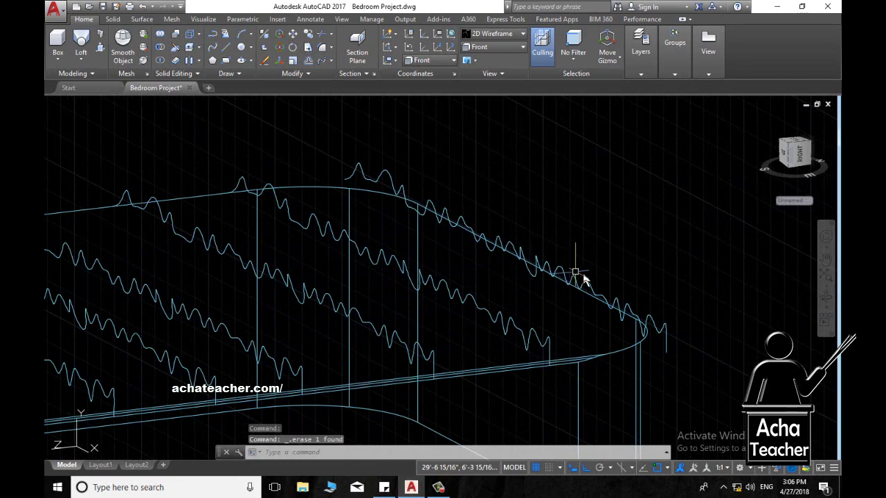
scroll(504, 277, "up", 2)
scroll(530, 253, "up", 3)
left_click(530, 253)
left_click(527, 249)
scroll(500, 244, "down", 5)
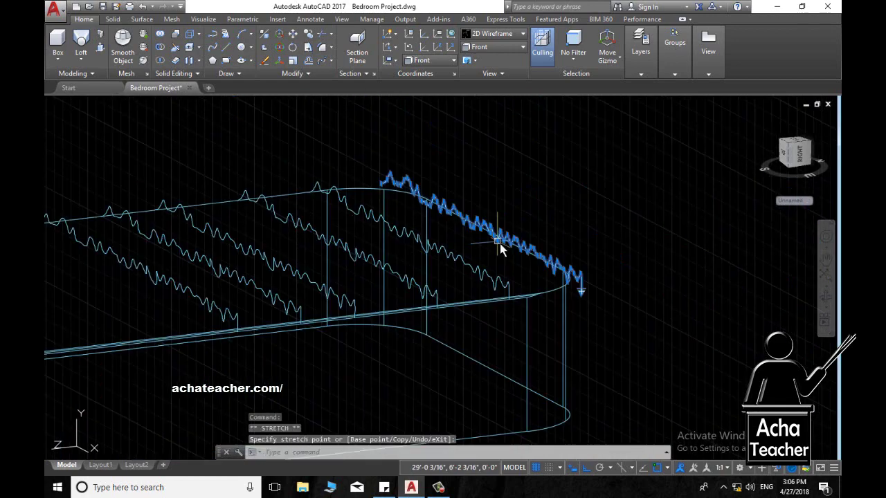
scroll(475, 286, "up", 2)
left_click(485, 308)
scroll(484, 308, "up", 5)
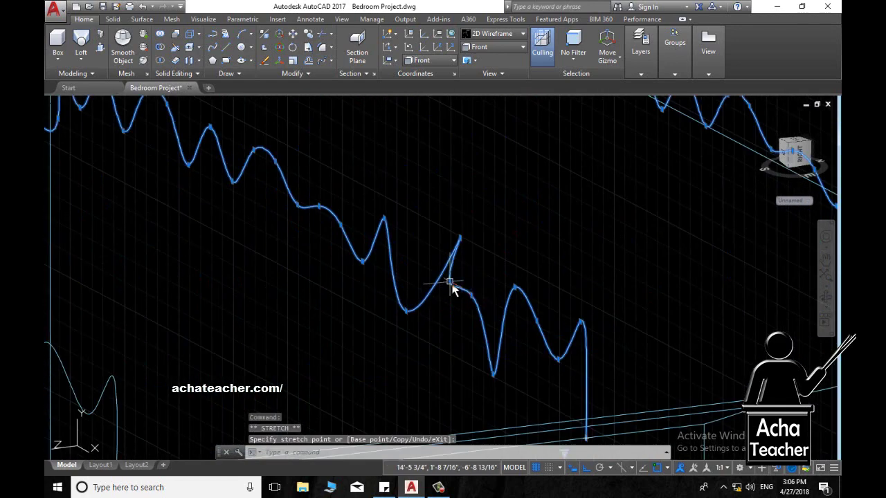
scroll(346, 270, "up", 2)
left_click(321, 303)
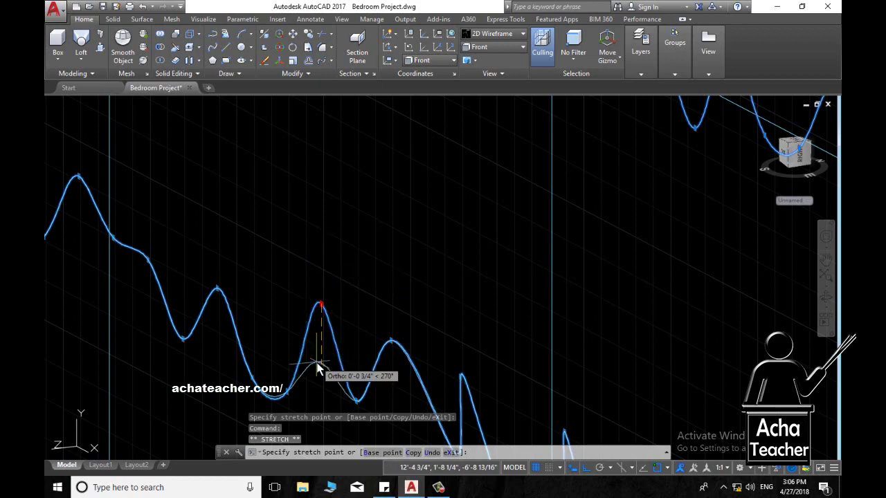
left_click(316, 362)
scroll(587, 254, "down", 3)
scroll(257, 306, "down", 3)
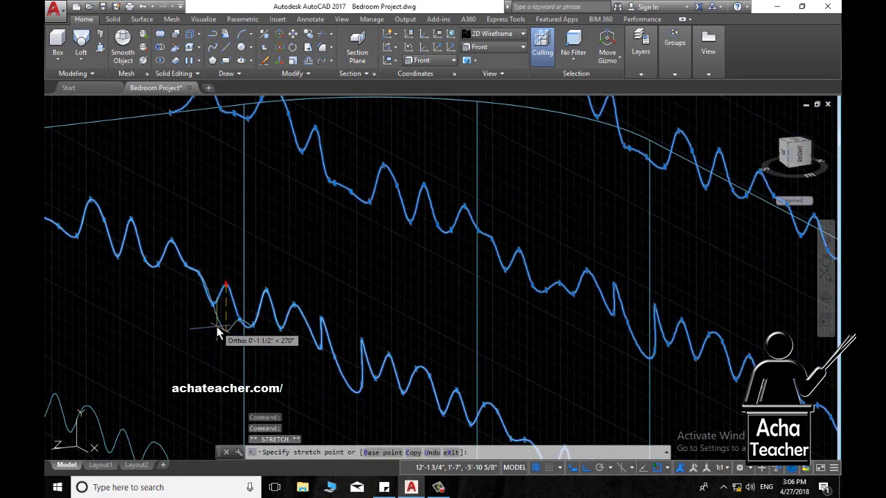
Adjust another peak's height, then grab a point on a lower wavy line before cancelling.
left_click(294, 305)
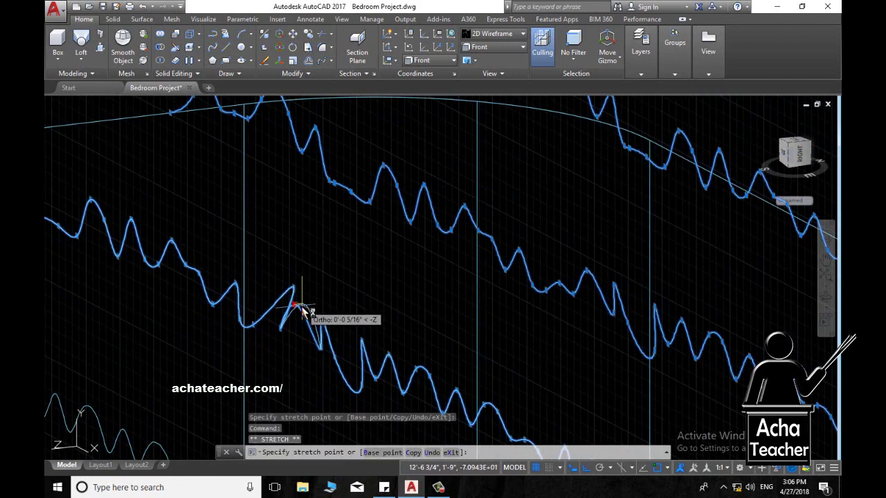
left_click(301, 311)
scroll(293, 375, "down", 3)
scroll(342, 257, "up", 2)
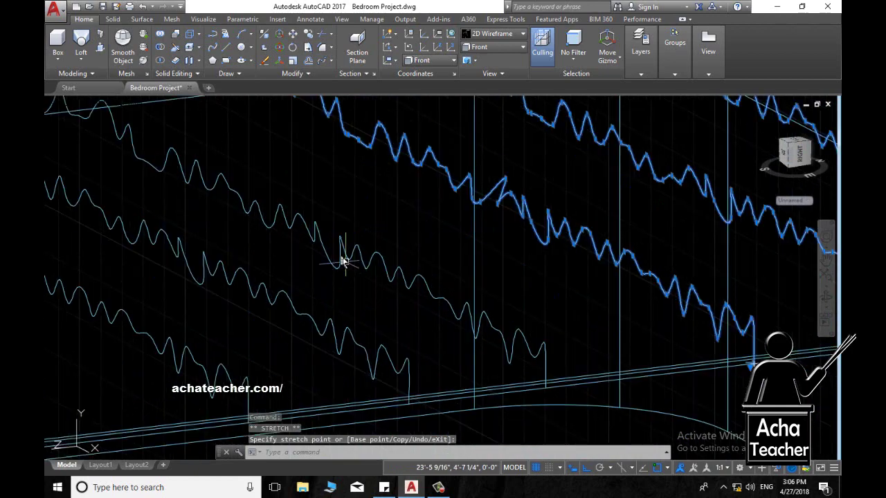
left_click(301, 309)
left_click(286, 293)
scroll(263, 372, "down", 3)
scroll(262, 372, "up", 3)
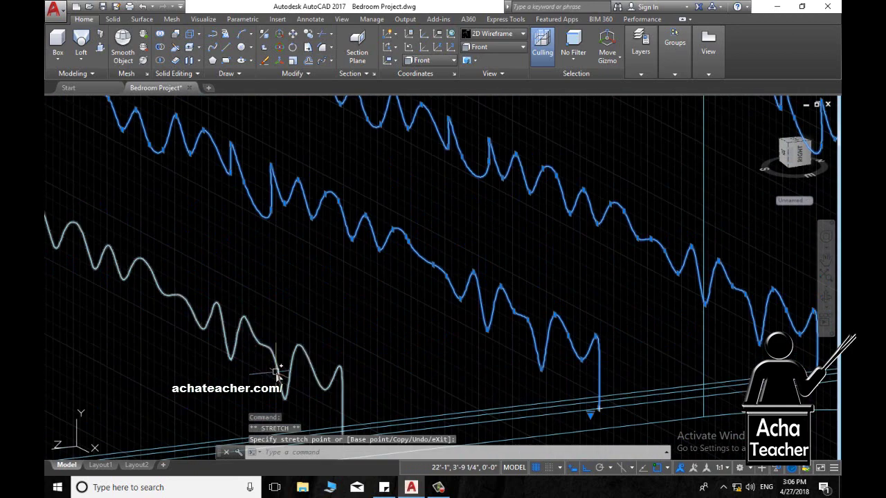
scroll(293, 376, "down", 2)
scroll(263, 267, "up", 3)
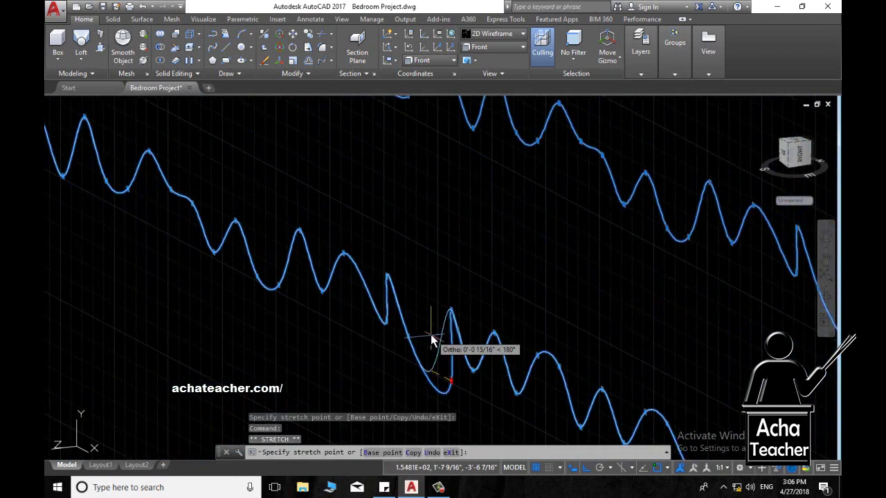
scroll(458, 318, "down", 3)
scroll(392, 293, "up", 3)
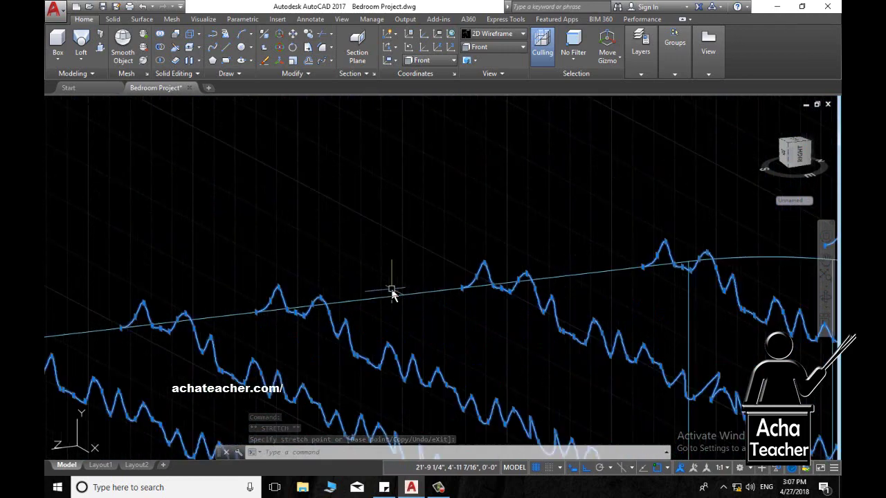
scroll(317, 312, "up", 2)
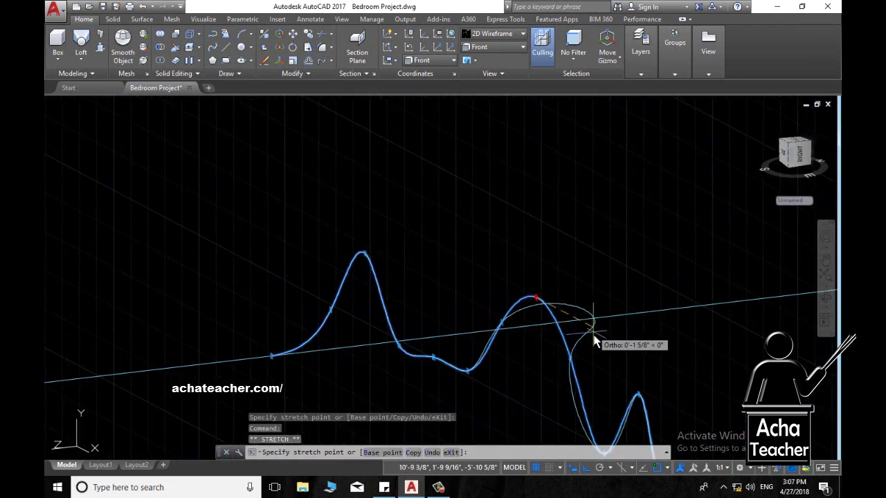
scroll(709, 340, "down", 2)
scroll(700, 356, "down", 2)
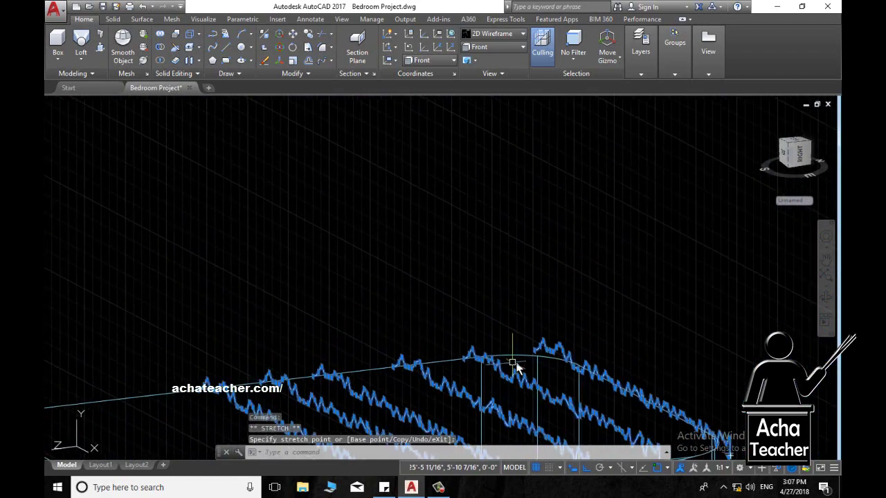
scroll(519, 366, "up", 3)
scroll(542, 378, "down", 2)
scroll(542, 378, "down", 3)
scroll(510, 221, "up", 3)
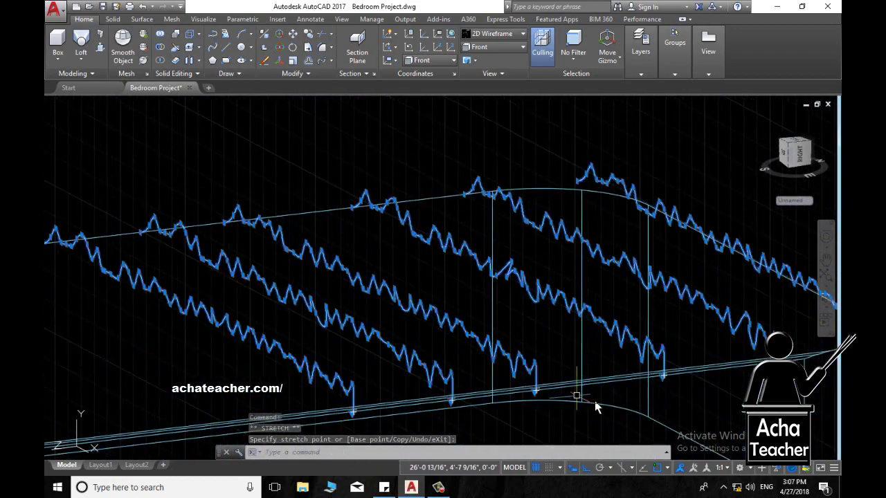
scroll(575, 402, "up", 2)
scroll(480, 353, "up", 3)
key("Escape")
Move one spline point down and raise another into a new peak, then zoom out.
left_click(494, 235)
scroll(682, 322, "down", 3)
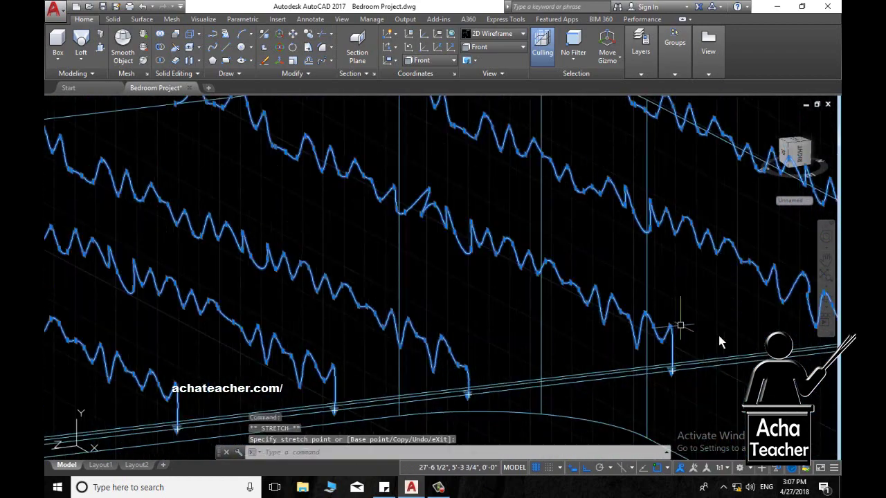
scroll(588, 316, "up", 2)
scroll(539, 276, "up", 3)
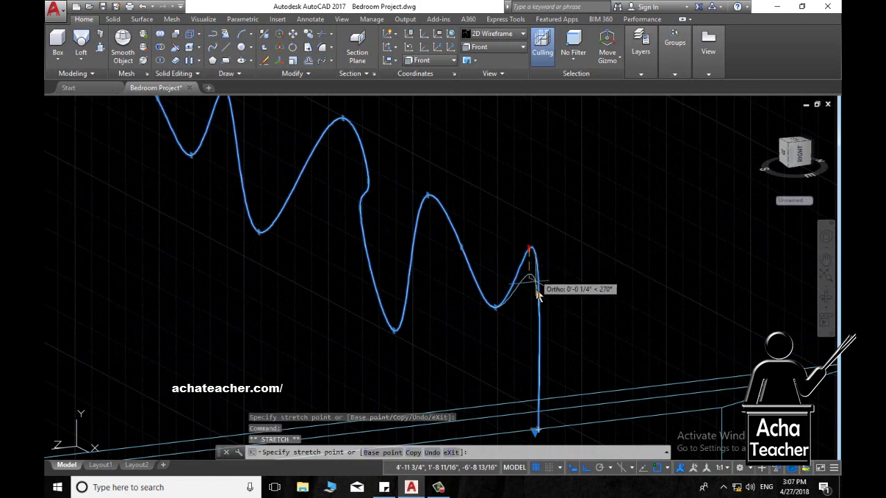
scroll(588, 340, "down", 2)
scroll(681, 303, "down", 2)
scroll(681, 302, "up", 3)
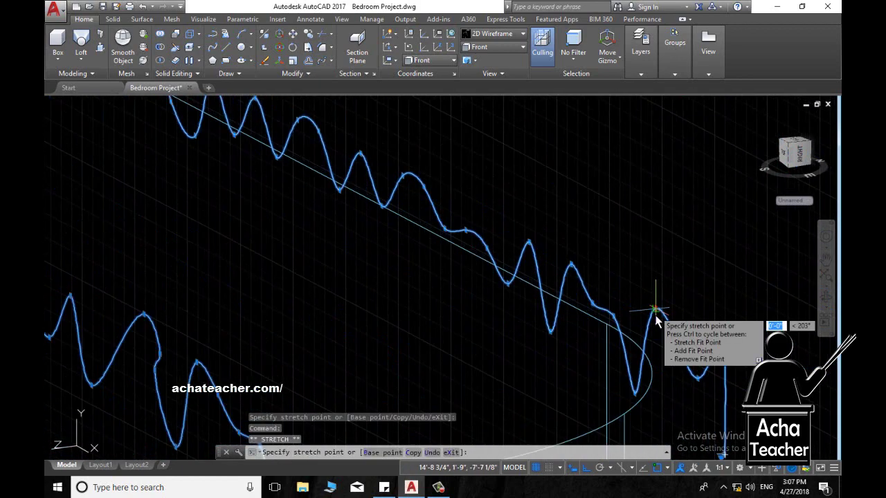
left_click(659, 362)
scroll(585, 367, "down", 5)
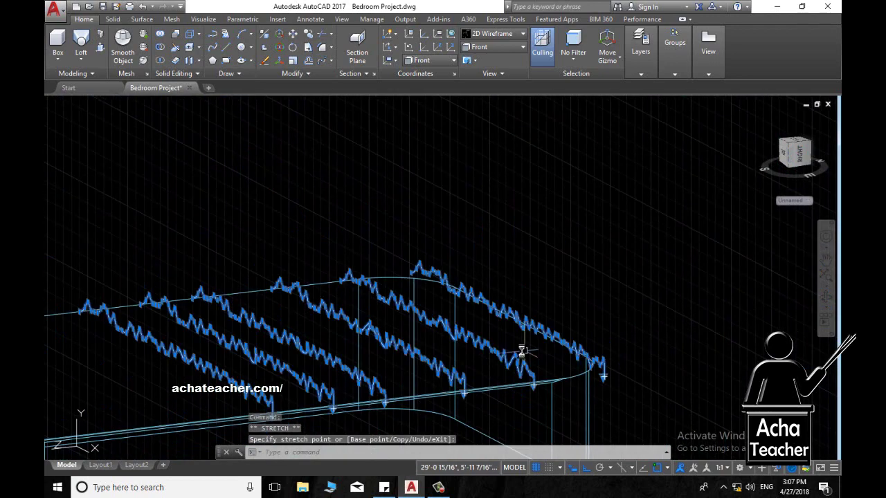
scroll(607, 267, "up", 1)
scroll(619, 267, "up", 1)
scroll(340, 317, "up", 2)
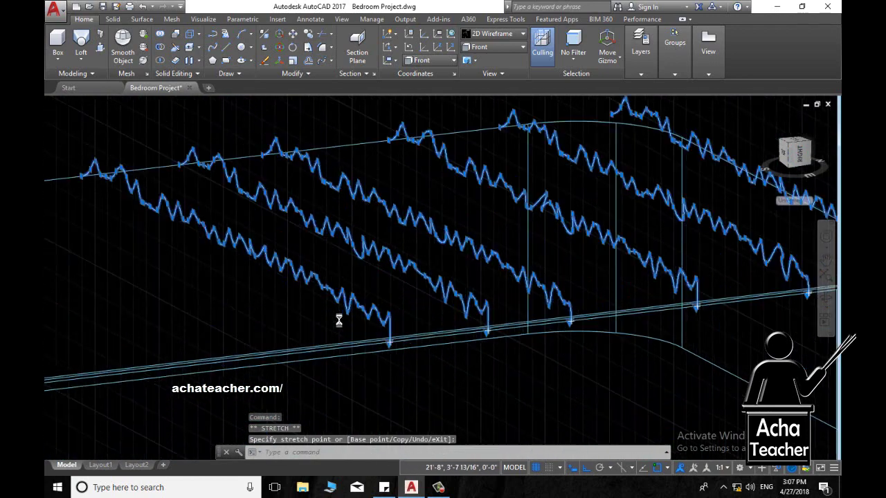
scroll(510, 292, "up", 3)
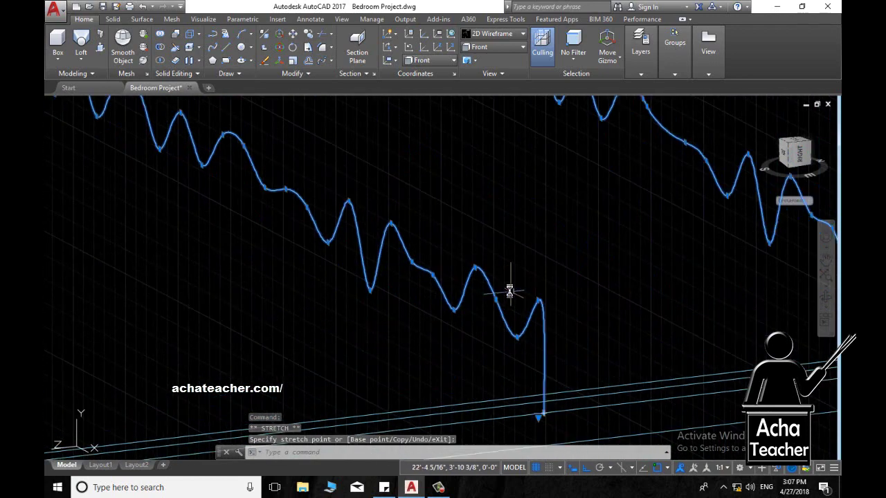
left_click(454, 259)
key("Escape")
scroll(469, 332, "down", 3)
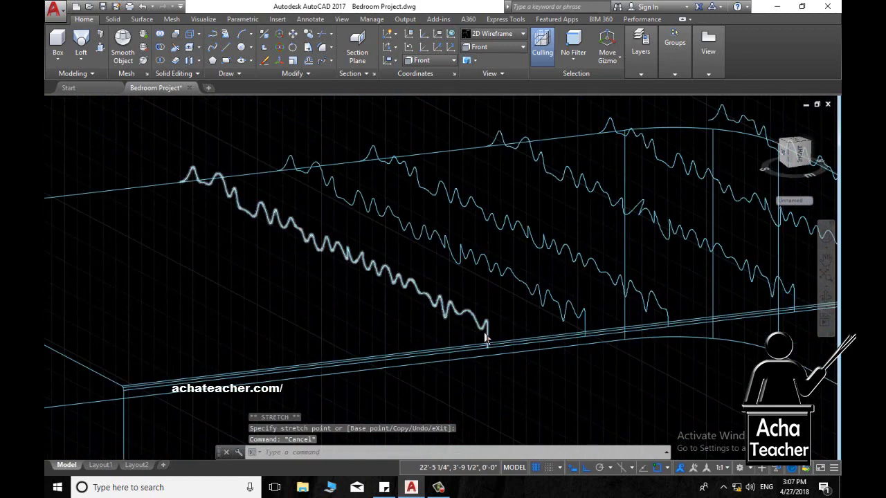
scroll(486, 336, "down", 1)
scroll(500, 340, "up", 1)
Loft the six wavy splines, cross sections only, into a rippled mattress top.
left_click(82, 57)
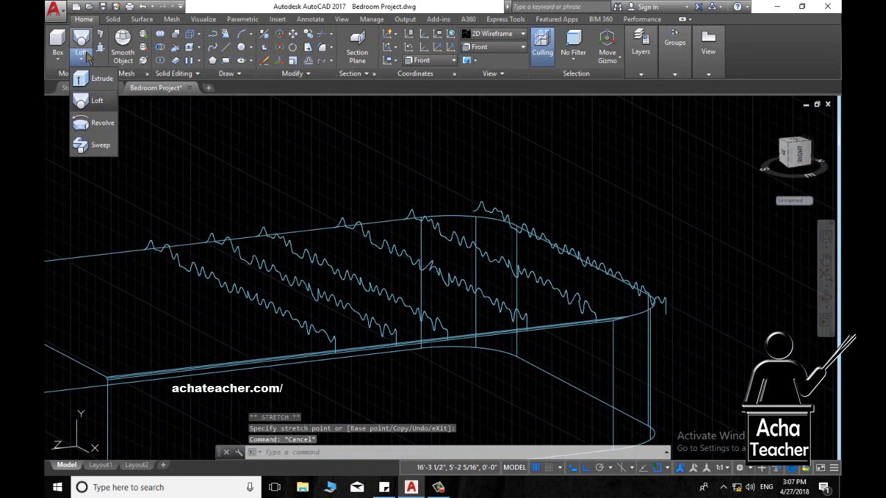
left_click(96, 100)
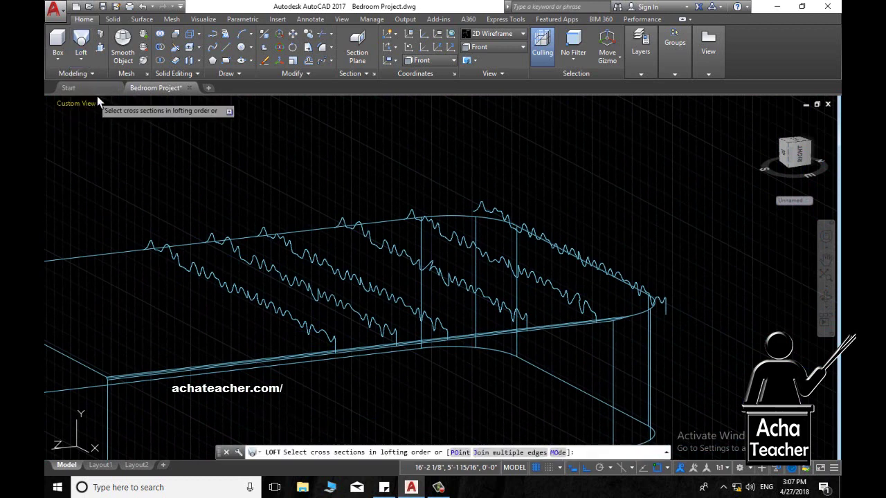
left_click(667, 310)
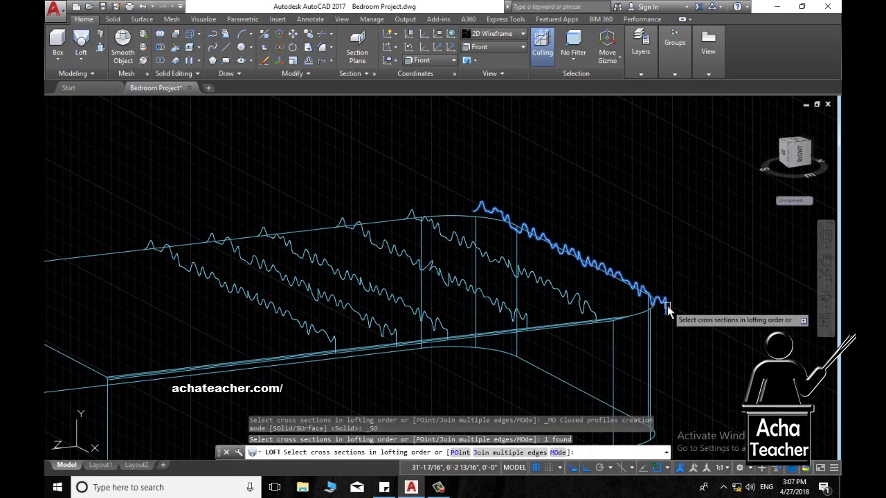
left_click(596, 317)
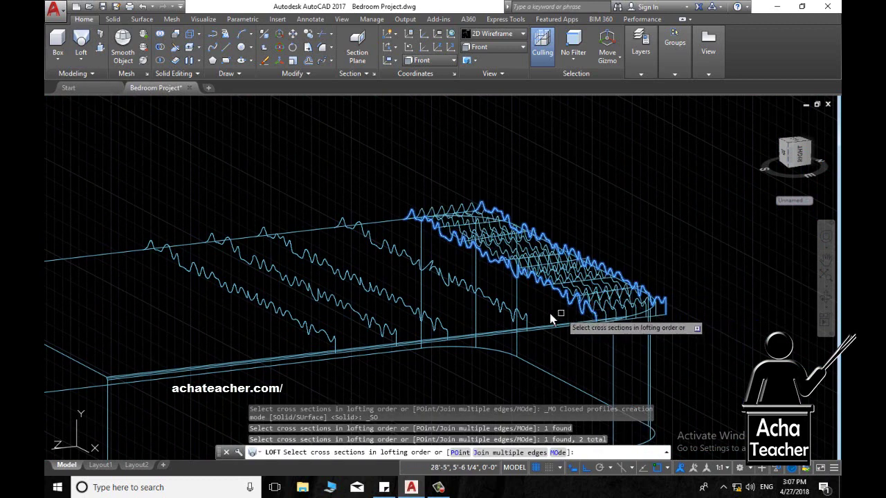
left_click(516, 320)
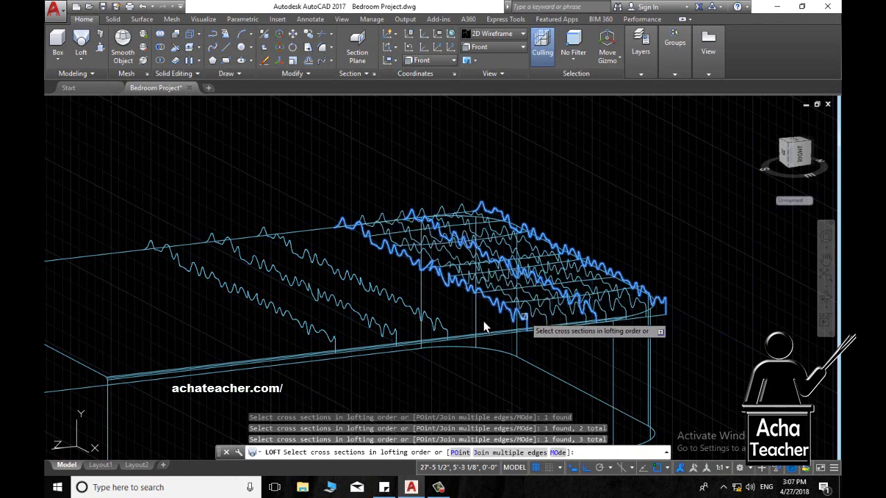
left_click(443, 331)
left_click(399, 341)
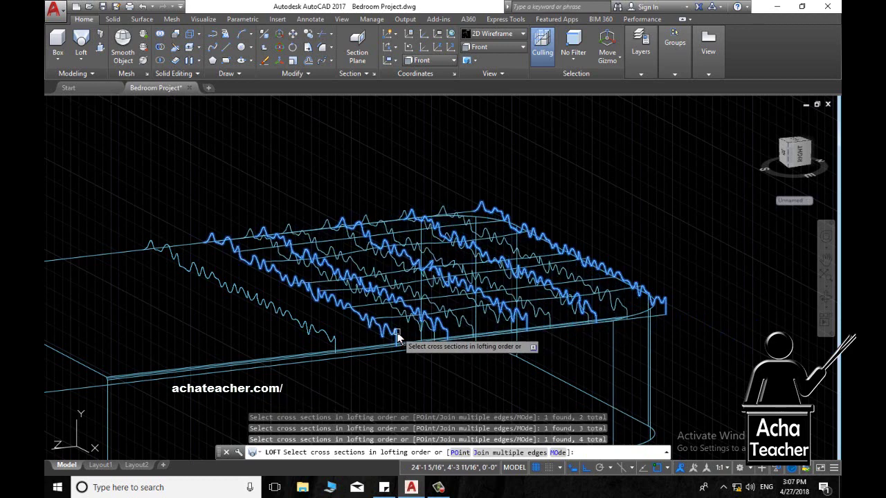
left_click(332, 341)
key("Return")
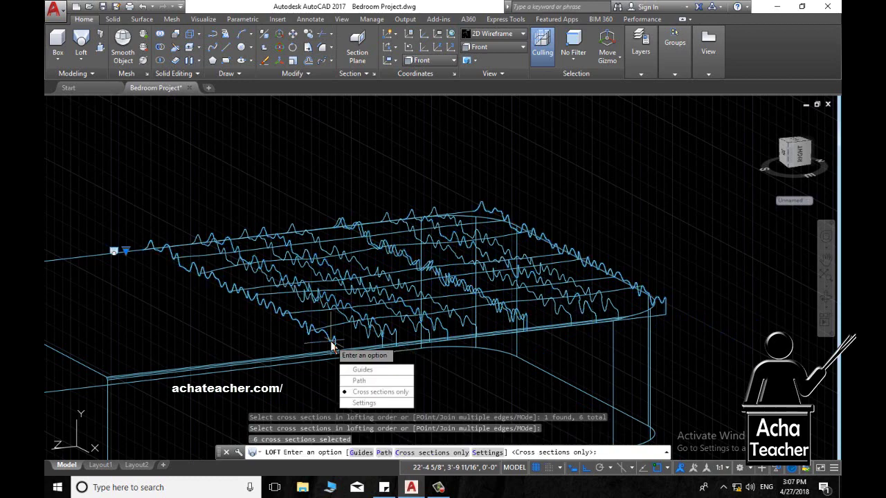
key("Return")
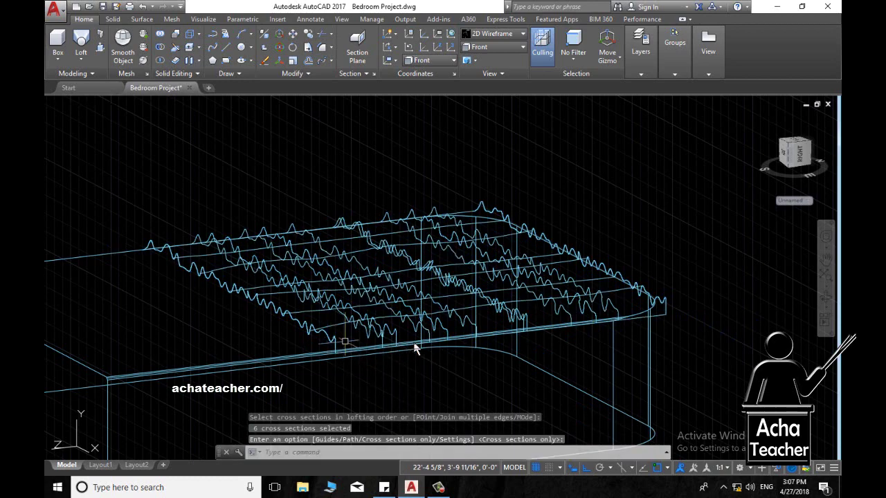
scroll(463, 313, "down", 2)
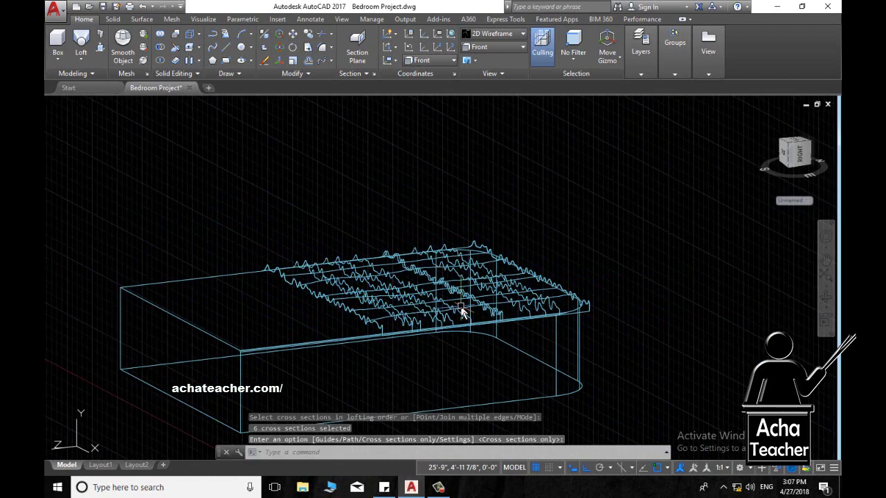
Display the model shaded with edges and orbit to look down on it.
type("SHADe")
key("Return")
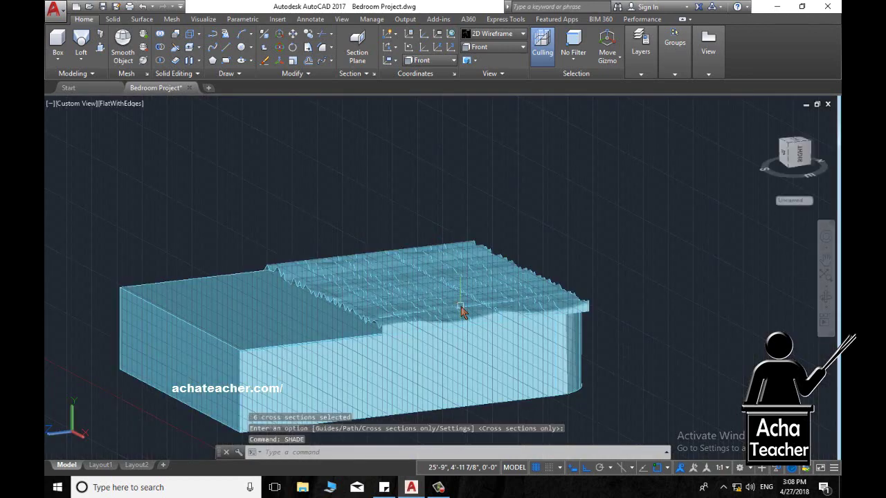
scroll(462, 313, "up", 2)
scroll(461, 301, "up", 2)
scroll(461, 304, "down", 2)
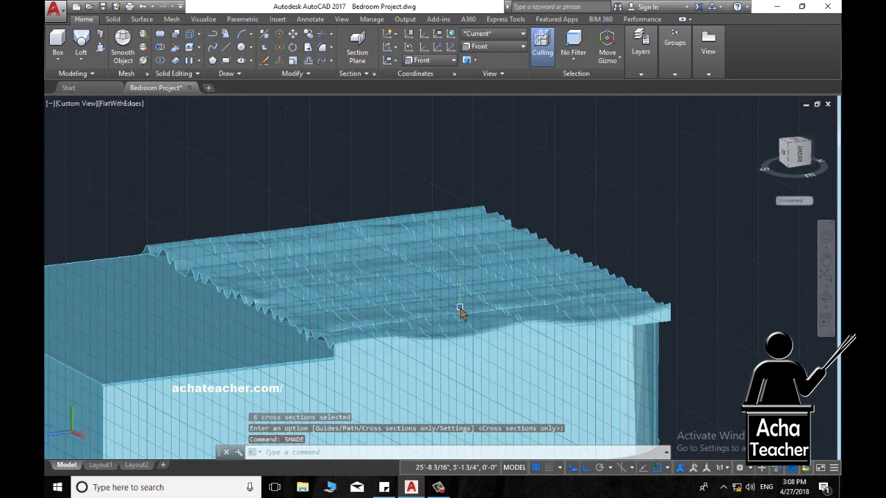
mouse_move(418, 374)
middle_mouse_down("shift")
mouse_move(450, 368)
mouse_move(252, 367)
mouse_move(421, 370)
middle_mouse_up("shift")
Reset the UCS to World, abandoning a partly typed MATERIALS command.
type("ucs")
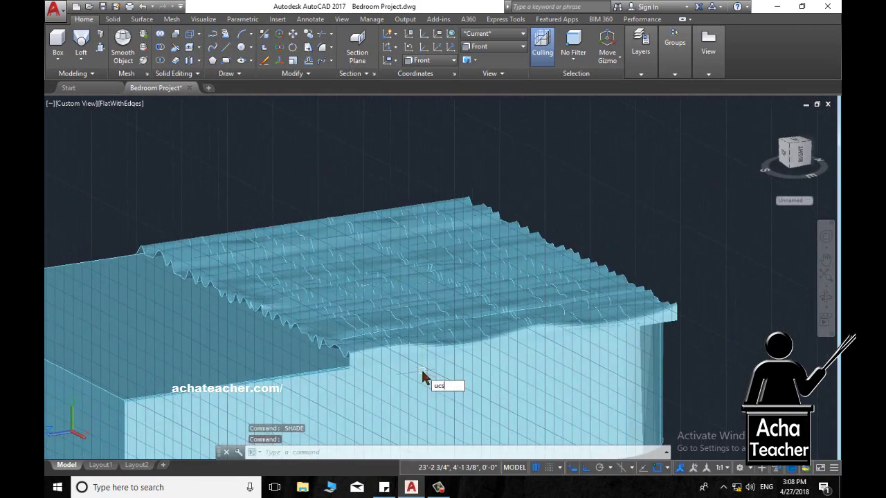
key("Return")
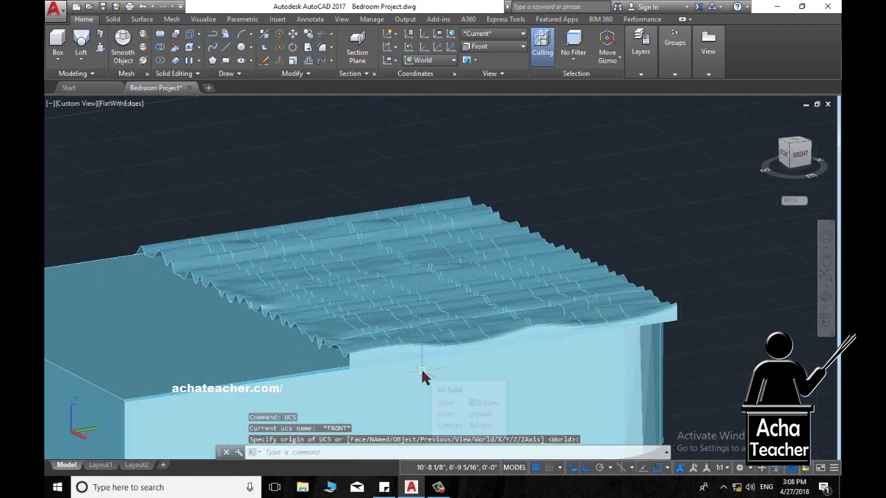
mouse_move(423, 376)
middle_mouse_down("shift")
mouse_move(411, 336)
mouse_move(419, 337)
middle_mouse_up("shift")
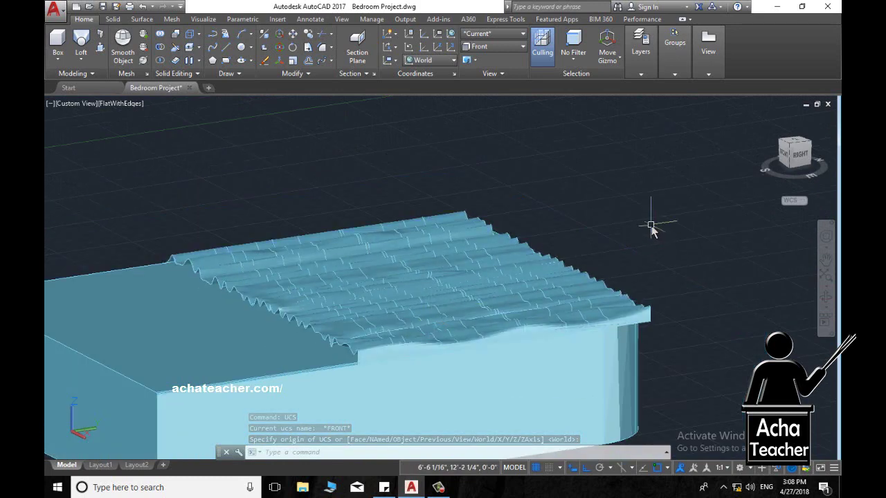
type("mate")
key("BackSpace")
key("BackSpace")
key("BackSpace")
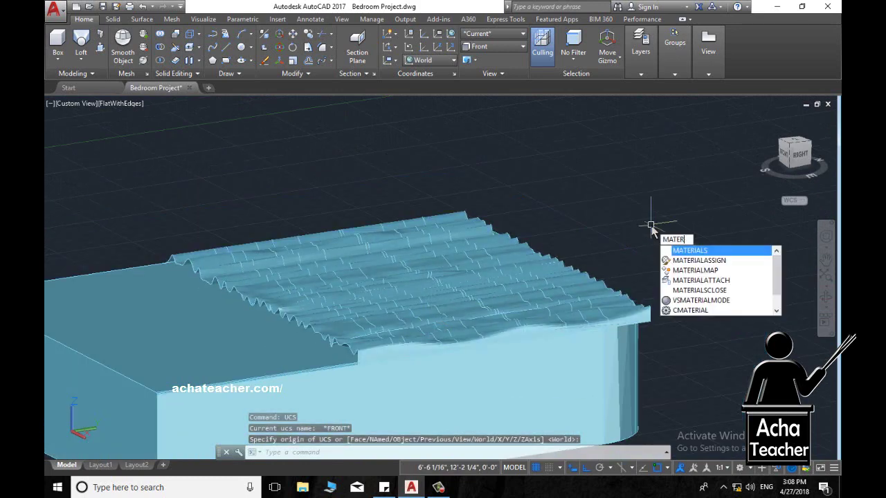
key("BackSpace")
key("BackSpace")
key("BackSpace")
key("BackSpace")
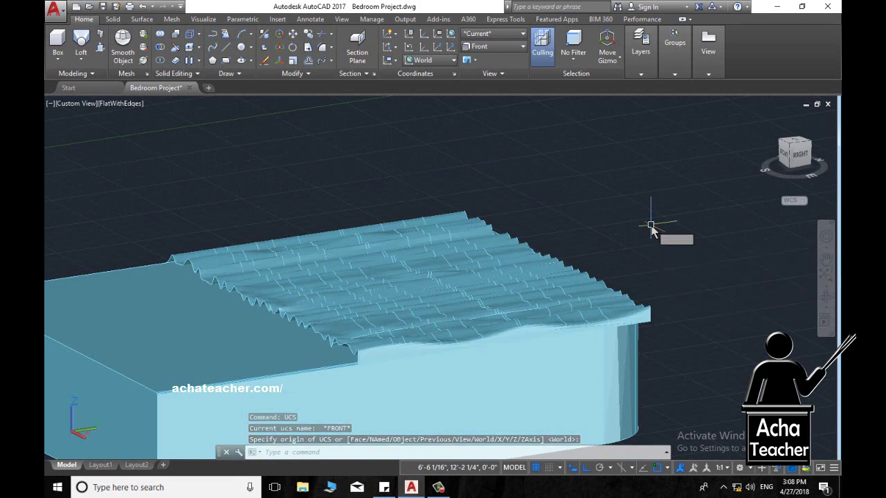
key("Escape")
scroll(627, 268, "down", 5)
type("un")
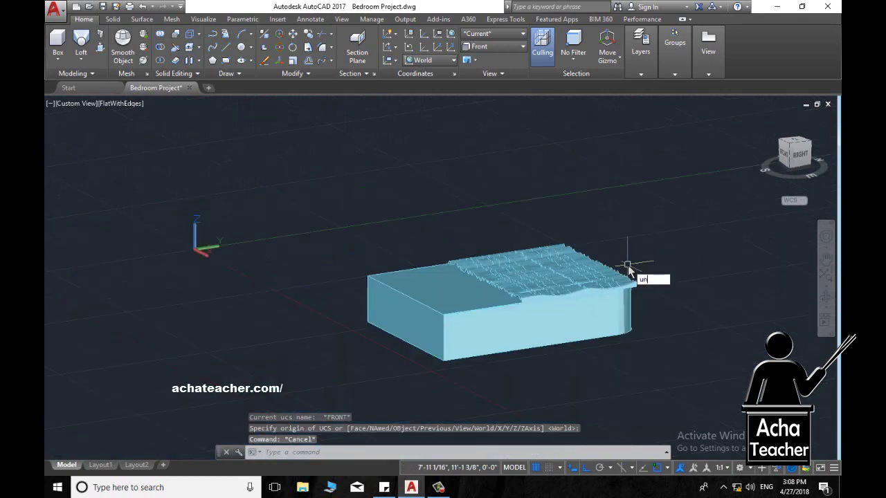
Restore all 36 hidden room objects with UNISOLATE and view the room from above.
type("isola")
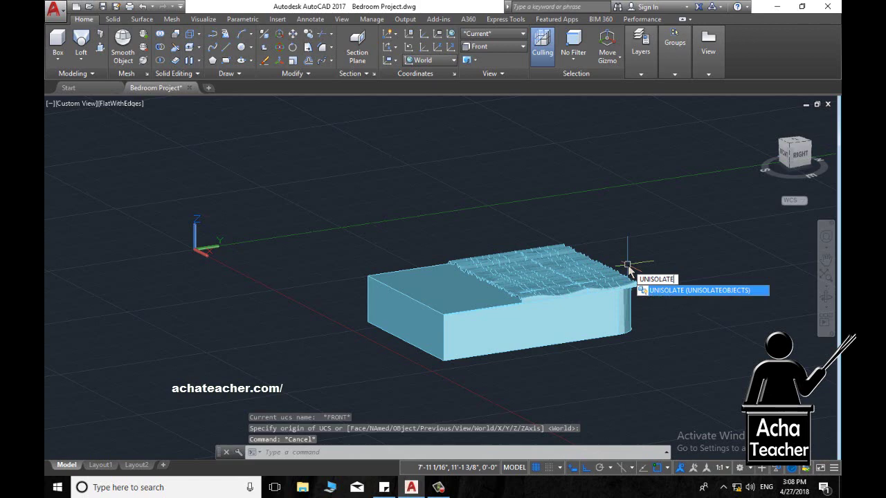
key("Return")
scroll(627, 277, "down", 2)
scroll(526, 318, "down", 4)
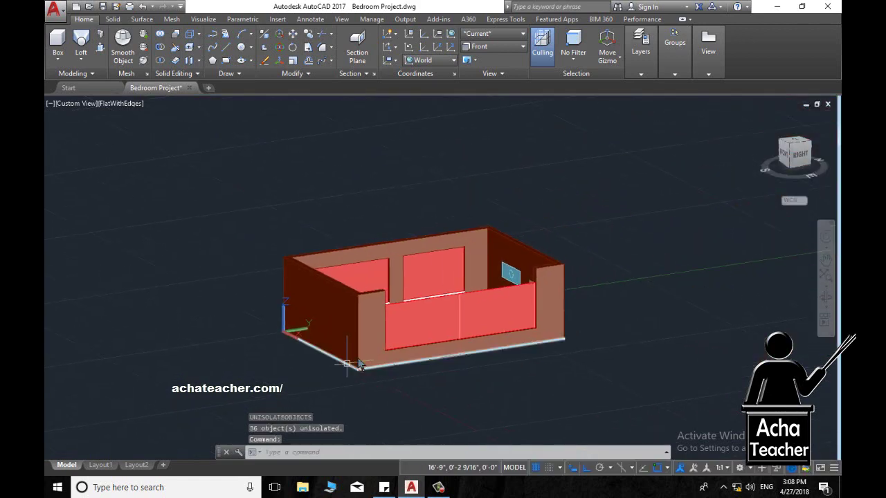
scroll(388, 341, "up", 3)
mouse_move(427, 333)
middle_mouse_down("shift")
mouse_move(402, 376)
mouse_move(362, 401)
mouse_move(294, 372)
mouse_move(425, 346)
mouse_move(371, 346)
mouse_move(371, 379)
mouse_move(387, 352)
mouse_move(397, 355)
mouse_move(500, 129)
middle_mouse_up("shift")
Switch the visual style to 2D Wireframe and zoom in on the bed.
left_click(498, 34)
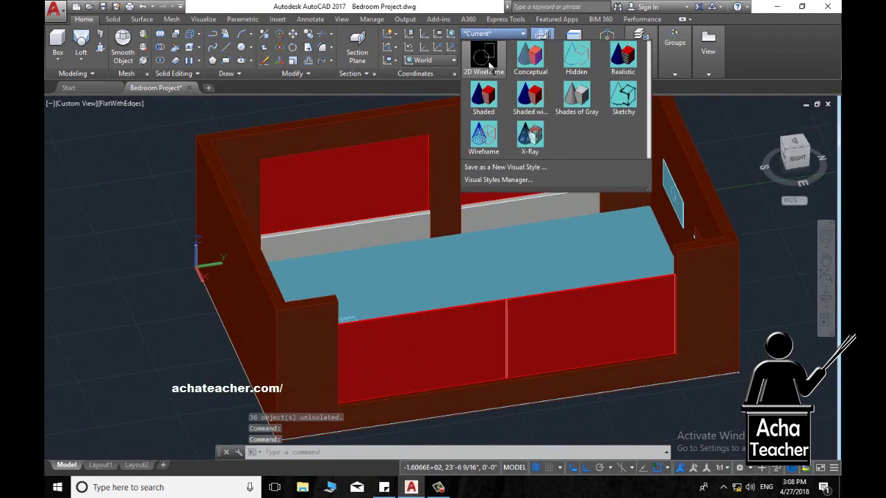
left_click(478, 53)
scroll(339, 369, "up", 3)
scroll(443, 291, "up", 2)
scroll(443, 290, "up", 2)
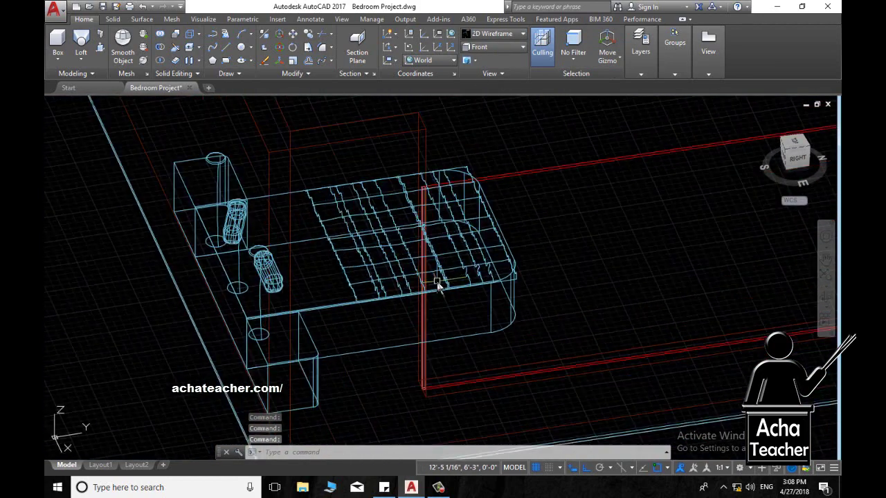
scroll(437, 284, "up", 2)
scroll(440, 286, "down", 2)
type("isolate")
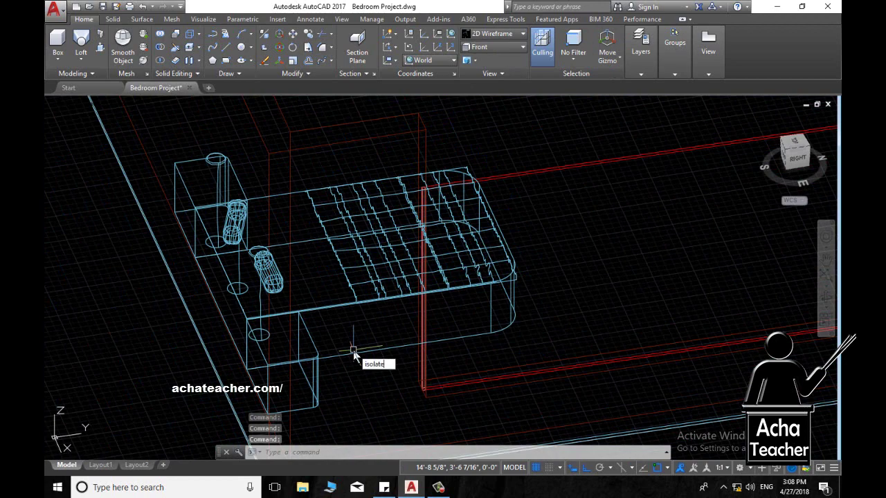
Isolate the mattress, bed frame, lamp cylinders and nightstand boxes, eight pieces in all.
key("Return")
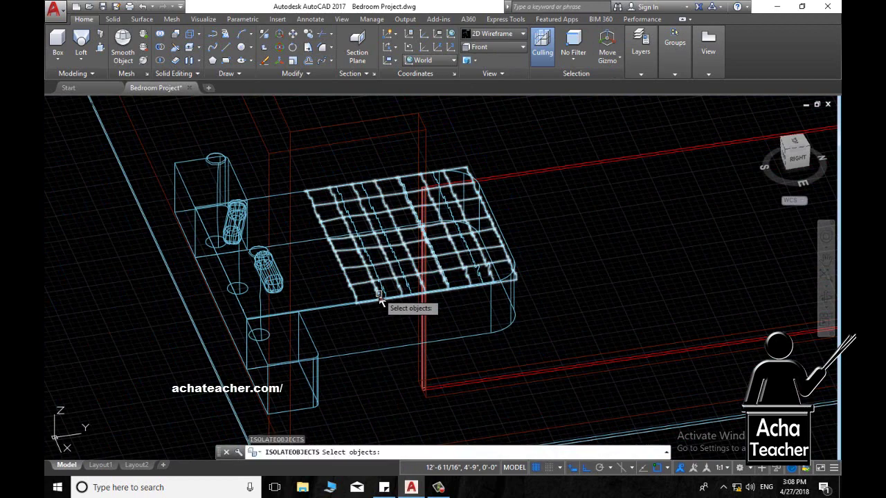
left_click(373, 302)
left_click(347, 305)
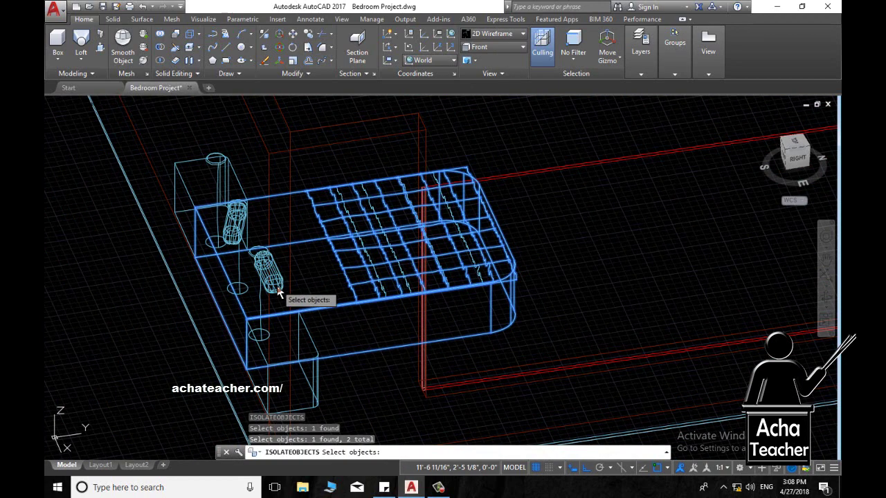
left_click(279, 295)
left_click(233, 223)
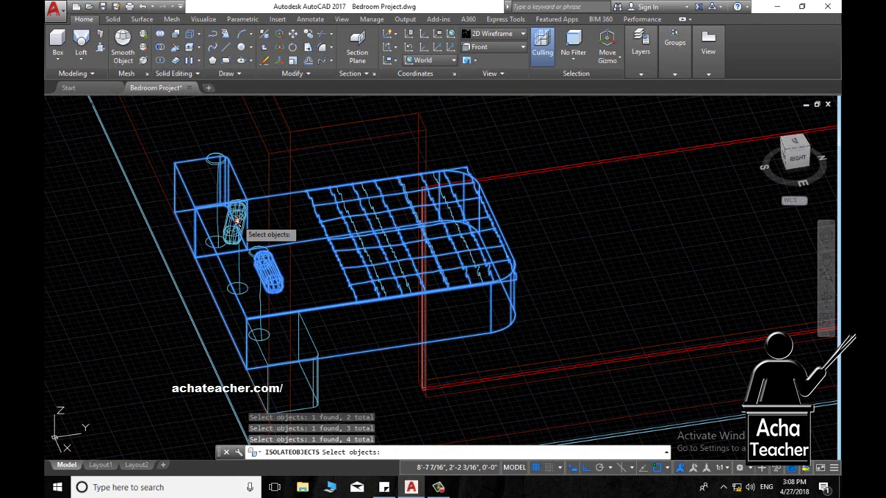
left_click(216, 167)
left_click(216, 165)
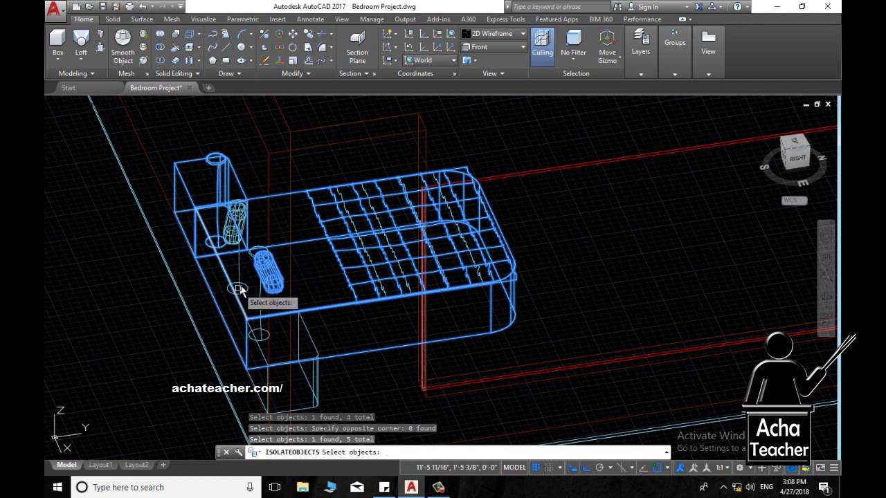
left_click(239, 288)
left_click(266, 337)
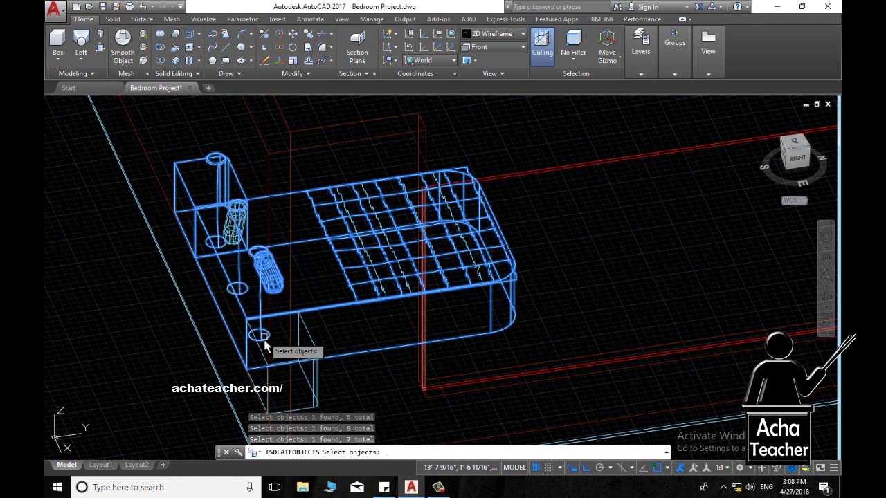
left_click(312, 376)
key("Return")
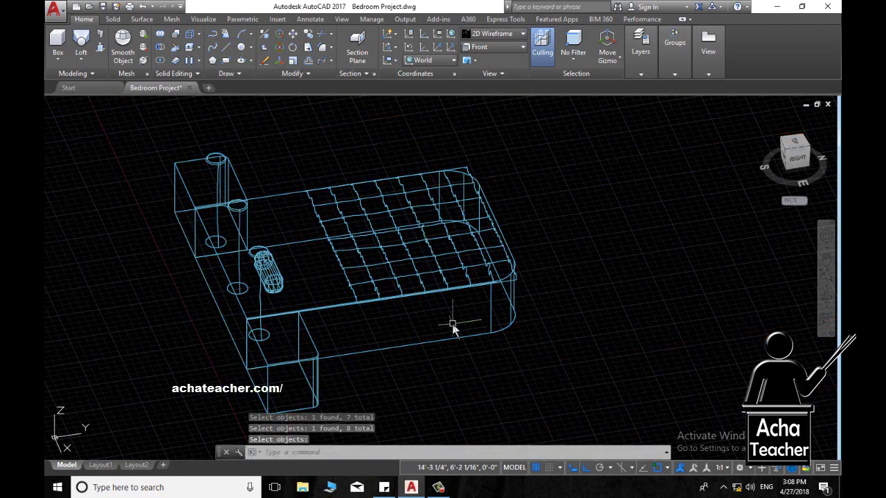
Shade the isolated bed group with SHADE and centre it in the view.
scroll(443, 324, "up", 2)
scroll(402, 325, "down", 2)
mouse_move(436, 360)
middle_mouse_down("shift")
mouse_move(349, 340)
mouse_move(357, 338)
middle_mouse_up("shift")
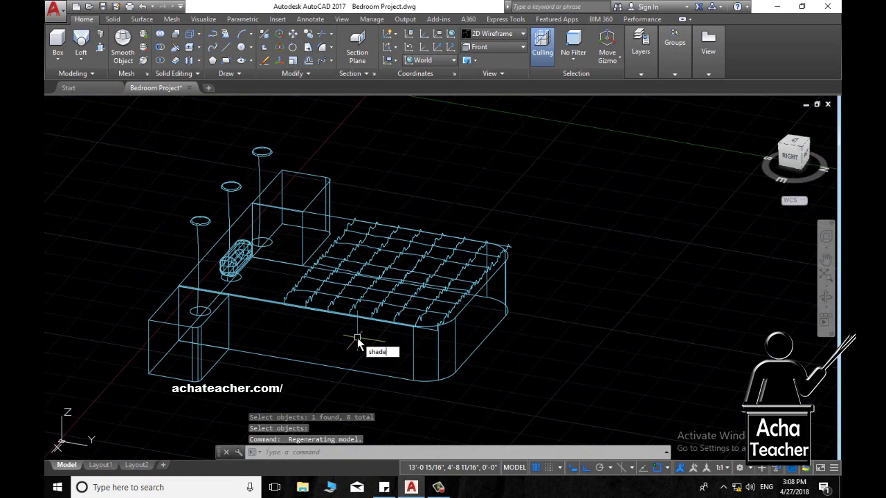
type("shade")
key("Return")
scroll(325, 322, "up", 2)
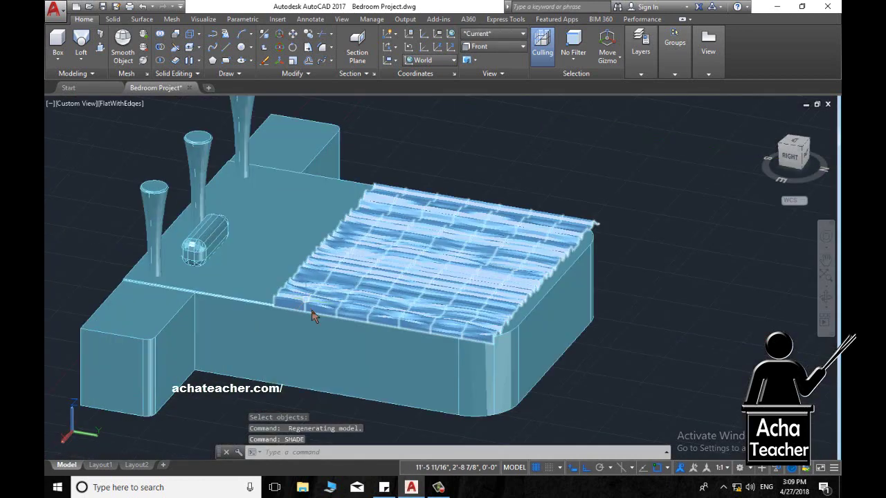
middle_click_drag(311, 311, 400, 362)
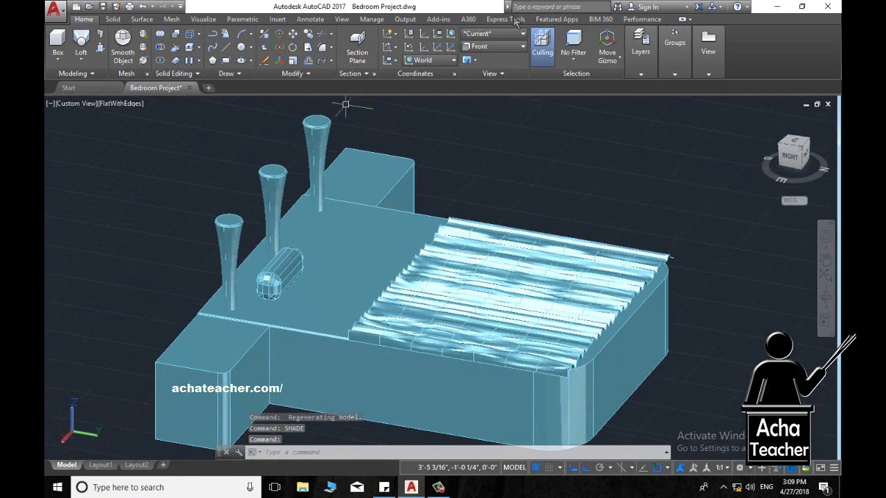
Select the bed base, headboard block and side block.
left_click(652, 71)
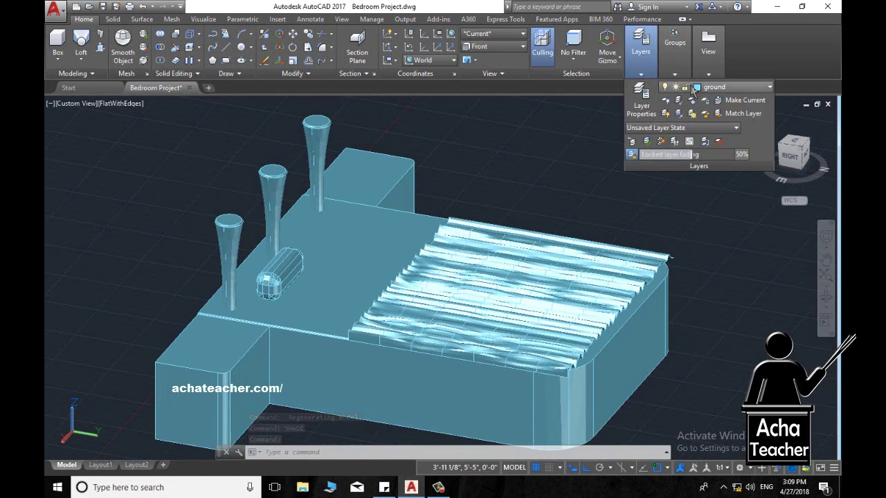
left_click(692, 88)
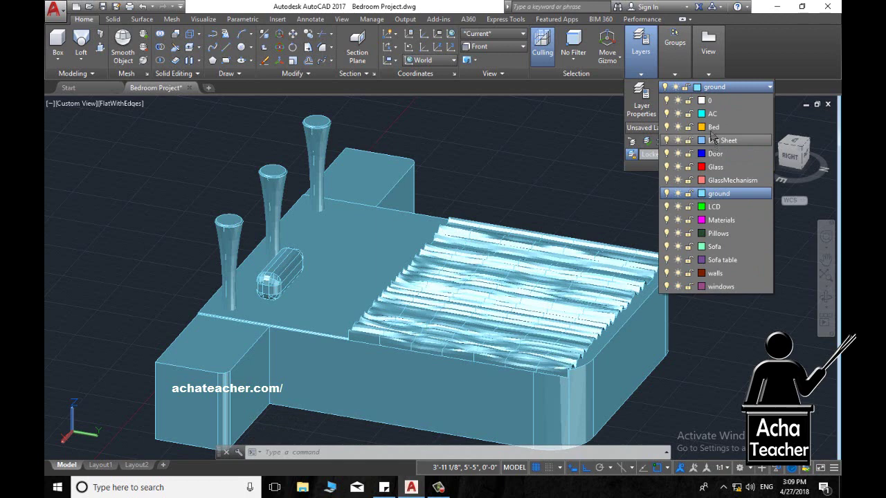
left_click(609, 374)
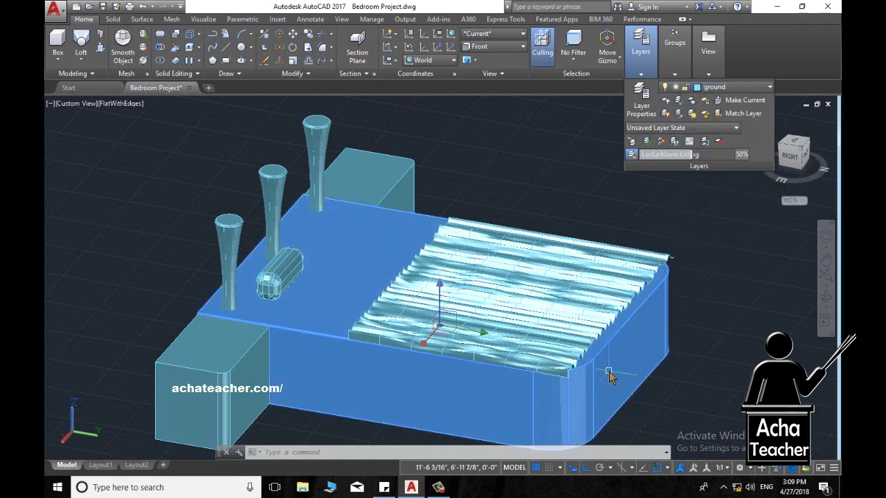
left_click(378, 179)
left_click(218, 378)
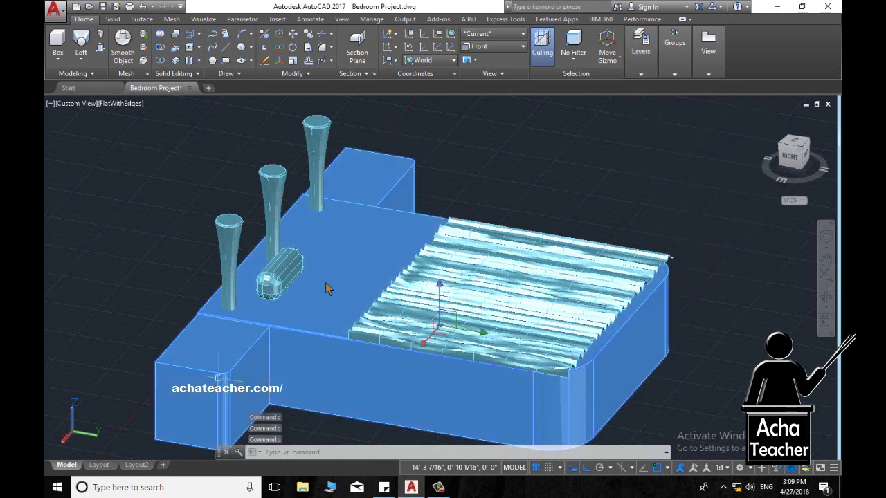
Move the selected pieces onto the Bed layer so they display gold.
left_click(641, 73)
left_click(695, 89)
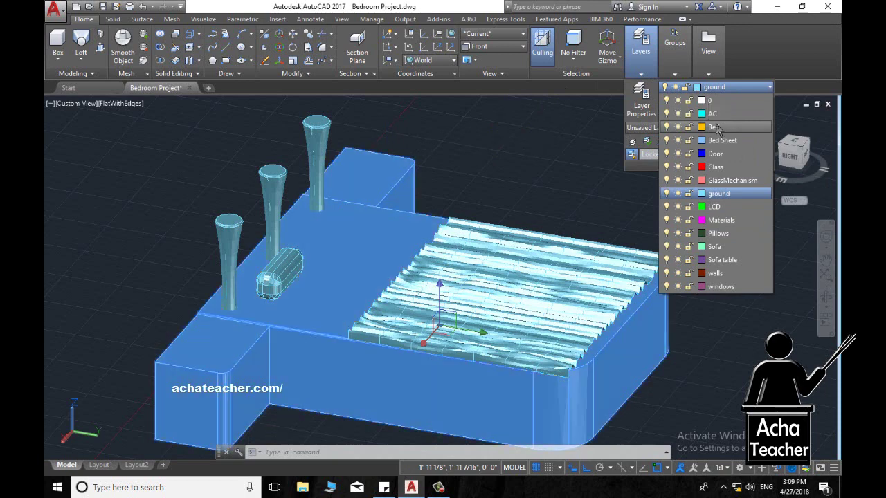
left_click(713, 127)
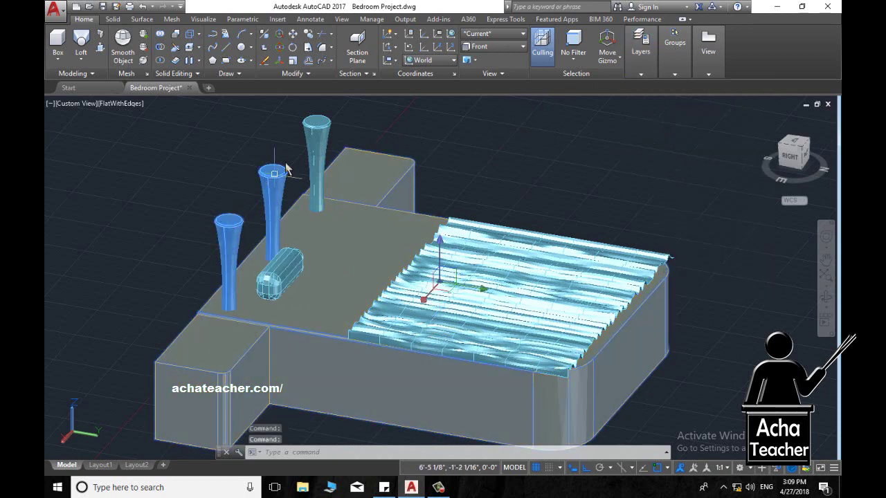
left_click(652, 76)
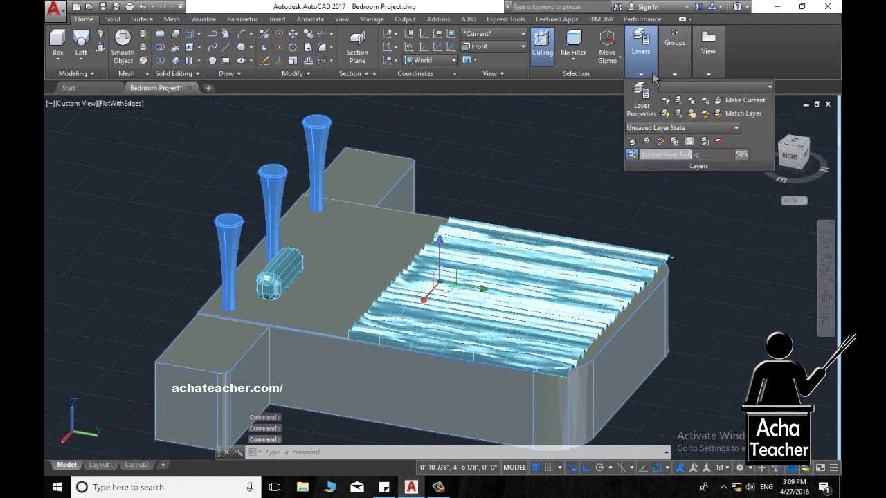
left_click(702, 85)
left_click(718, 129)
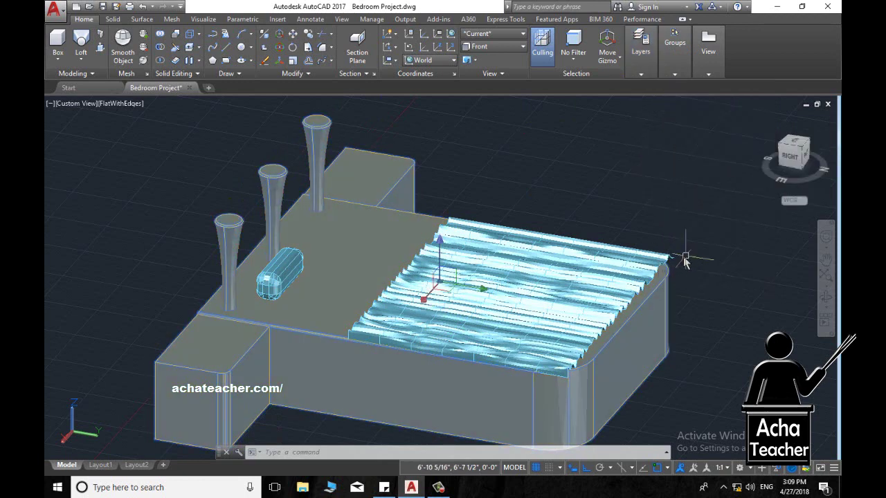
left_click(658, 264)
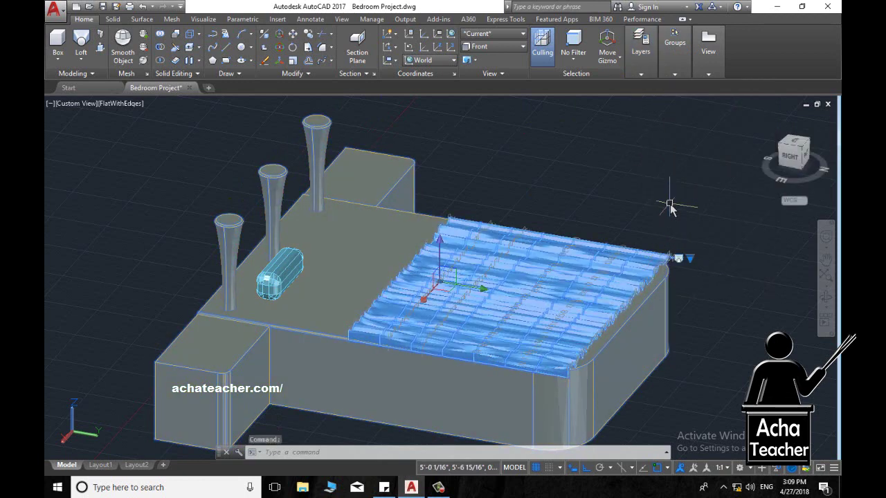
key("Escape")
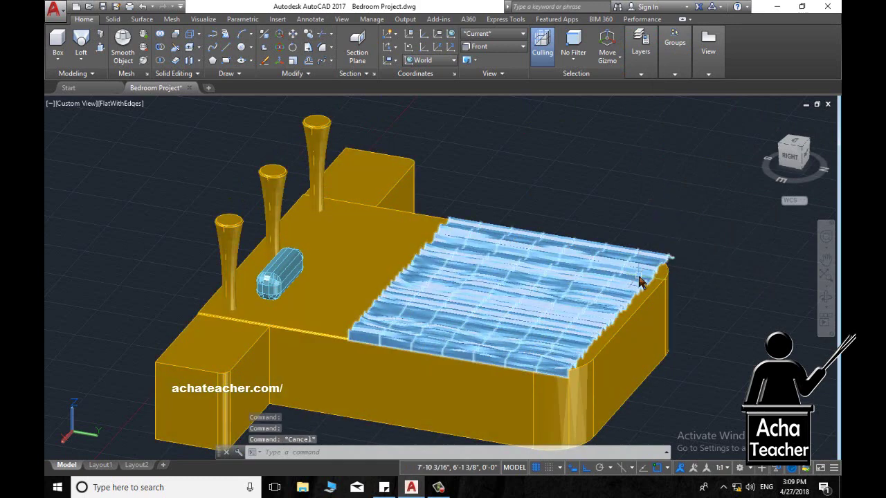
Put the rippled mattress on the Bed Sheet layer.
left_click(638, 280)
mouse_move(641, 52)
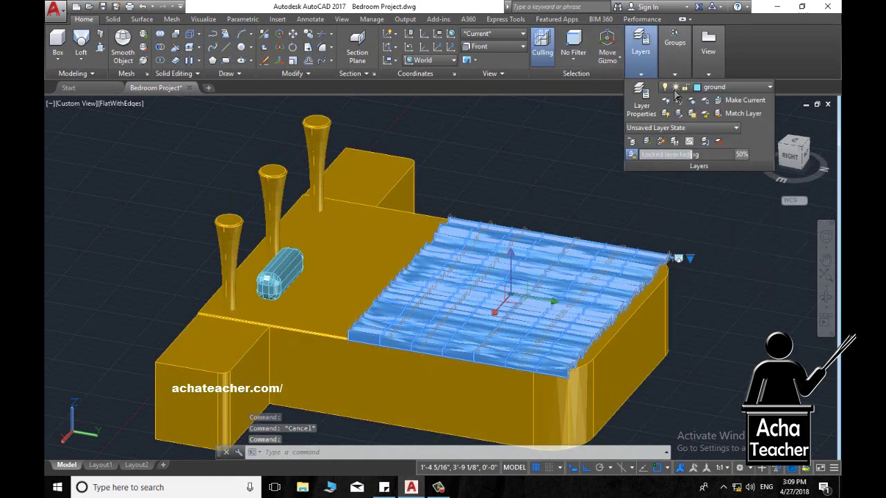
left_click(708, 88)
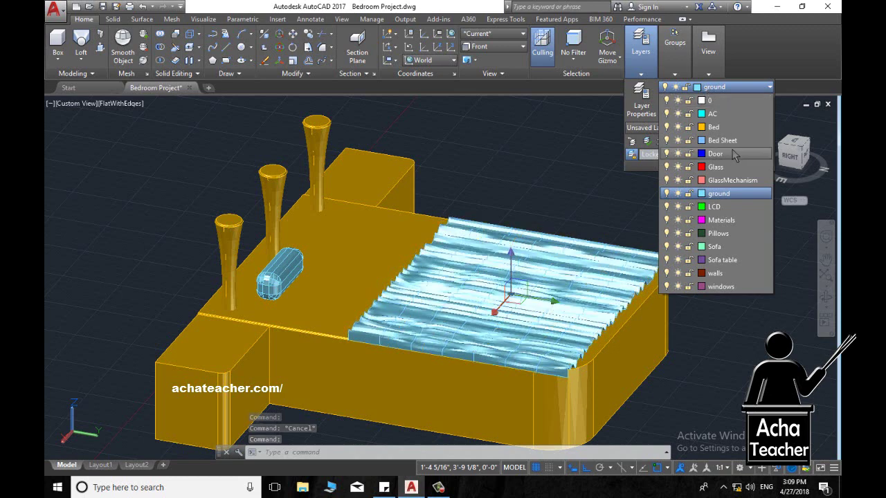
left_click(724, 143)
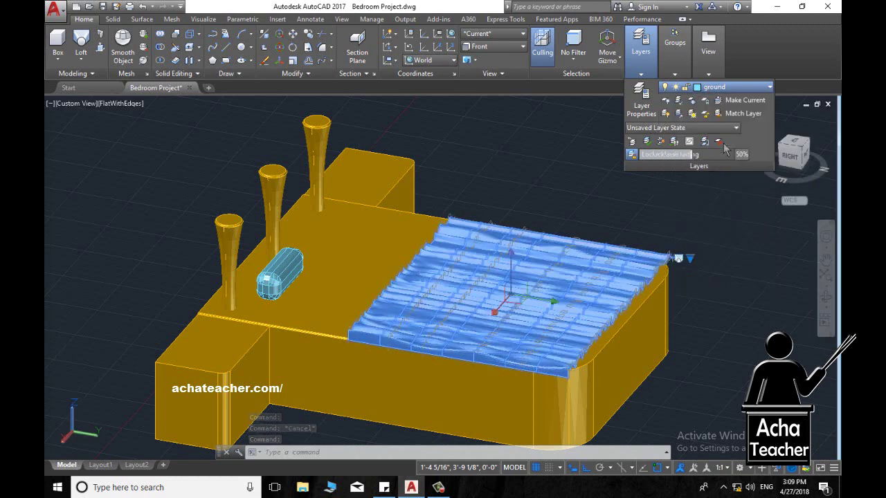
Window-select the pillow and mattress and assign them to the Pillows layer.
left_click(713, 287)
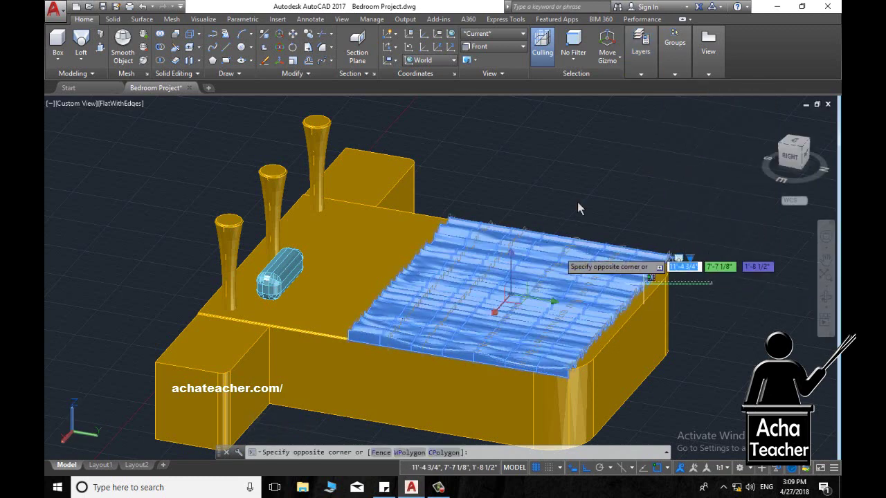
left_click(620, 114)
left_click(620, 109)
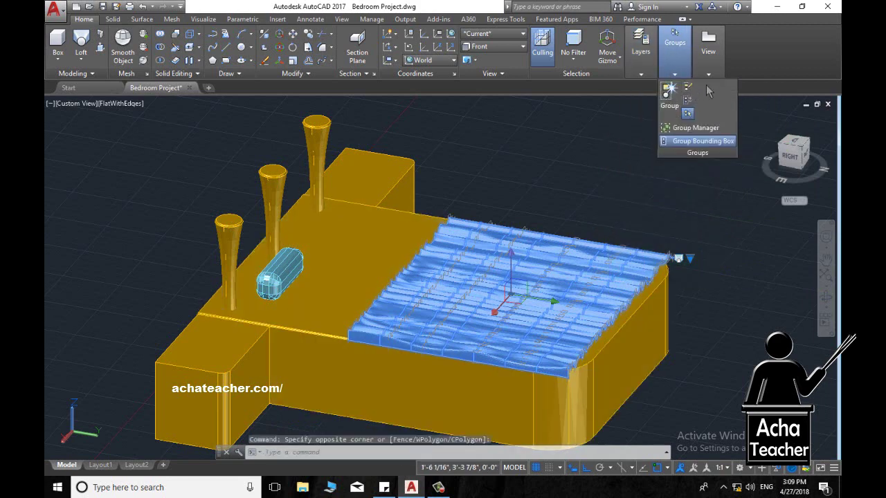
left_click(713, 88)
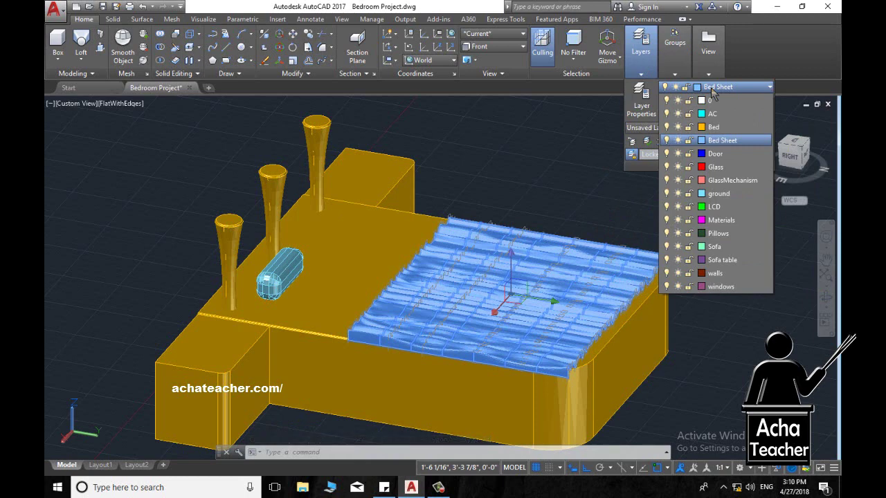
left_click(719, 194)
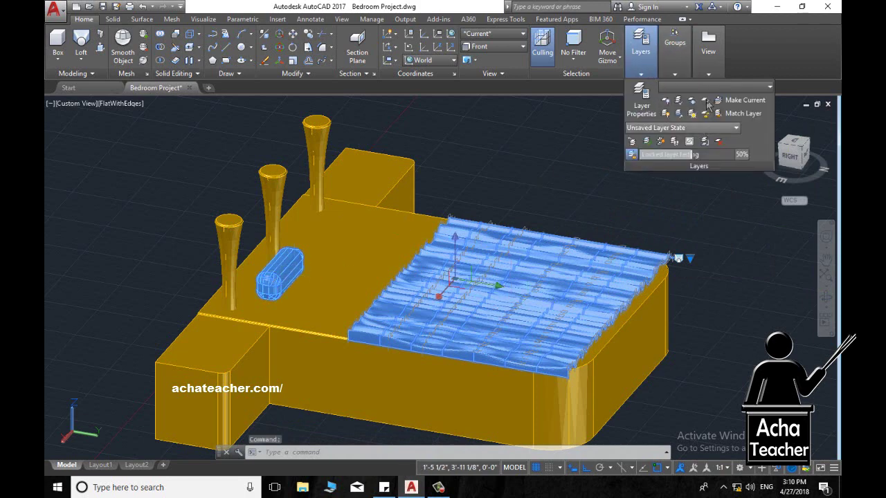
left_click(708, 88)
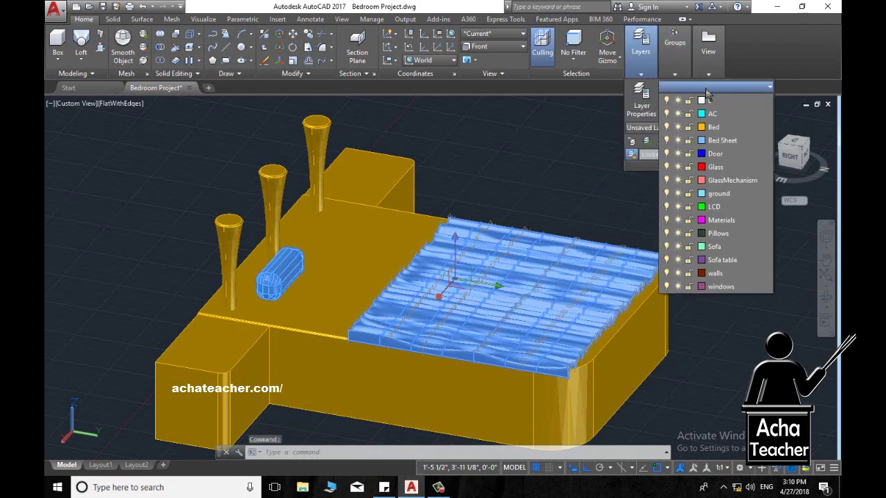
left_click(717, 234)
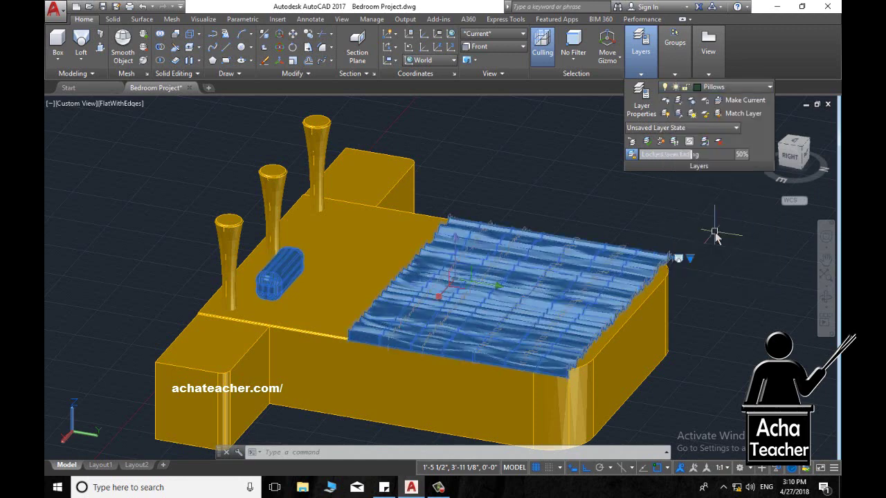
key("Escape")
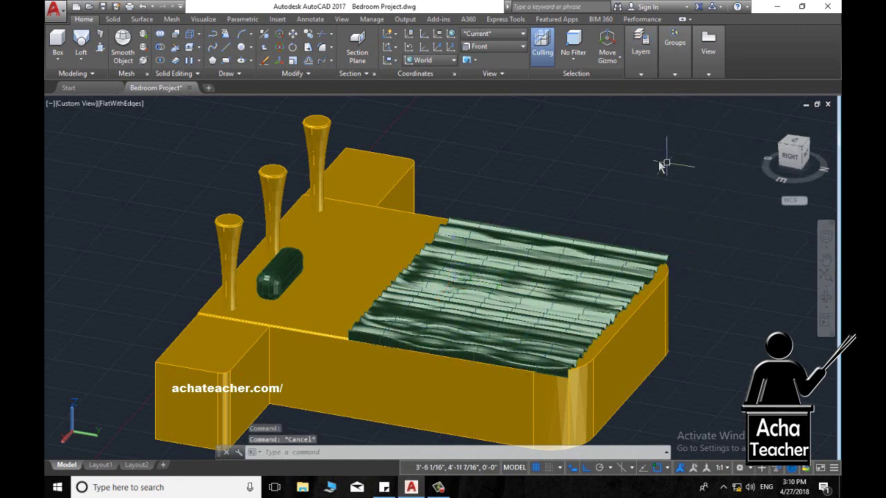
Change the Bed Sheet layer's colour to 151.
left_click(454, 336)
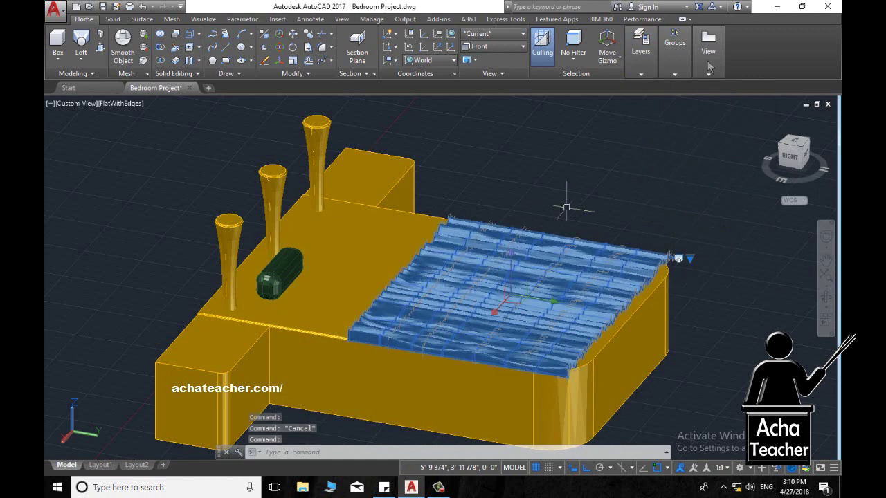
left_click(641, 74)
left_click(720, 87)
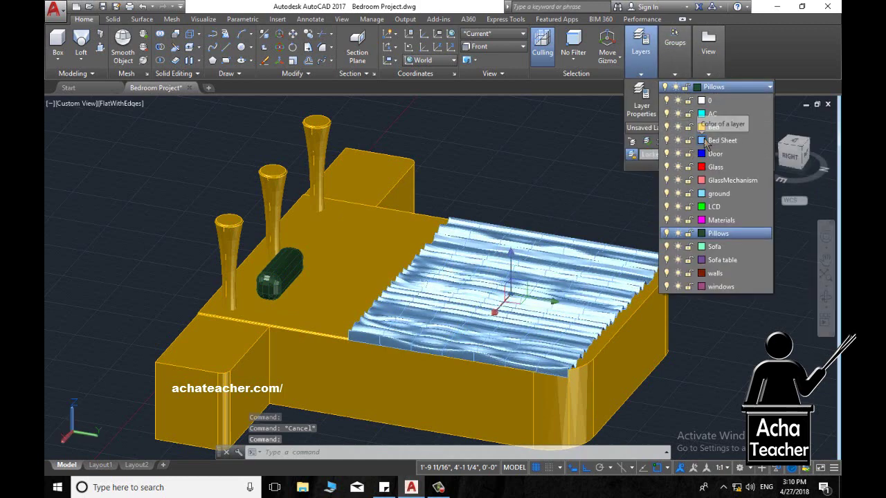
left_click(711, 141)
left_click(712, 142)
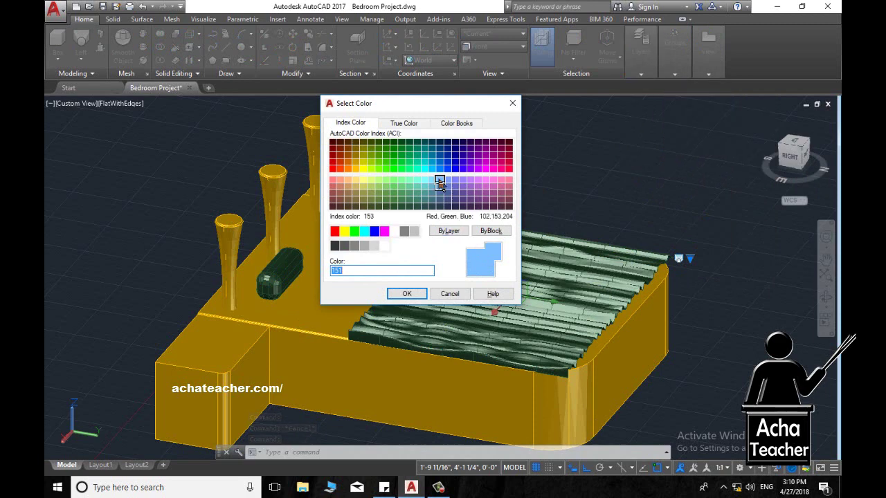
left_click(409, 295)
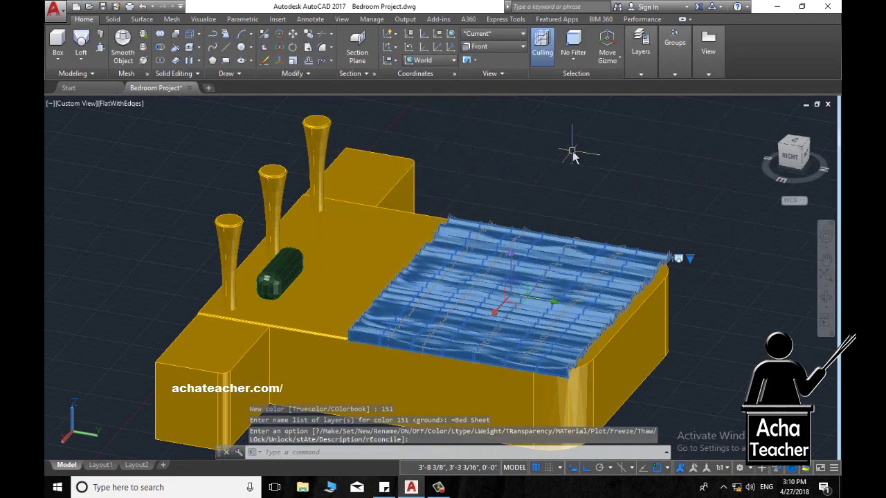
key("Escape")
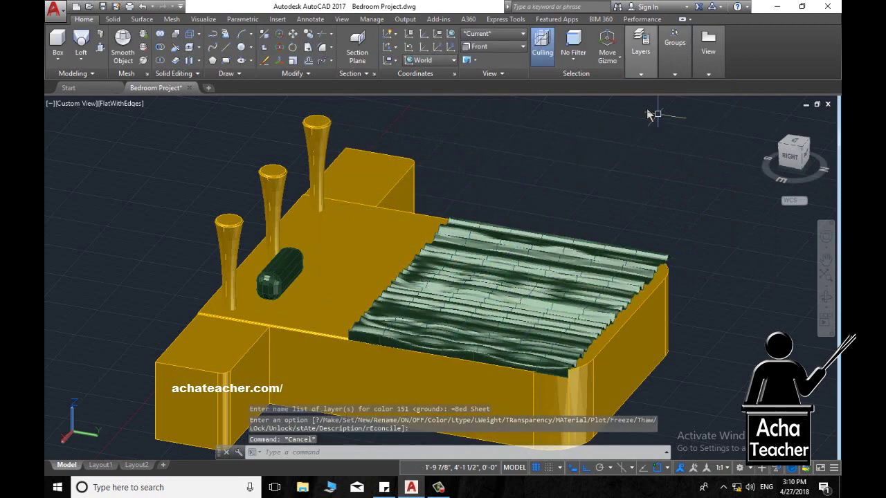
Move the rippled sheet onto the Bed Sheet layer so it shows light blue.
left_click(524, 279)
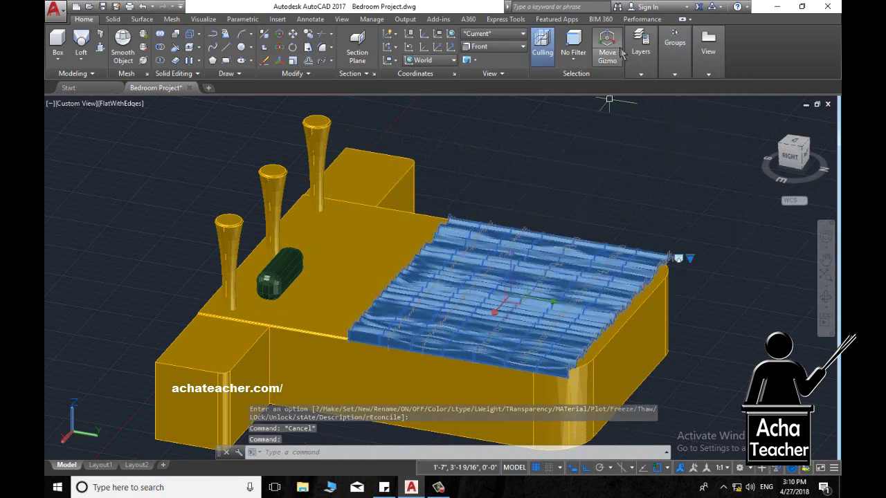
mouse_move(640, 51)
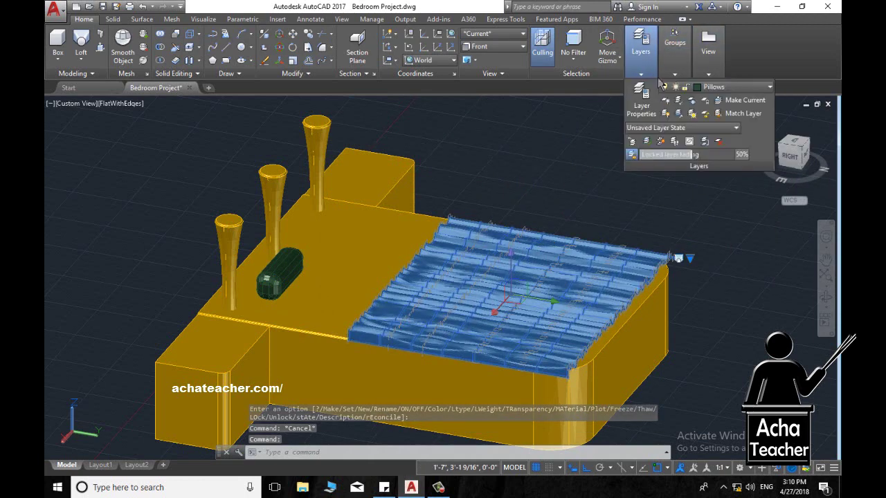
left_click(690, 88)
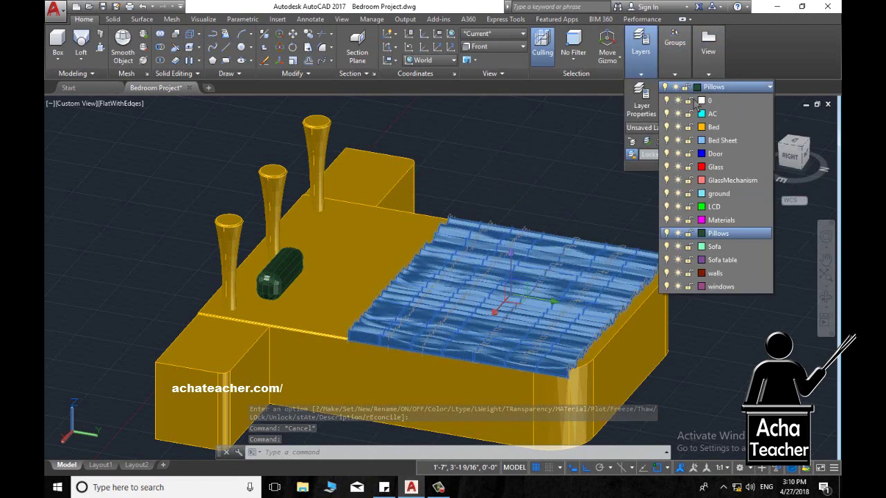
left_click(713, 140)
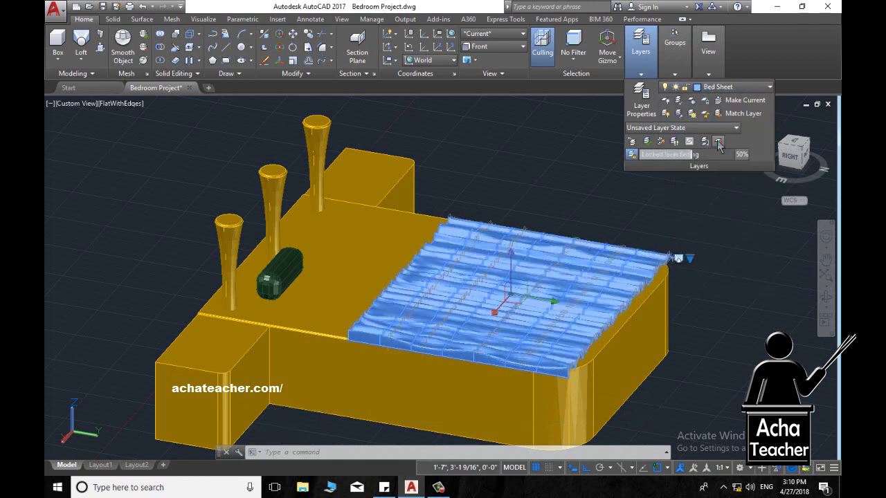
left_click(669, 223)
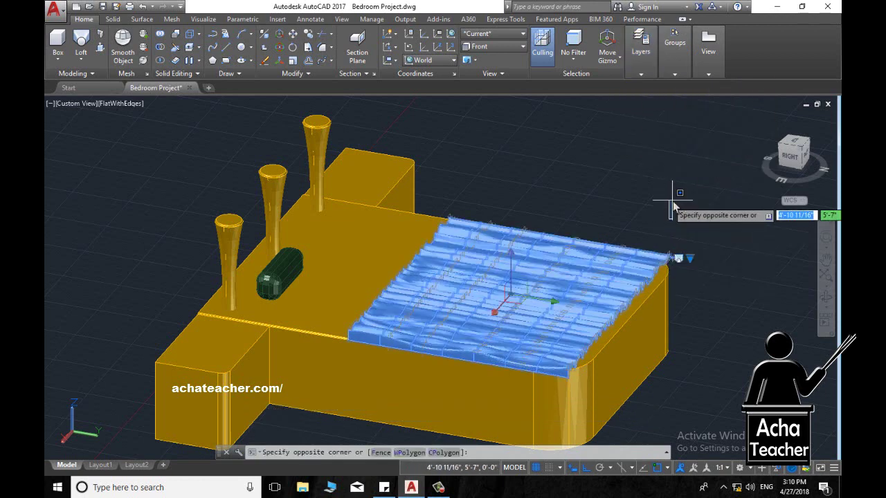
key("Escape")
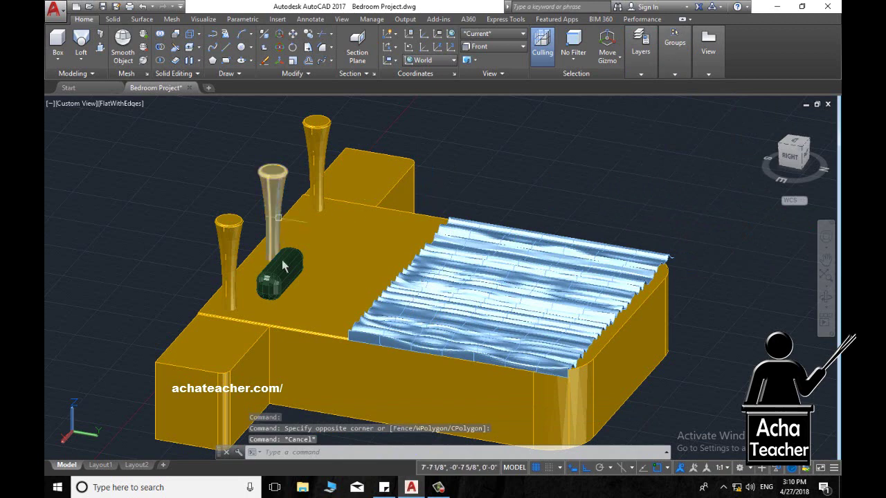
mouse_move(270, 289)
middle_mouse_down("shift")
mouse_move(318, 297)
mouse_move(351, 362)
mouse_move(401, 340)
mouse_move(399, 360)
middle_mouse_up("shift")
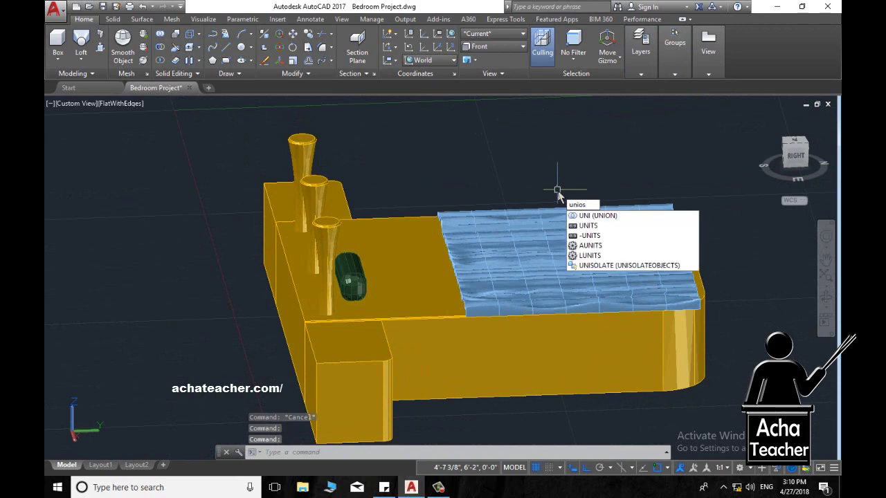
Restore all 36 room objects with UNISOLATE and orbit to a top-down view.
key("BackSpace")
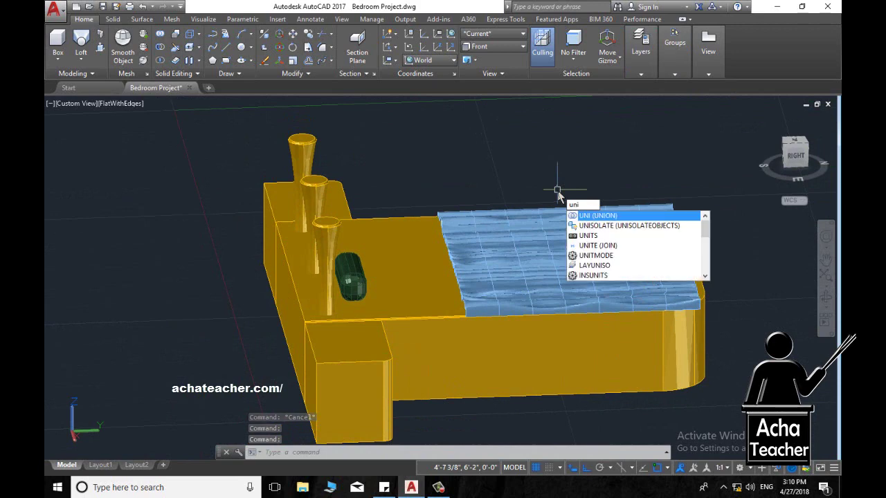
type("l")
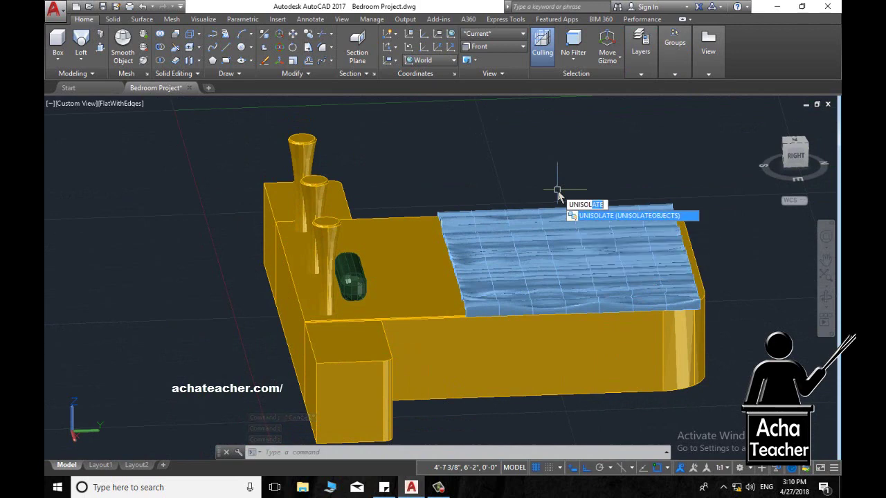
key("Return")
scroll(528, 268, "down", 5)
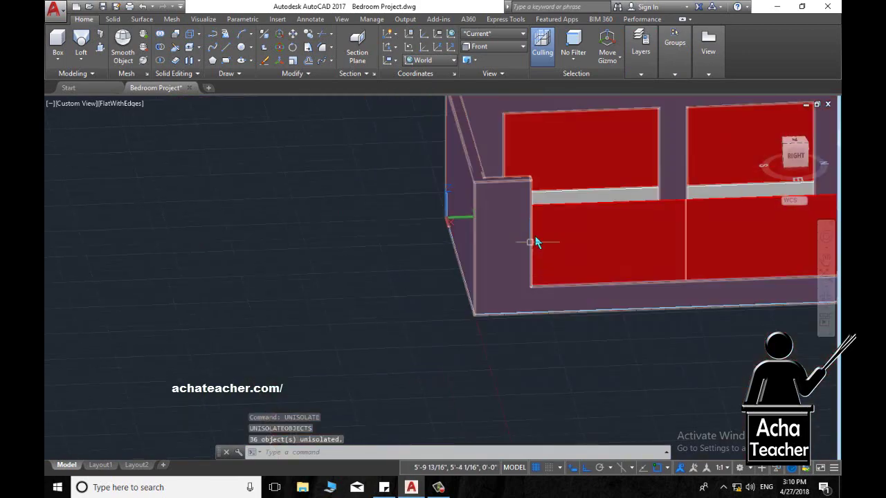
middle_click_drag(534, 242, 483, 298, "shift")
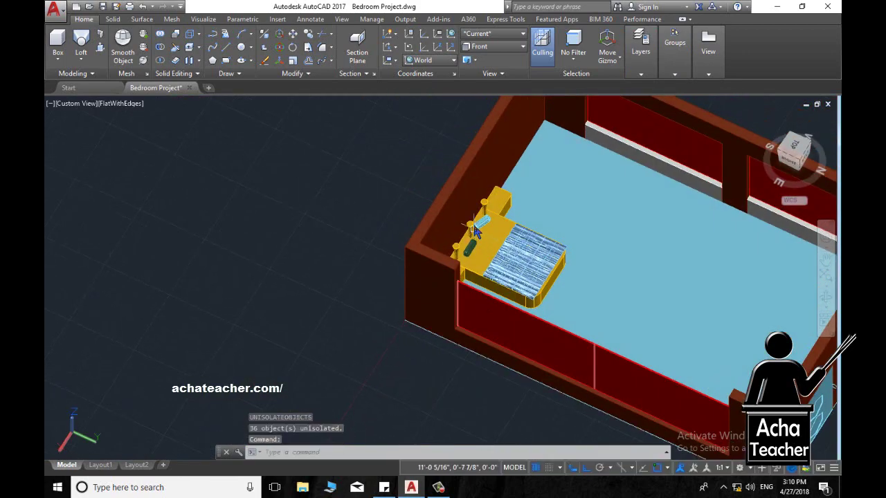
Zoom the room into view and start the ISOLATE command.
scroll(485, 222, "up", 4)
scroll(512, 220, "up", 4)
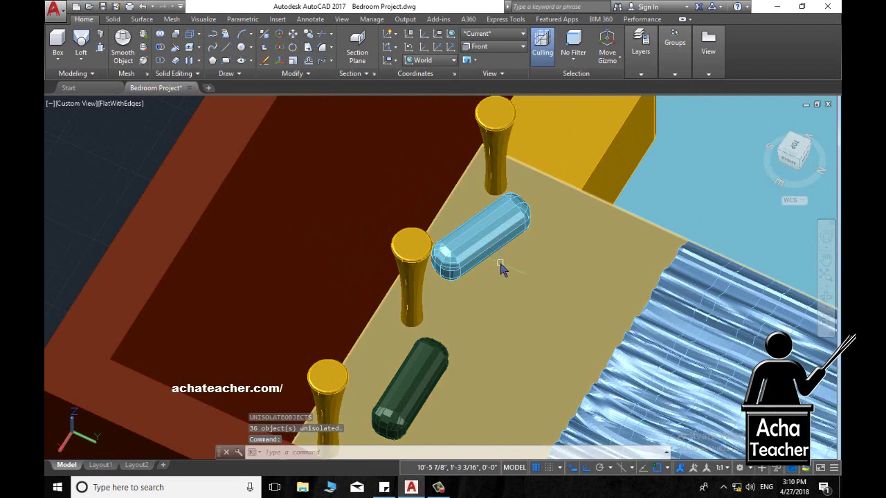
scroll(503, 270, "down", 3)
scroll(454, 269, "down", 2)
scroll(454, 268, "up", 2)
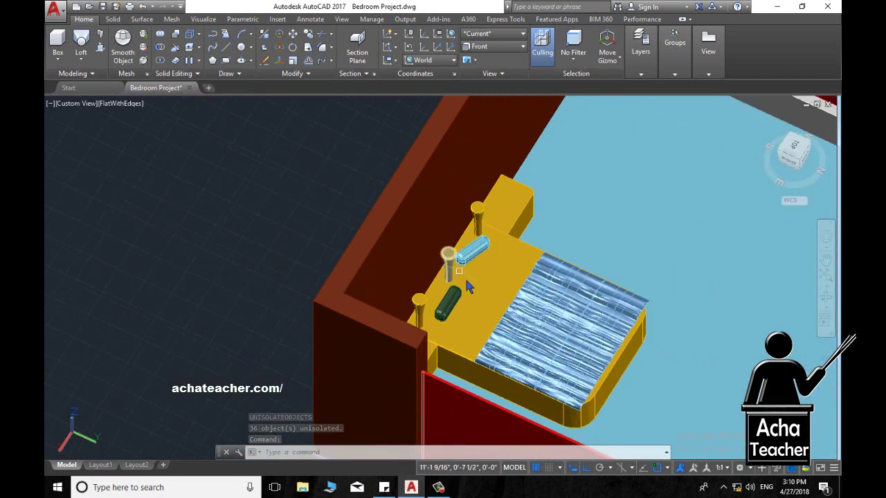
type("iso")
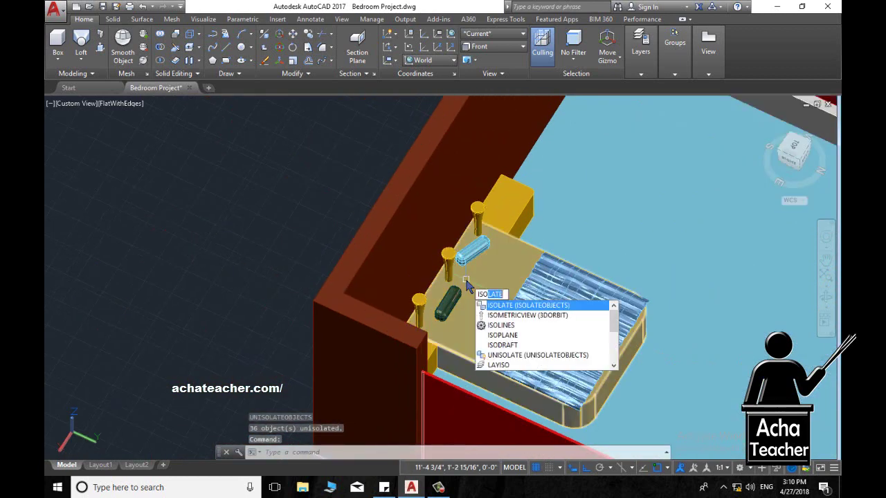
key("Return")
Isolate the bed frame, headboard, three bedposts, bed top, pillow and rippled sheet.
left_click(467, 263)
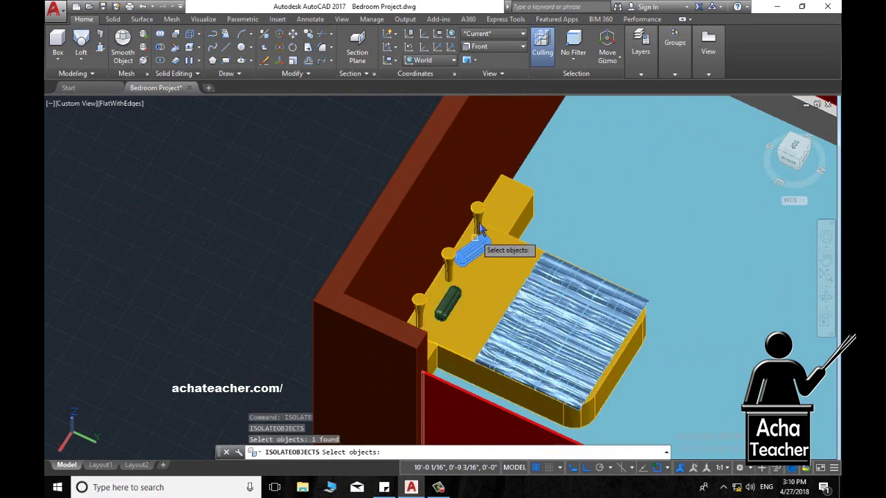
left_click(478, 210)
left_click(505, 199)
left_click(448, 255)
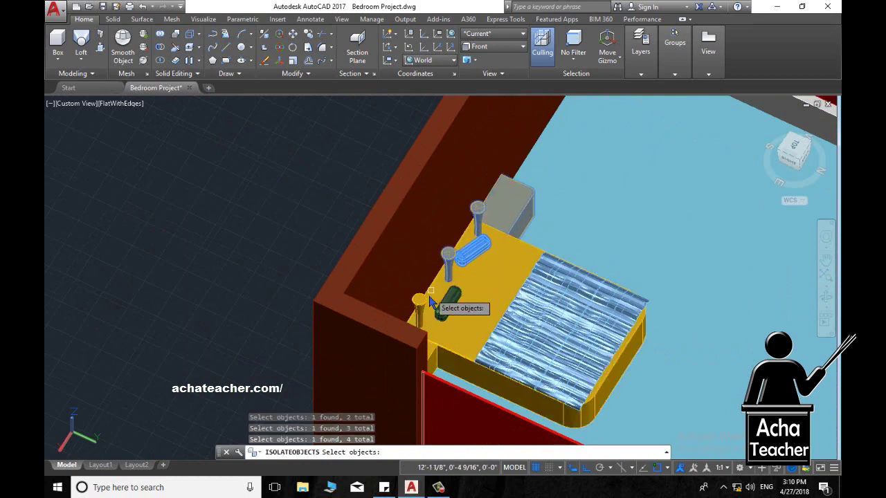
left_click(420, 305)
left_click(490, 307)
left_click(451, 309)
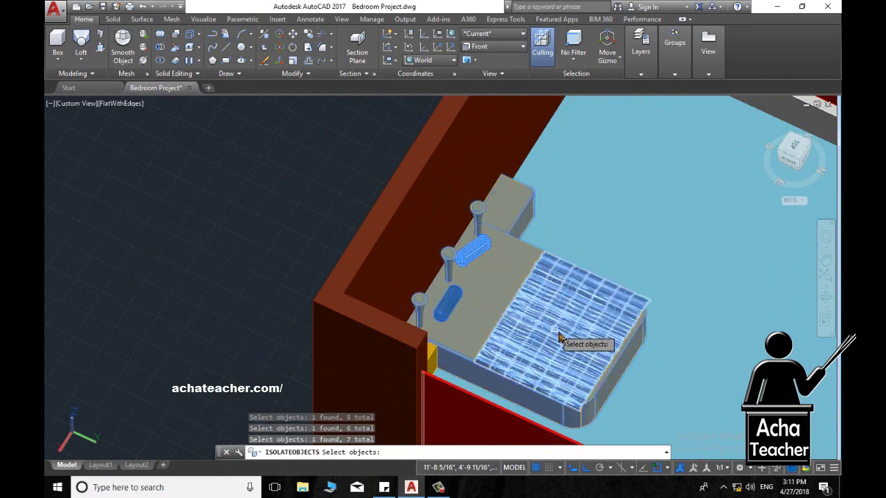
left_click(572, 344)
key("Return")
Move the pale-blue pillow onto the Pillows layer so it turns green.
scroll(510, 340, "up", 4)
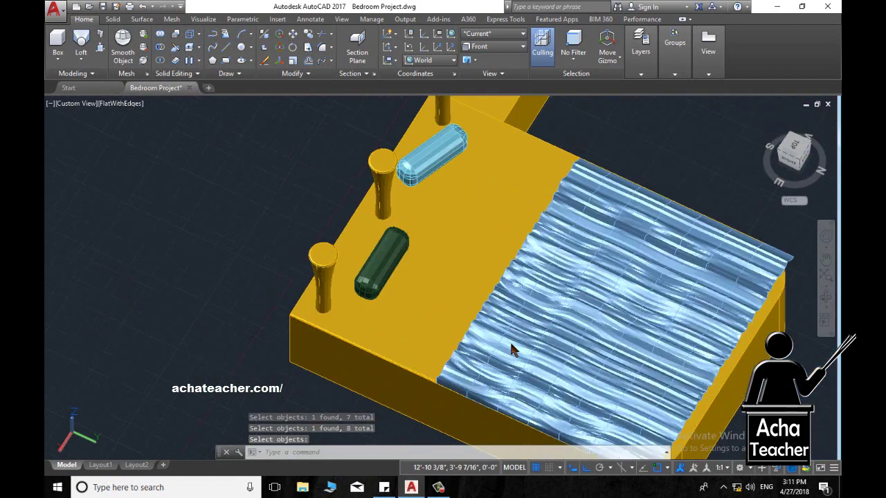
scroll(510, 347, "down", 5)
scroll(511, 356, "up", 2)
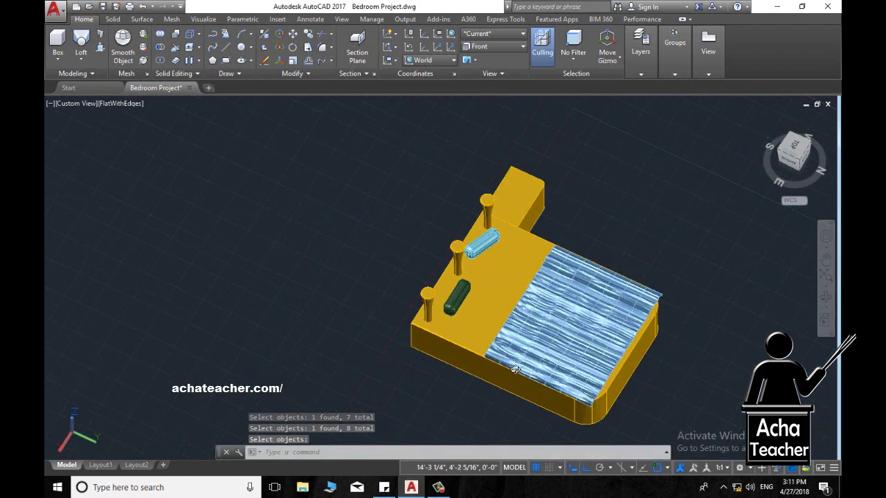
middle_click_drag(512, 374, 485, 263, "shift")
scroll(482, 257, "up", 3)
scroll(483, 258, "up", 2)
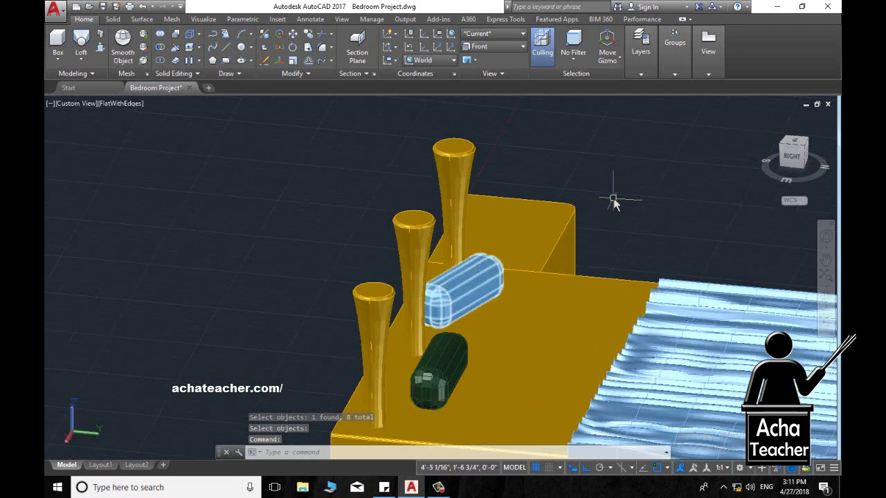
key("Escape")
left_click(470, 295)
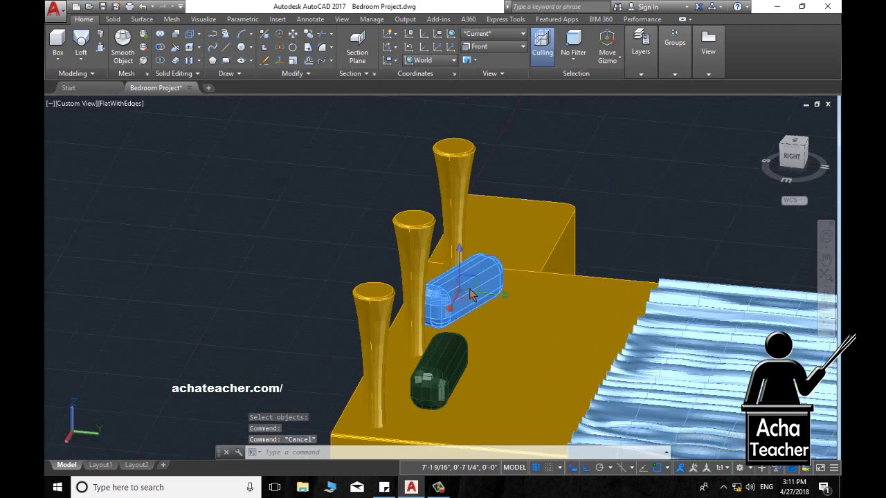
left_click(641, 48)
left_click(713, 87)
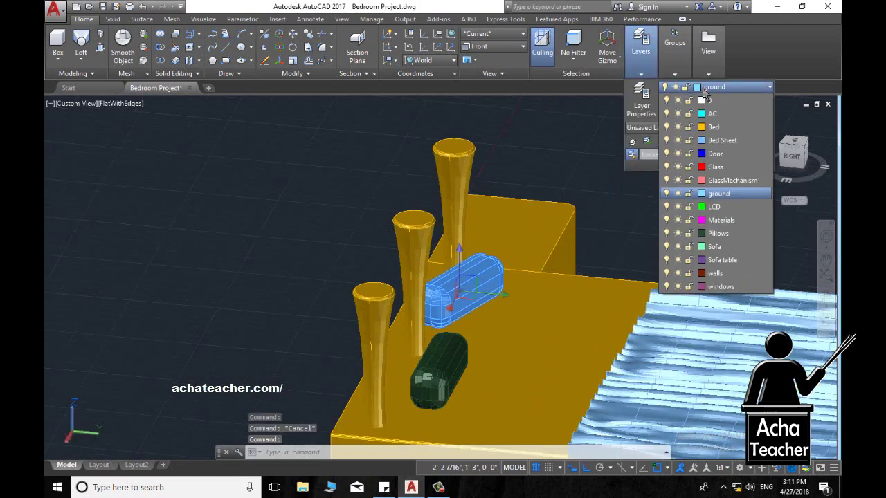
left_click(718, 233)
key("Escape")
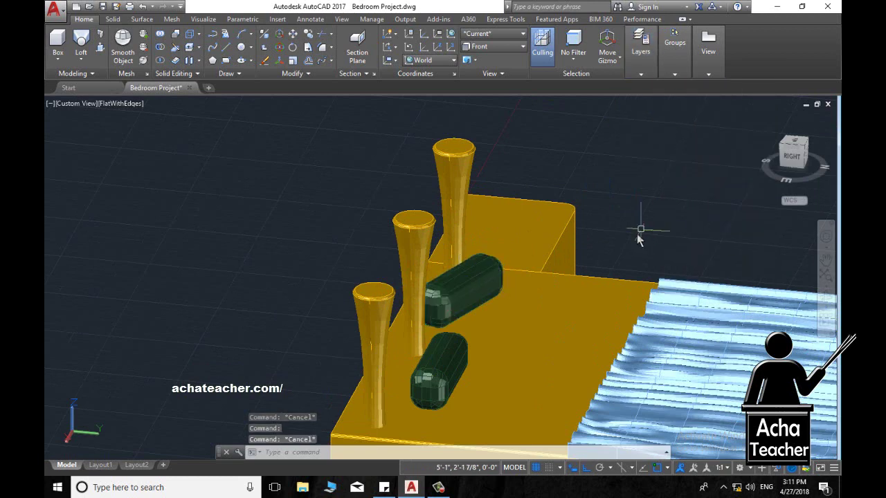
Restore all 36 room objects with UNISOLATE.
scroll(630, 243, "down", 3)
middle_click_drag(619, 253, 615, 219, "shift")
scroll(615, 220, "up", 1)
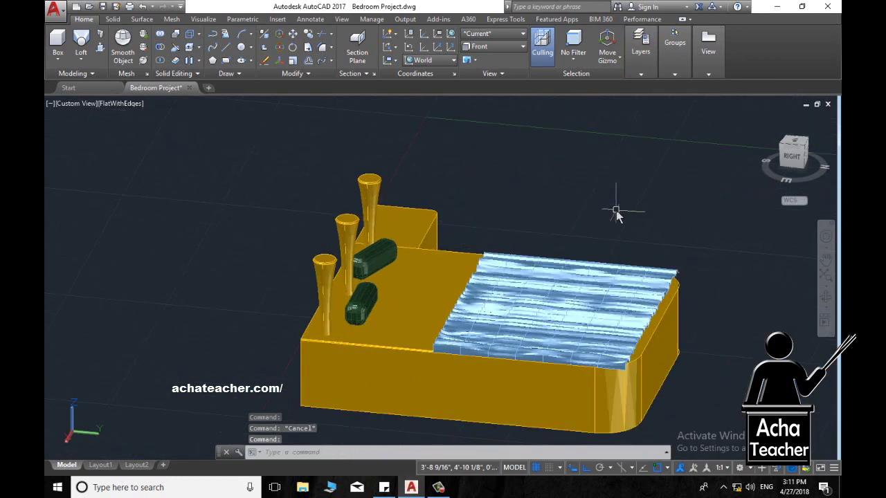
type("UNisola")
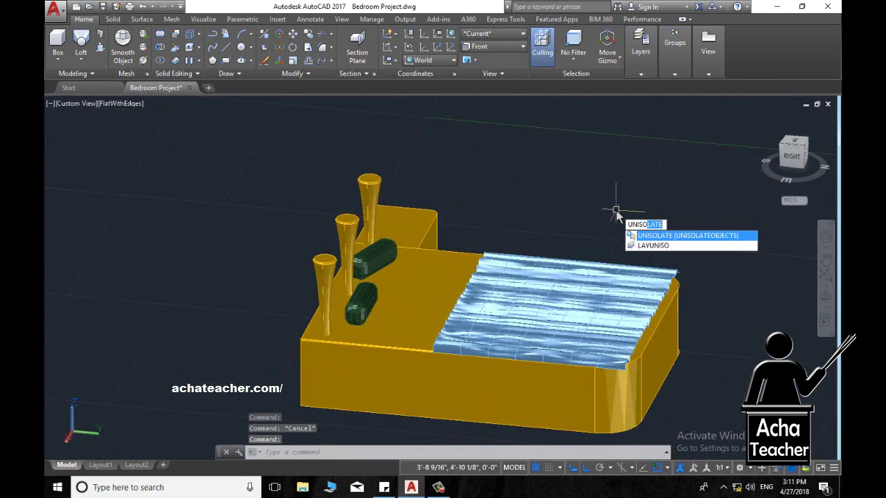
key("Return")
scroll(600, 237, "down", 2)
scroll(612, 293, "down", 2)
scroll(296, 310, "down", 2)
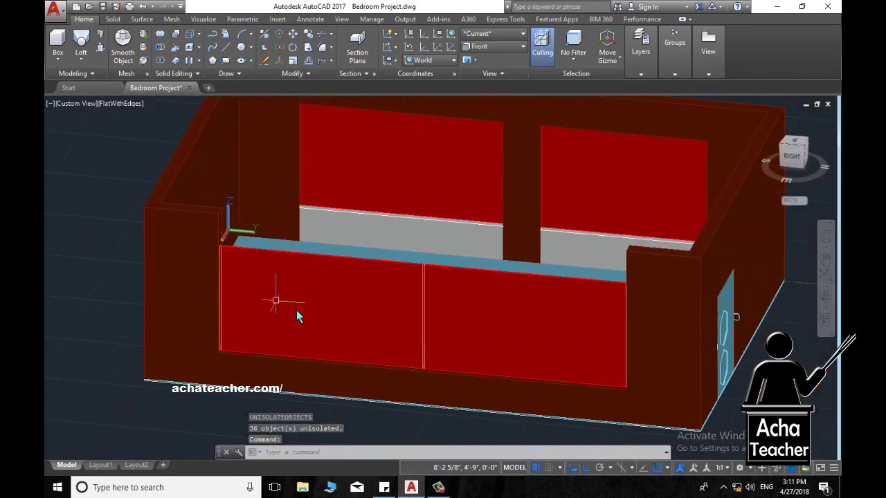
From a high view of the bed, isolate the rippled mattress so everything else is hidden.
mouse_move(326, 326)
middle_mouse_down("shift")
mouse_move(321, 374)
mouse_move(300, 340)
mouse_move(297, 352)
mouse_move(287, 321)
middle_mouse_up("shift")
scroll(321, 373, "up", 1)
scroll(281, 288, "up", 3)
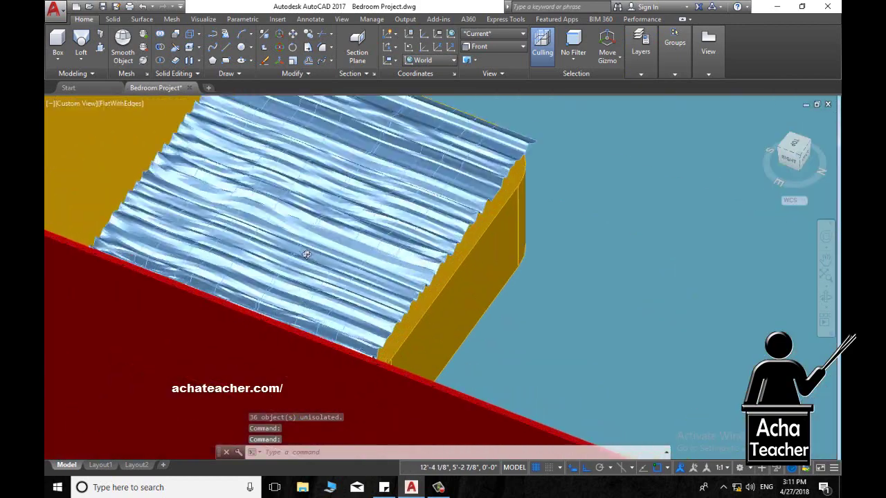
scroll(297, 274, "down", 2)
scroll(305, 266, "down", 3)
scroll(306, 267, "up", 3)
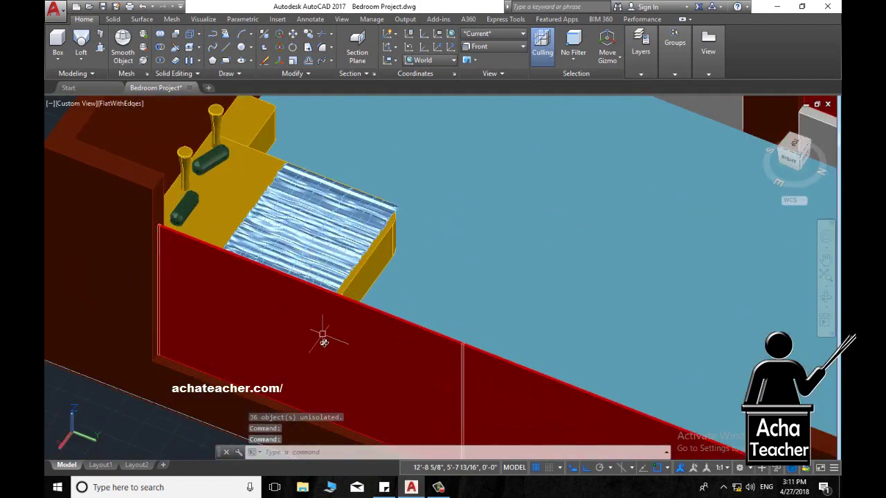
middle_click_drag(322, 341, 400, 307, "shift")
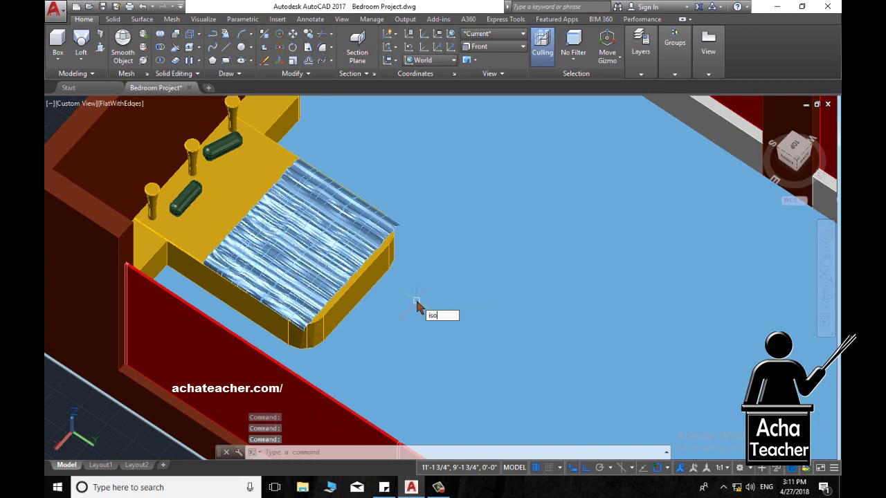
key("Return")
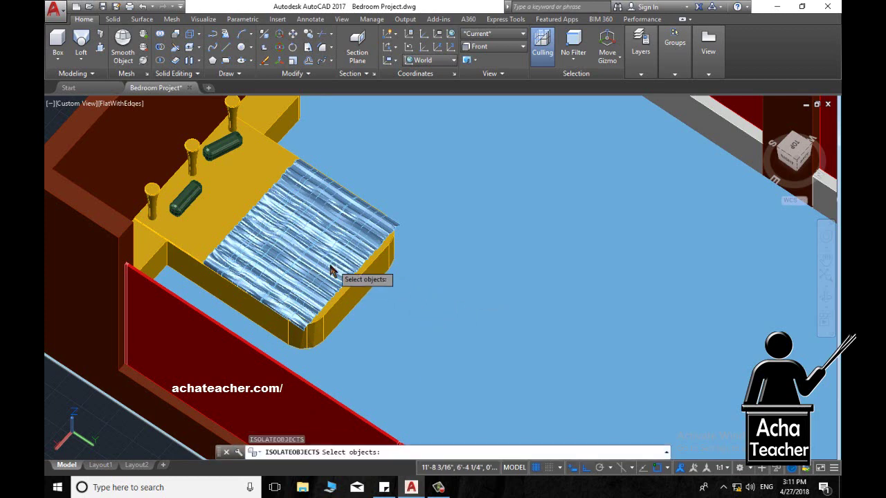
left_click(336, 274)
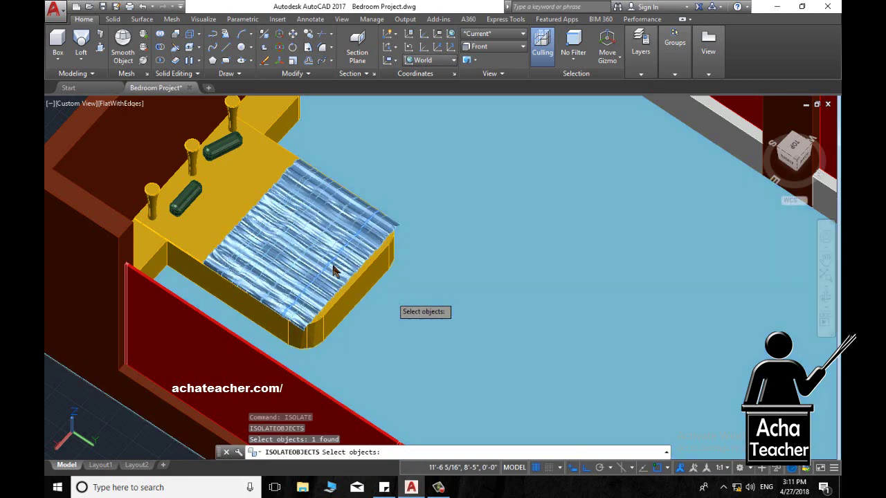
left_click(334, 270)
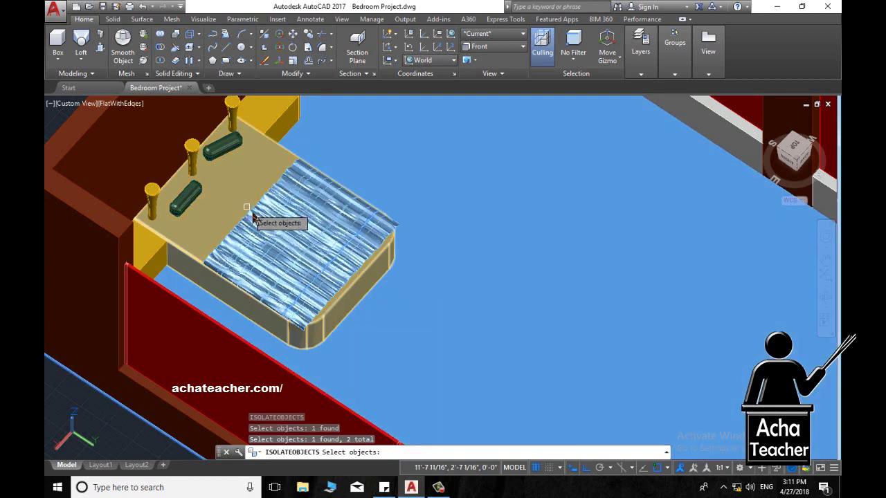
left_click(252, 220)
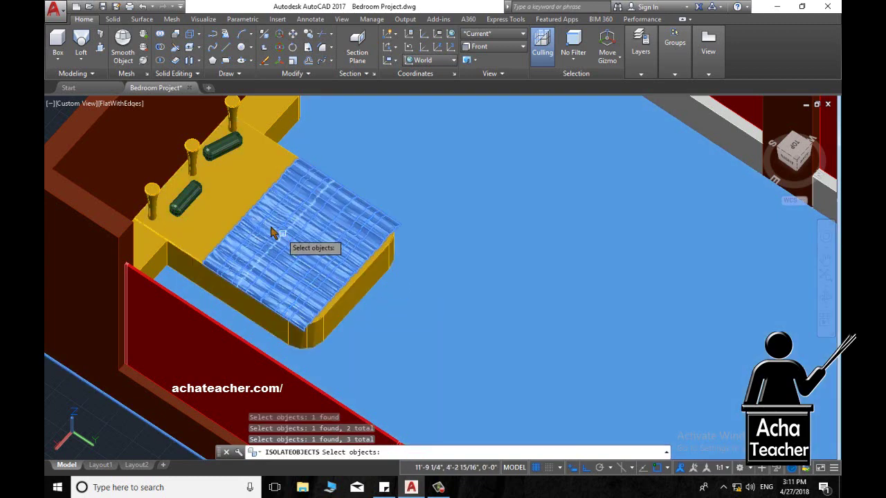
left_click(275, 234)
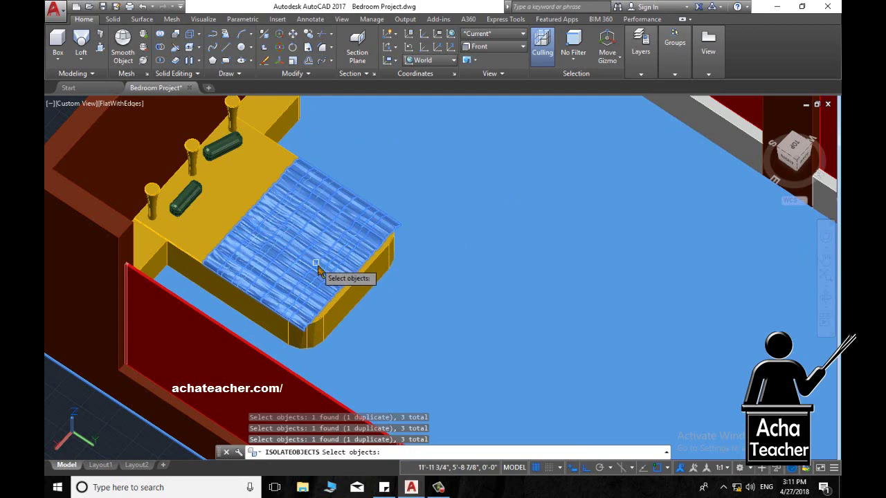
key("Return")
Zoom in and out to inspect the isolated mattress.
scroll(316, 275, "up", 2)
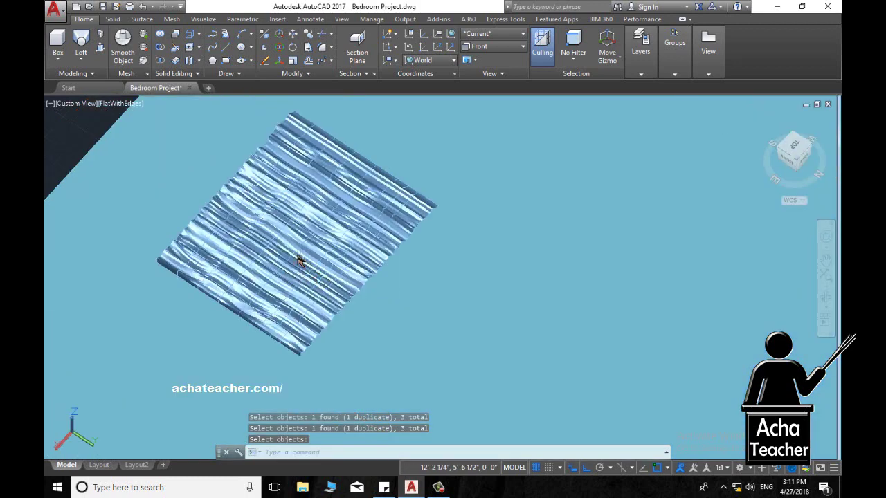
scroll(298, 260, "up", 3)
scroll(350, 283, "down", 5)
key("Return")
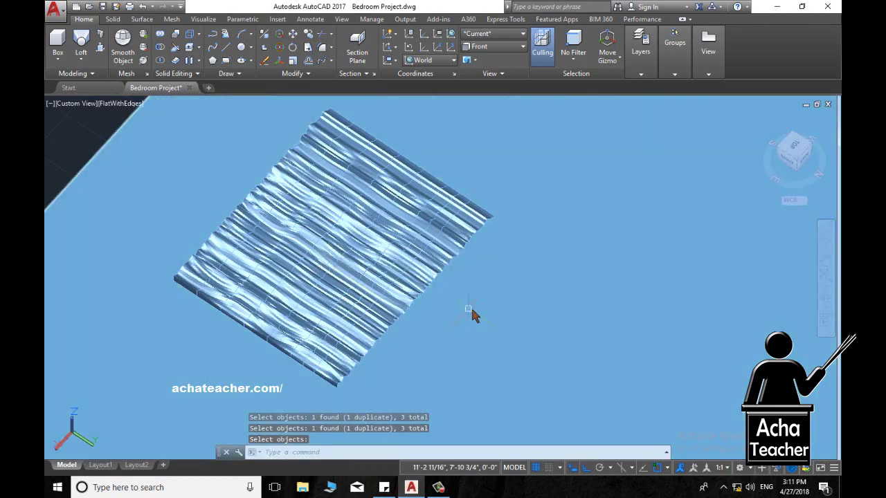
scroll(319, 256, "down", 3)
scroll(328, 270, "down", 3)
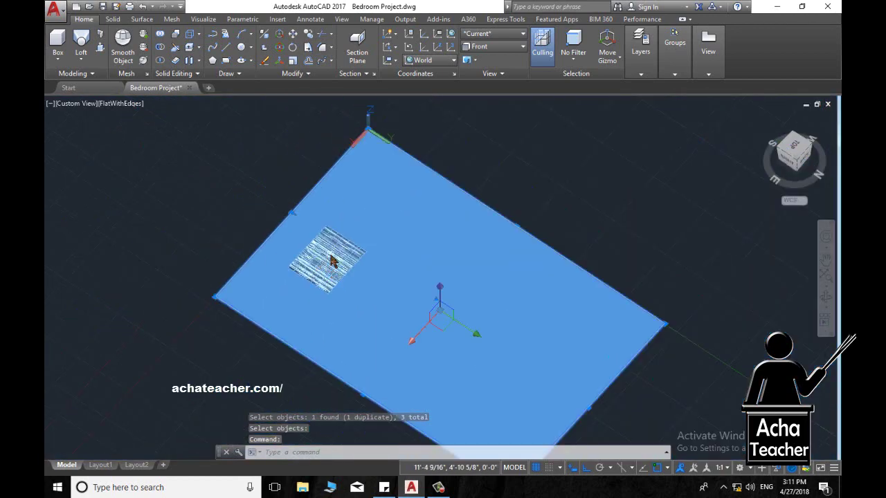
scroll(331, 258, "up", 4)
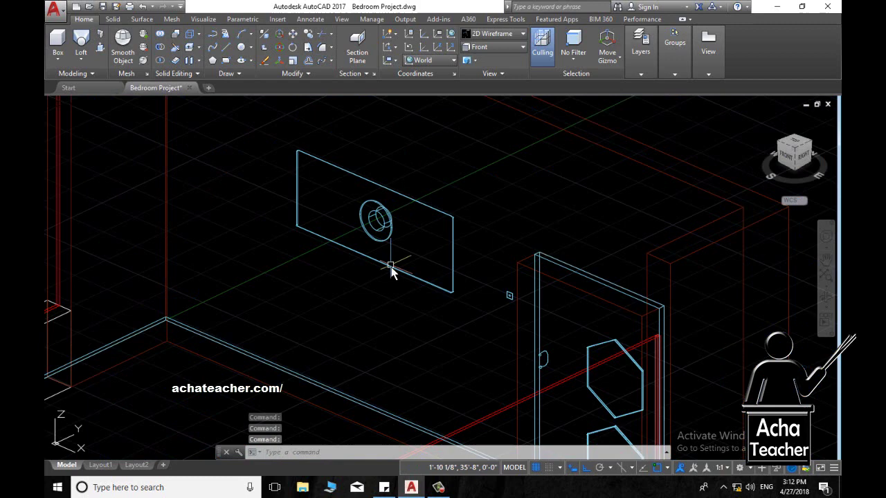
Move the AC unit's wall panel and round fan onto the AC layer.
scroll(401, 263, "up", 2)
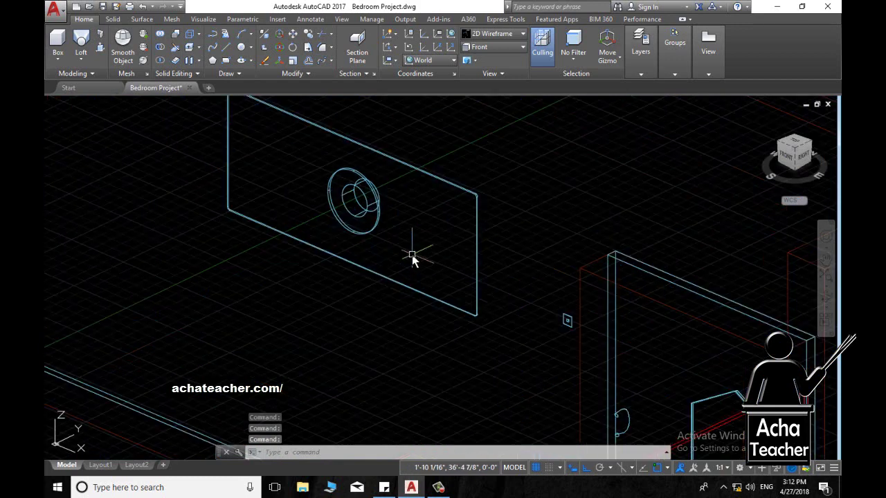
left_click(477, 257)
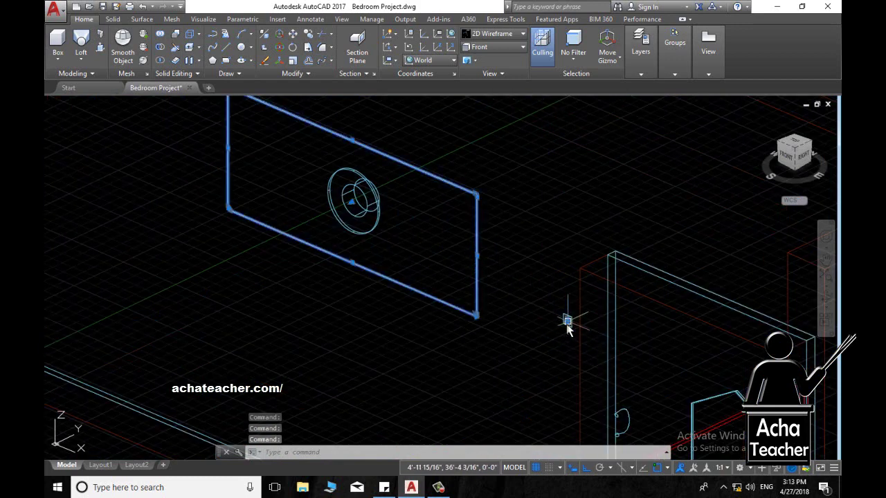
scroll(398, 245, "up", 3)
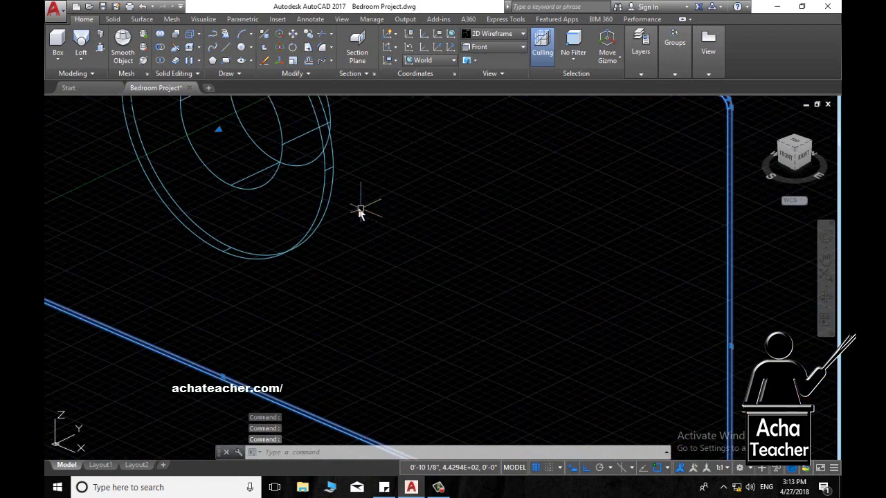
left_click(322, 198)
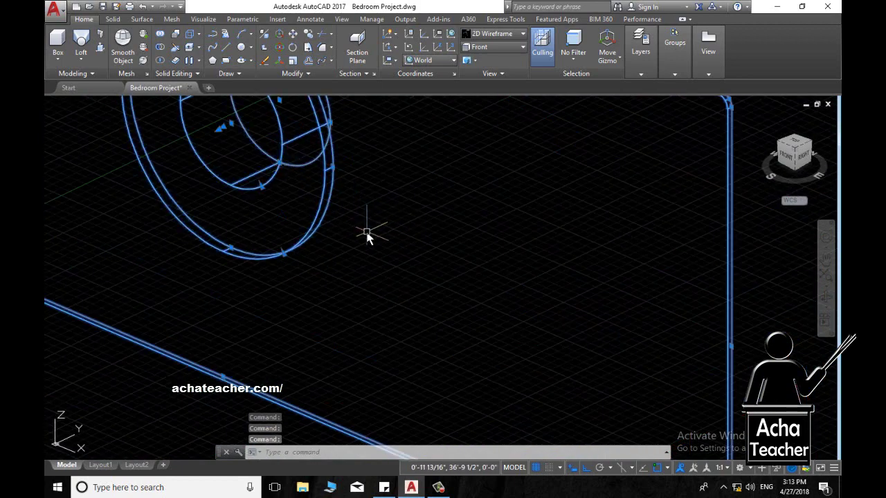
scroll(366, 233, "down", 3)
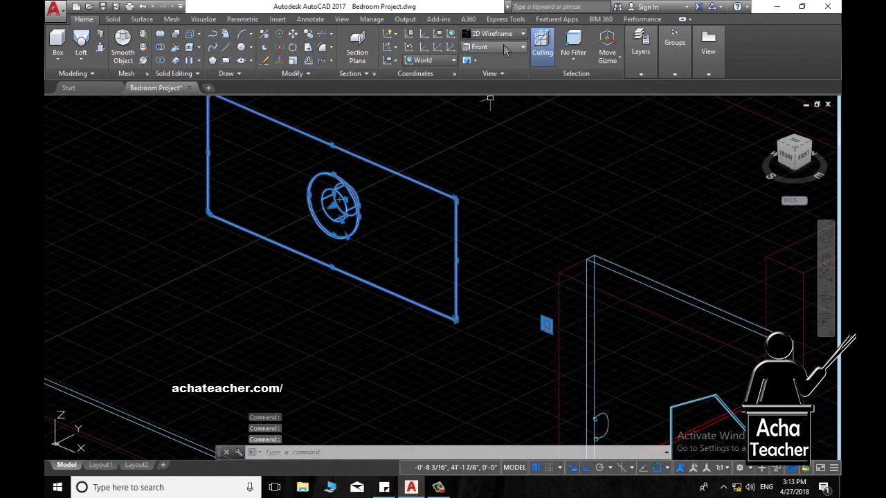
left_click(641, 70)
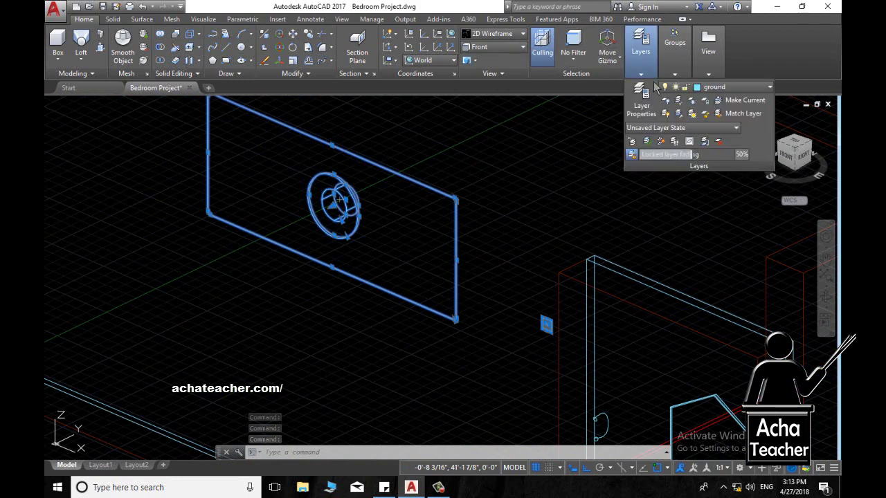
left_click(714, 88)
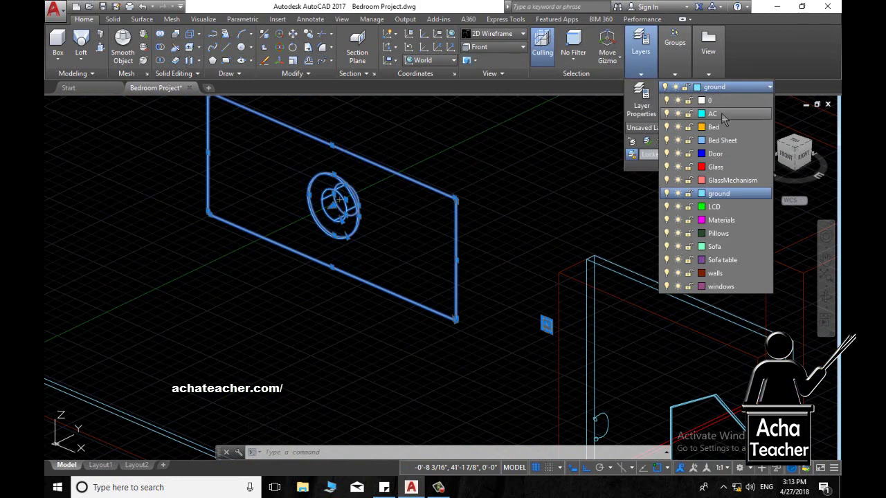
left_click(718, 194)
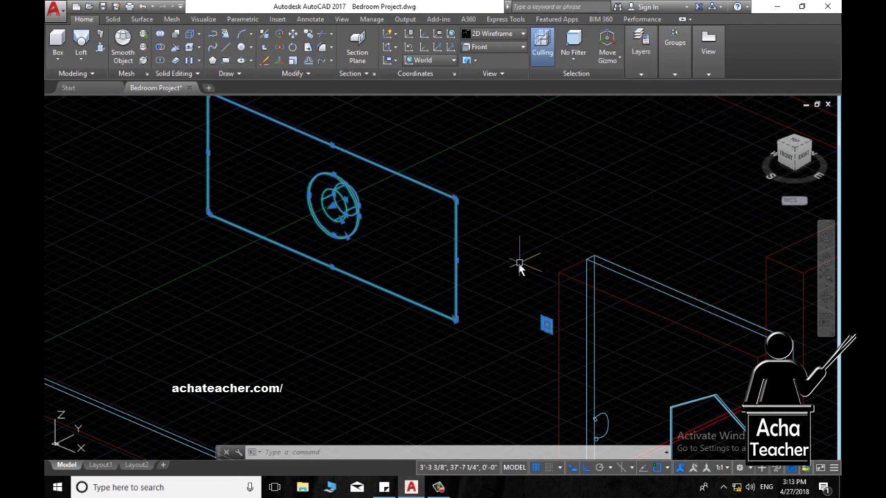
Clear the selection and run UNISOLATE to bring back all hidden objects.
key("Escape")
scroll(469, 291, "down", 8)
scroll(467, 293, "up", 4)
type("UNI")
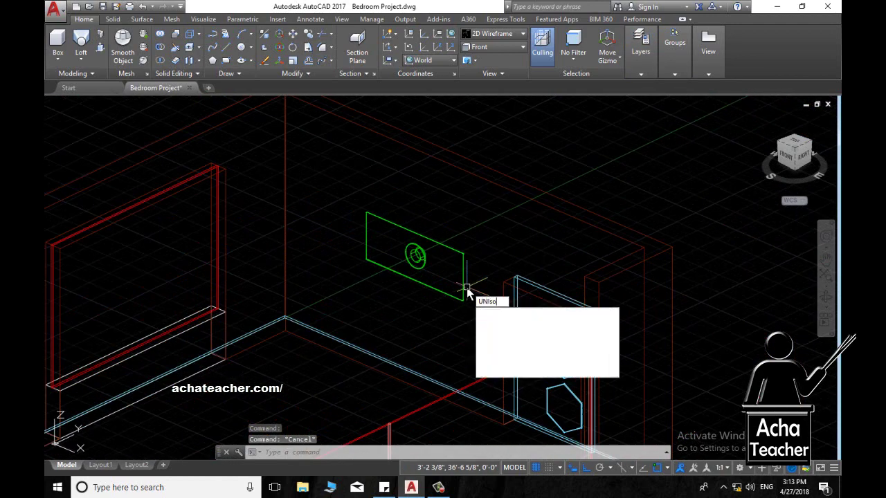
type("solate")
key("Return")
key("Escape")
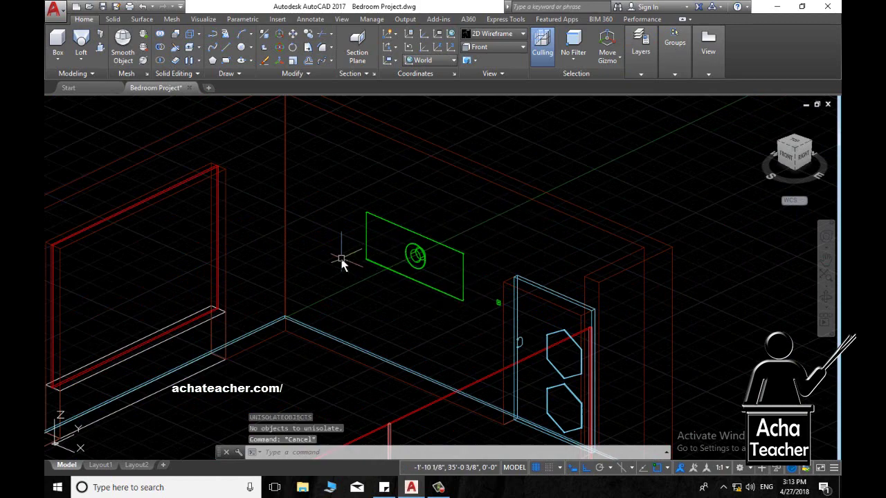
Switch the bedroom model to shaded display with SHADE and zoom to check it.
type("e")
key("Return")
scroll(406, 282, "down", 3)
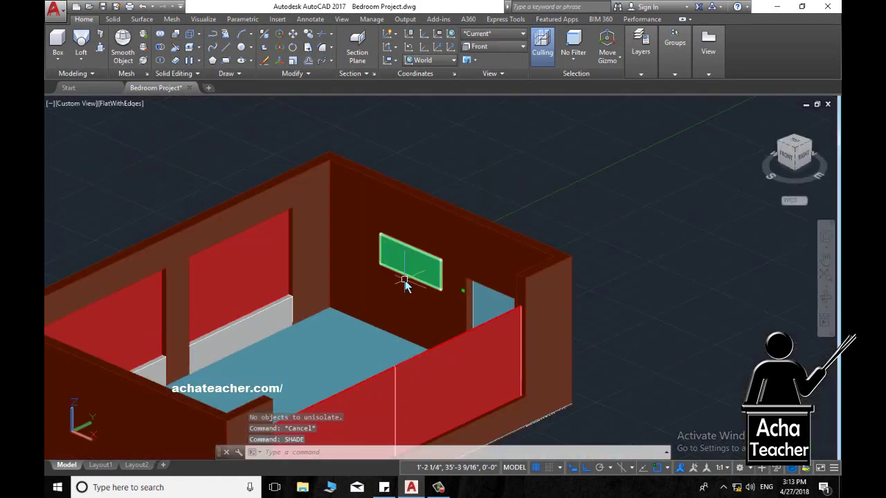
scroll(411, 274, "up", 3)
scroll(443, 249, "up", 2)
scroll(512, 243, "up", 3)
scroll(477, 253, "up", 2)
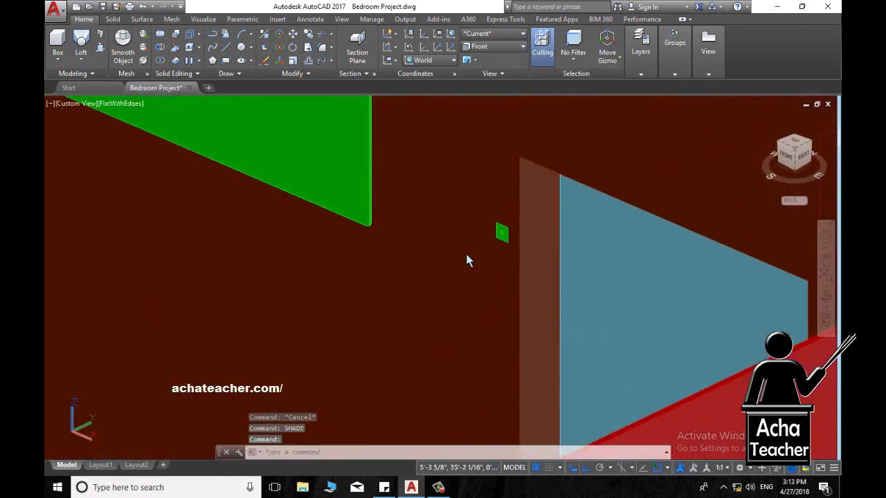
scroll(566, 177, "up", 2)
scroll(566, 179, "down", 5)
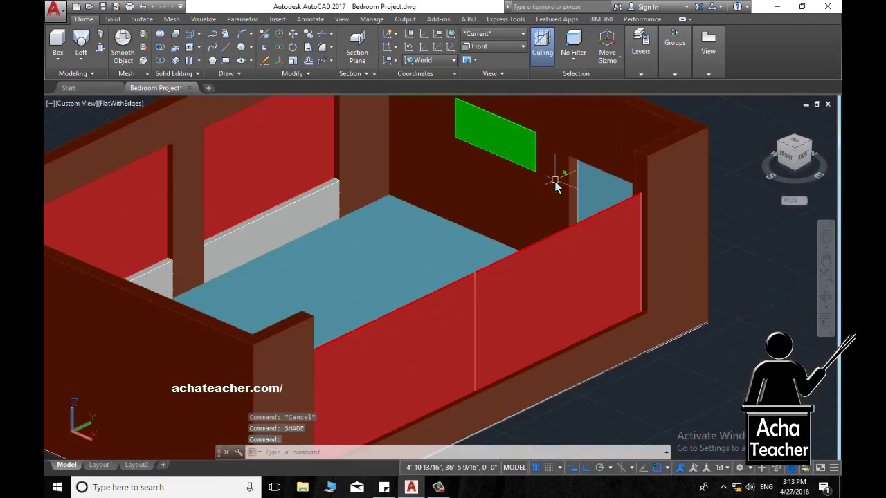
scroll(557, 182, "up", 1)
scroll(524, 140, "up", 1)
scroll(478, 194, "up", 2)
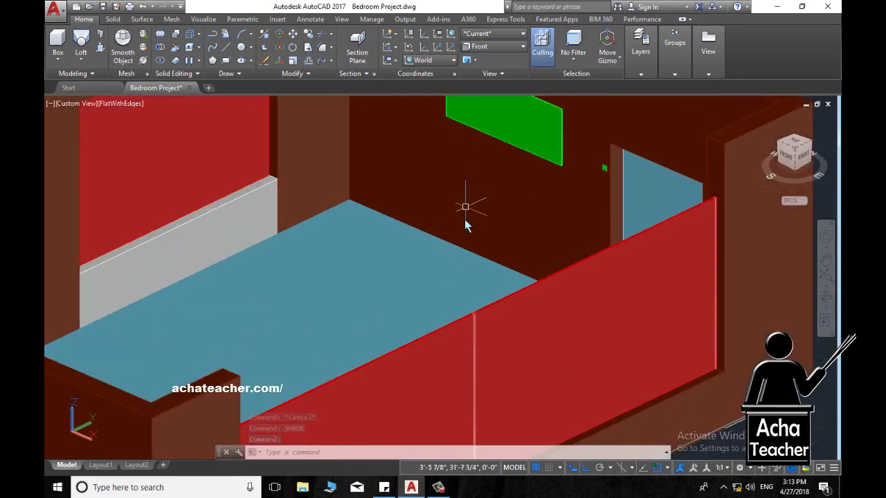
scroll(430, 302, "up", 2)
scroll(382, 326, "down", 3)
scroll(303, 301, "down", 3)
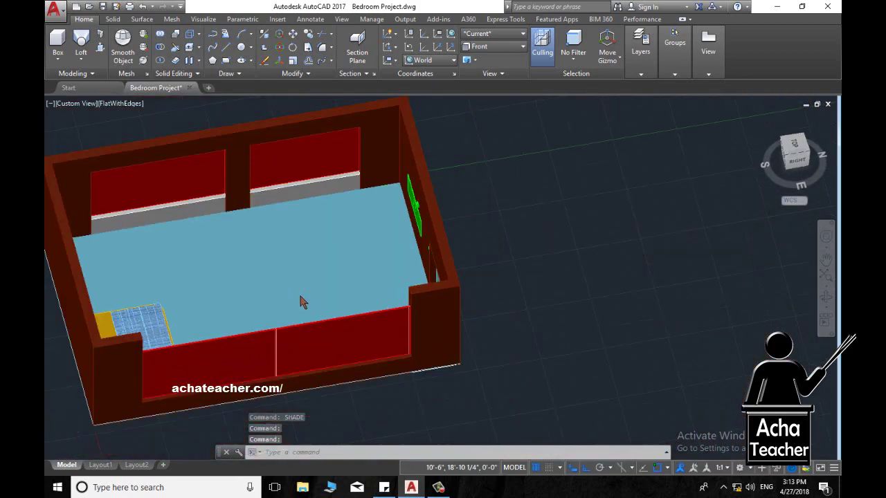
scroll(395, 246, "down", 2)
Orbit around the shaded room to view the bed and AC panel from another side.
mouse_move(334, 287)
middle_mouse_down("shift")
mouse_move(267, 320)
mouse_move(252, 296)
middle_mouse_up("shift")
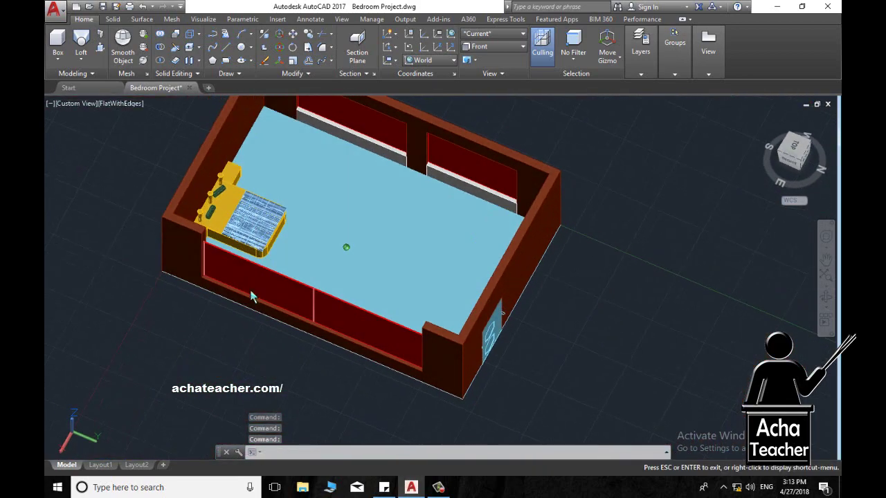
scroll(233, 220, "up", 3)
scroll(234, 219, "up", 2)
scroll(235, 216, "down", 1)
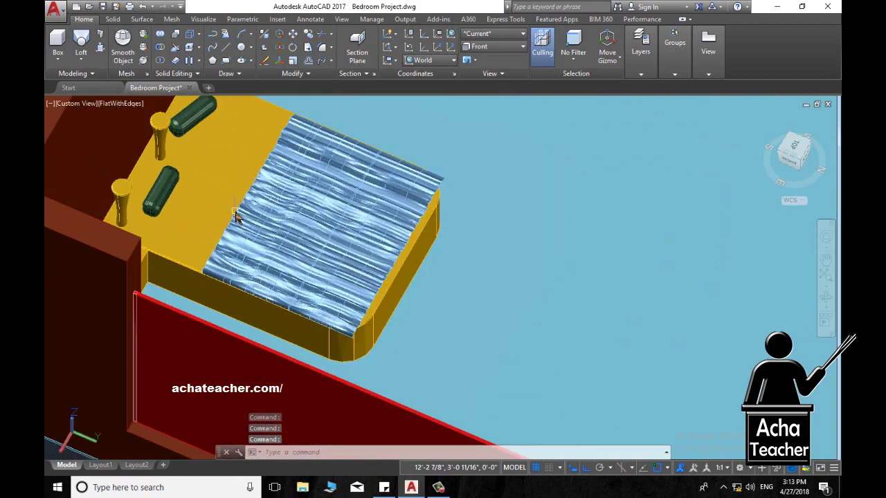
scroll(187, 131, "down", 1)
scroll(197, 149, "down", 2)
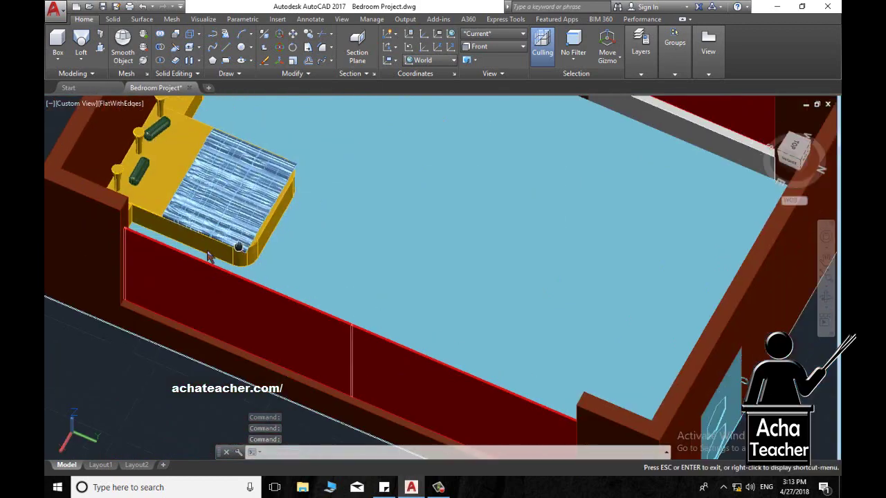
scroll(221, 252, "up", 2)
scroll(222, 253, "down", 2)
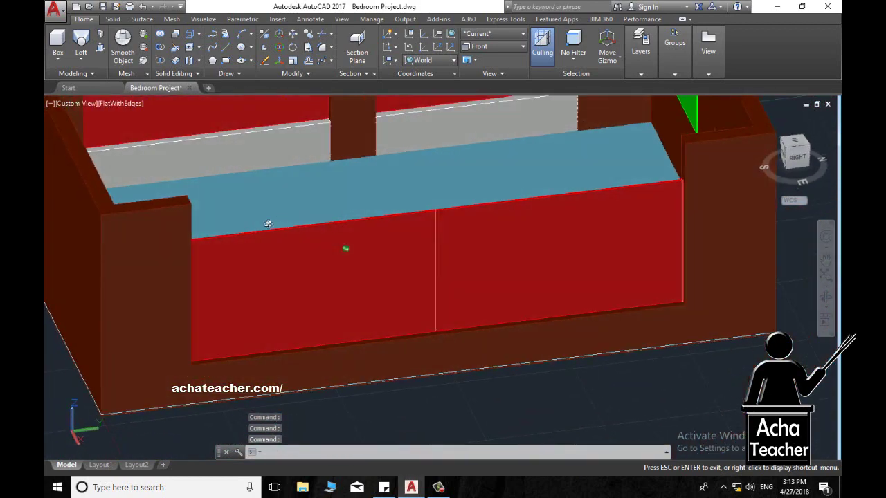